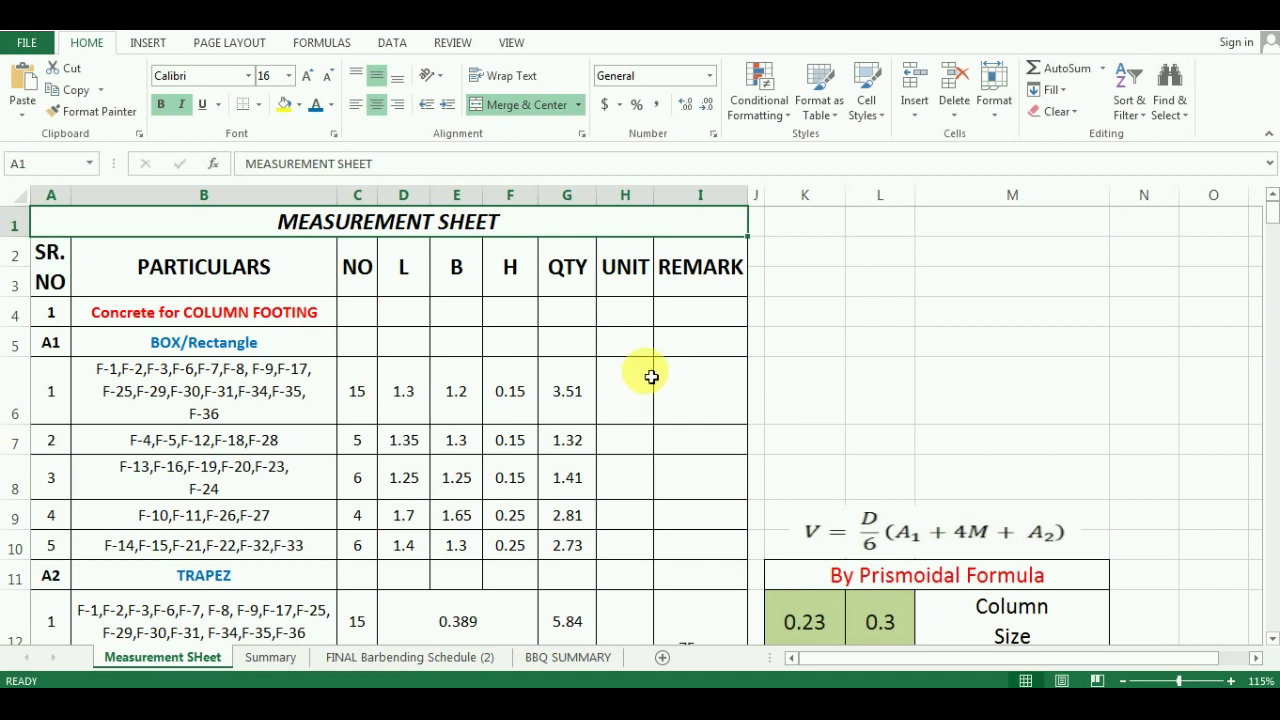
# Step: Switch to the Drawing All.dwg drawing in AutoCAD and examine the R.C.C. footing schedule and footing section A-B
pyautogui.click(663, 684)
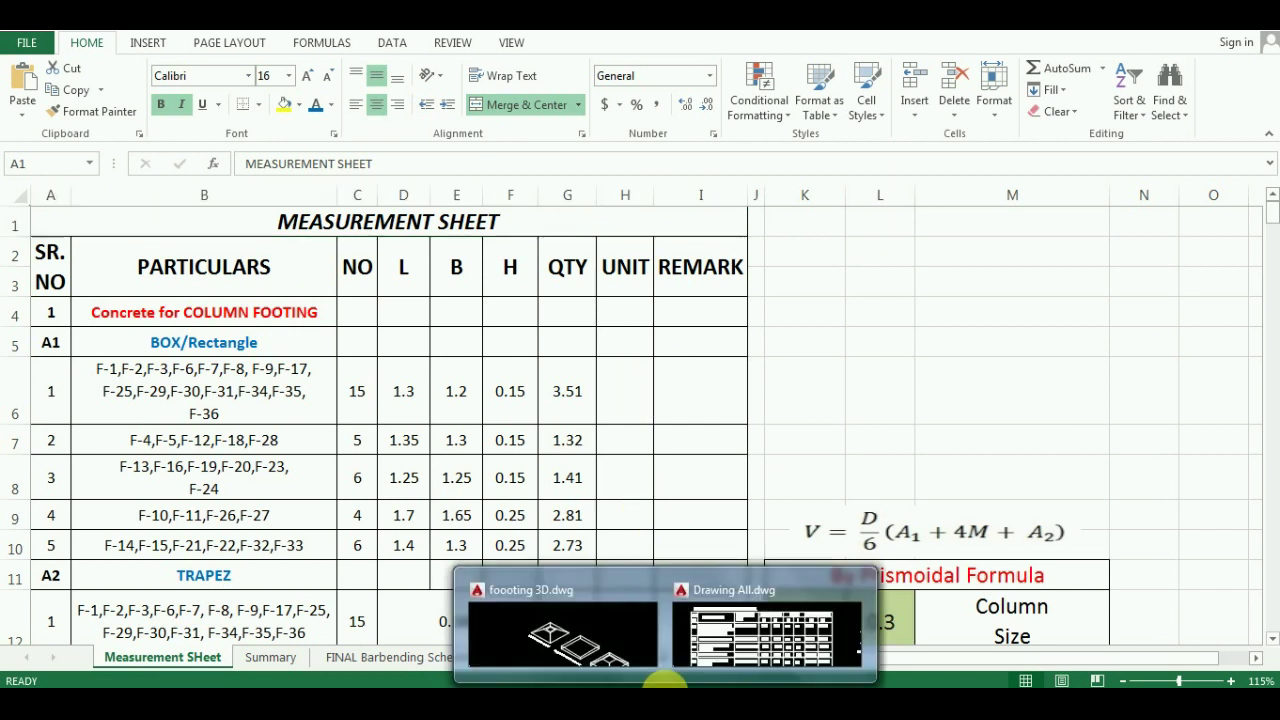
pyautogui.click(714, 640)
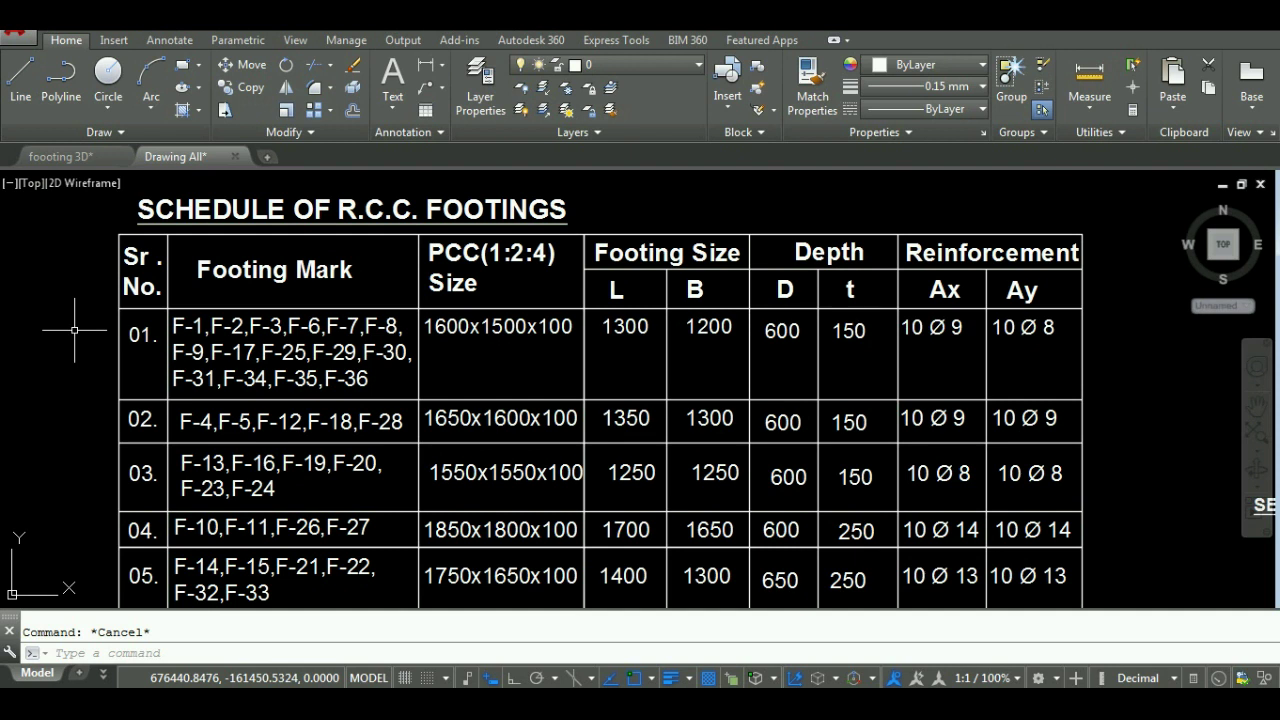
pyautogui.scroll(-2, 74, 329)
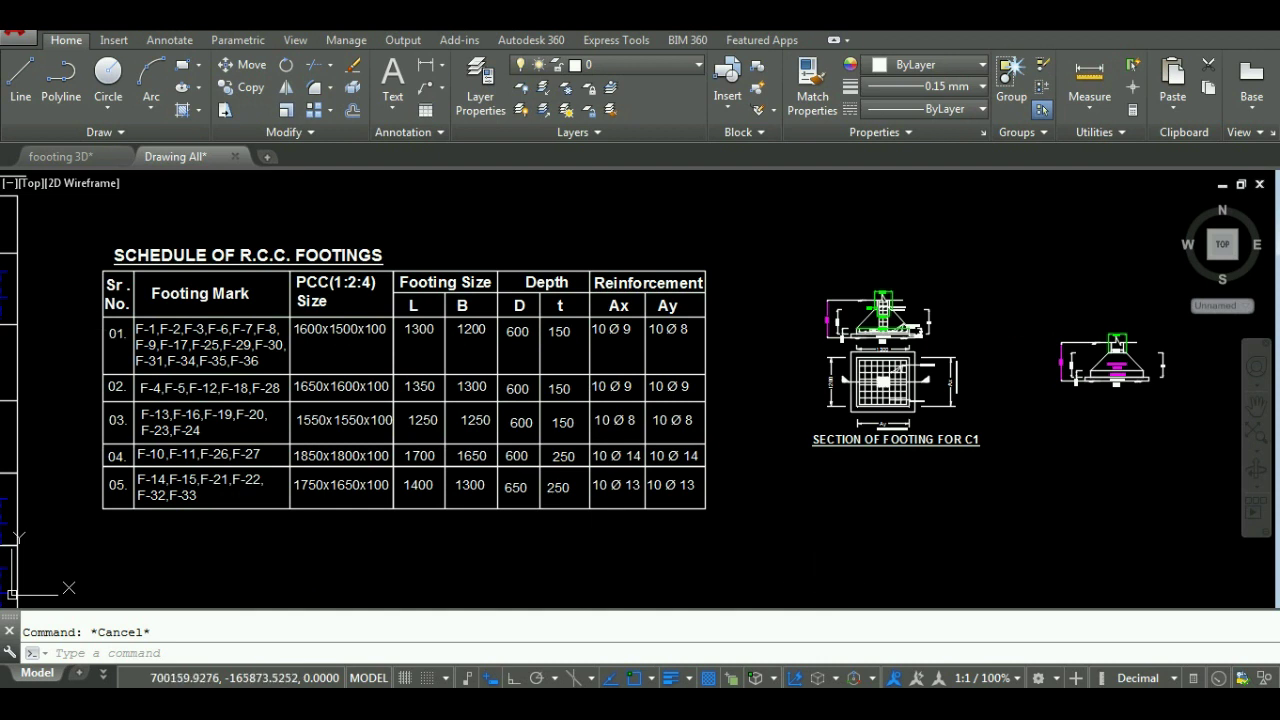
pyautogui.scroll(5, 1166, 391)
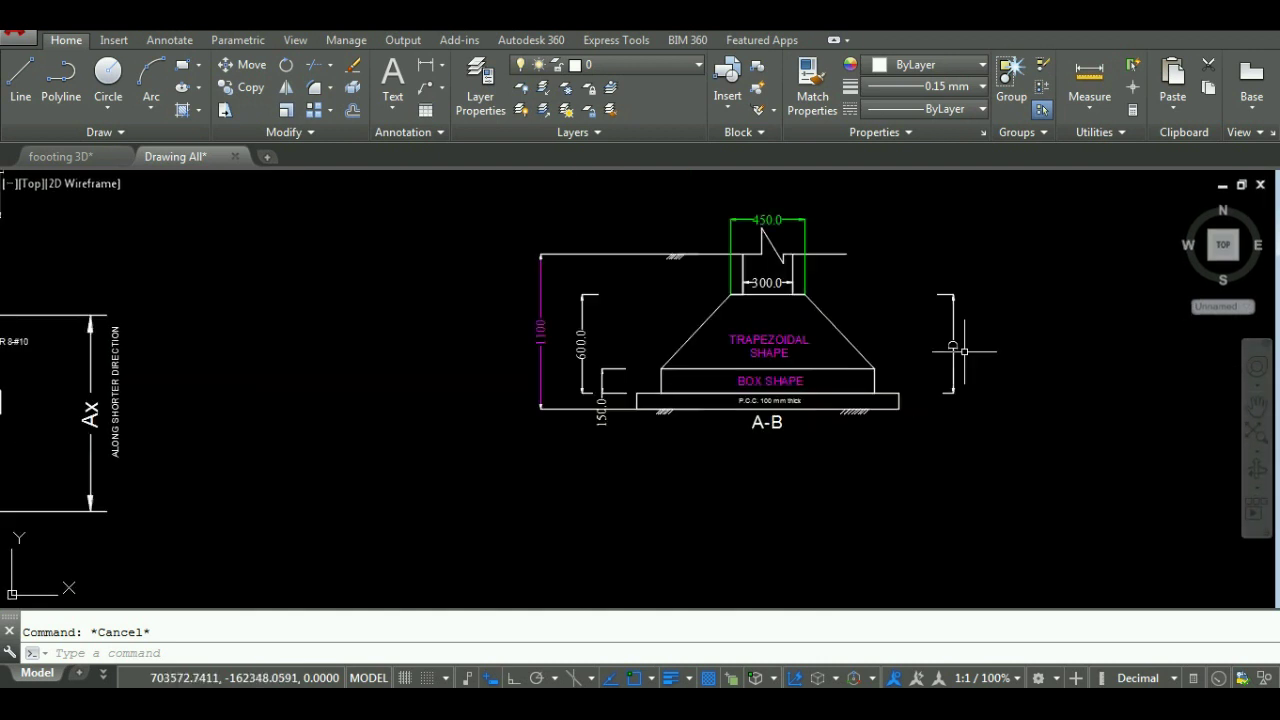
pyautogui.scroll(2, 884, 171)
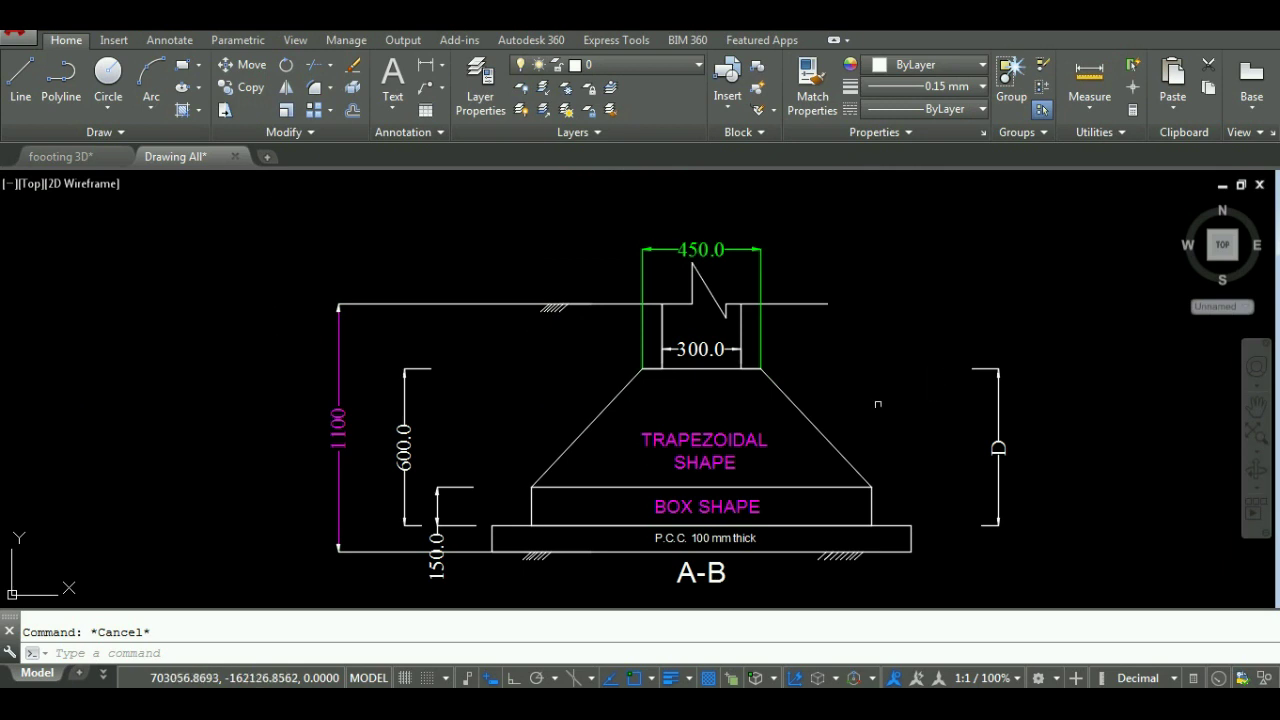
# Step: Switch to the Excel measurement sheet and select the particulars and numbers of the five BOX/Rectangle footing rows, B6:C10
pyautogui.click(610, 698)
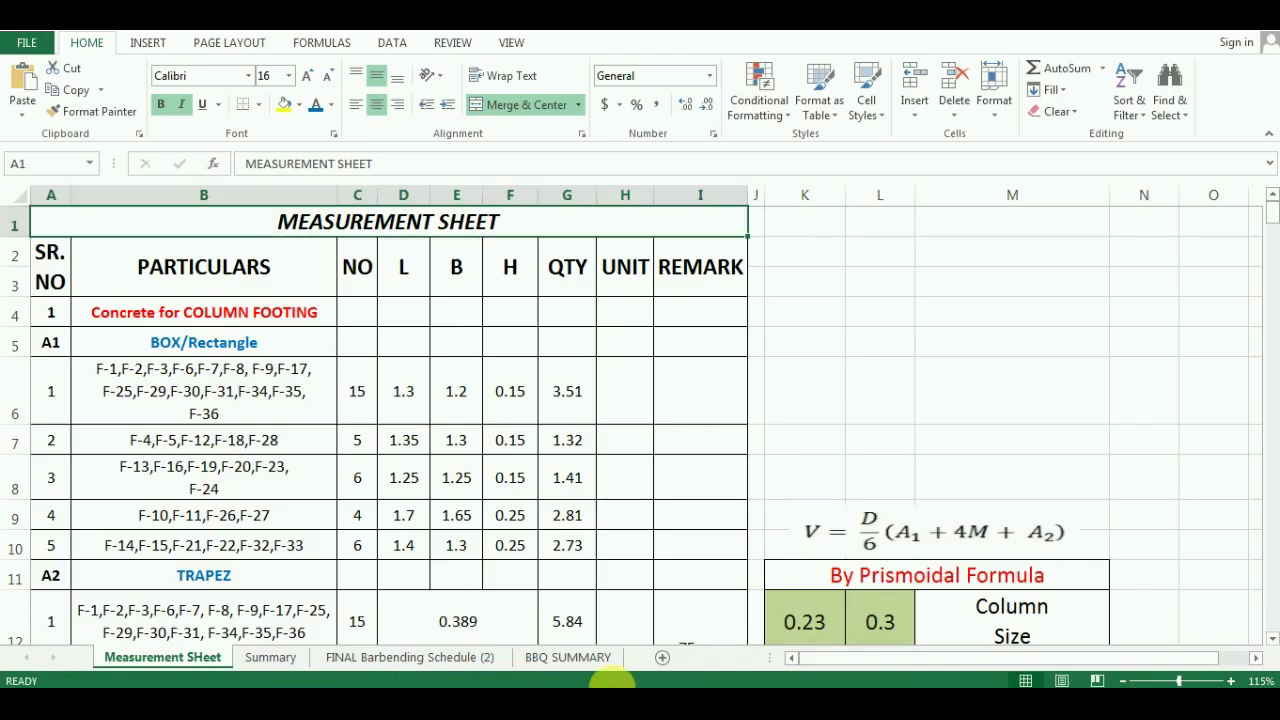
pyautogui.click(230, 405)
pyautogui.hotkey('shift', 'Right')
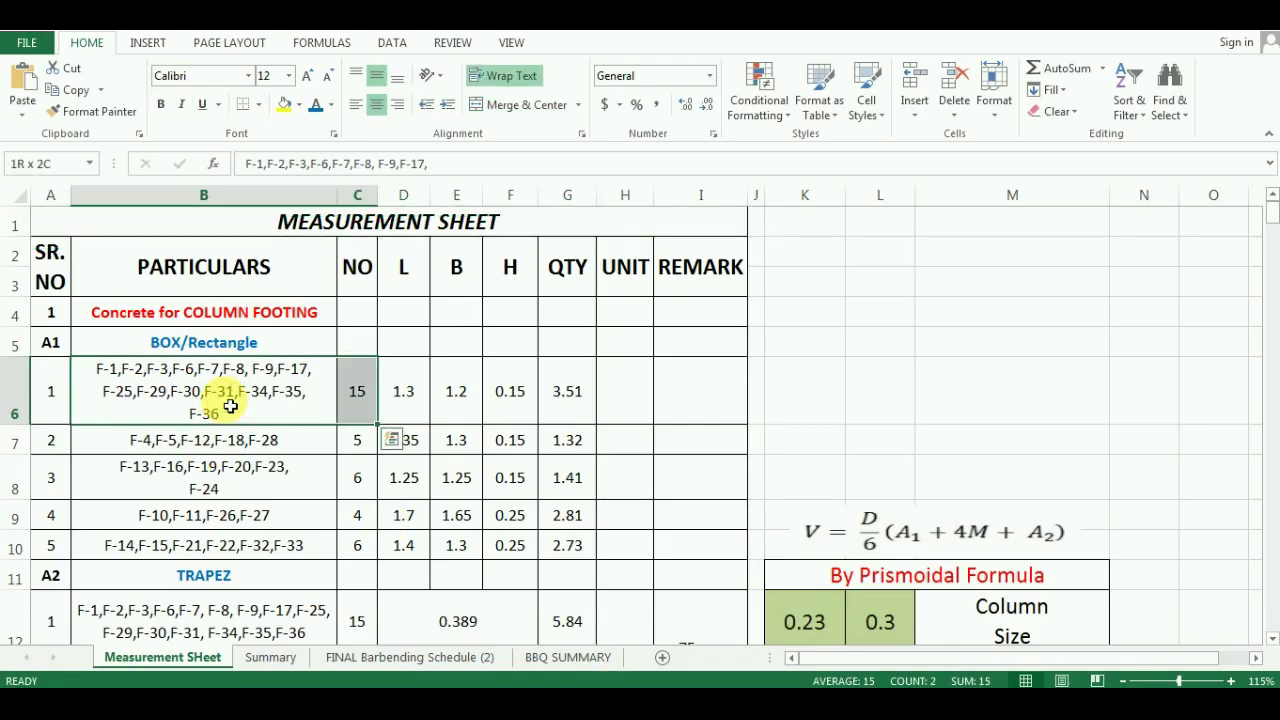
pyautogui.hotkey('shift', 'Down')
pyautogui.hotkey('shift', 'Down')
pyautogui.hotkey('shift', 'Down')
pyautogui.hotkey('shift', 'Down')
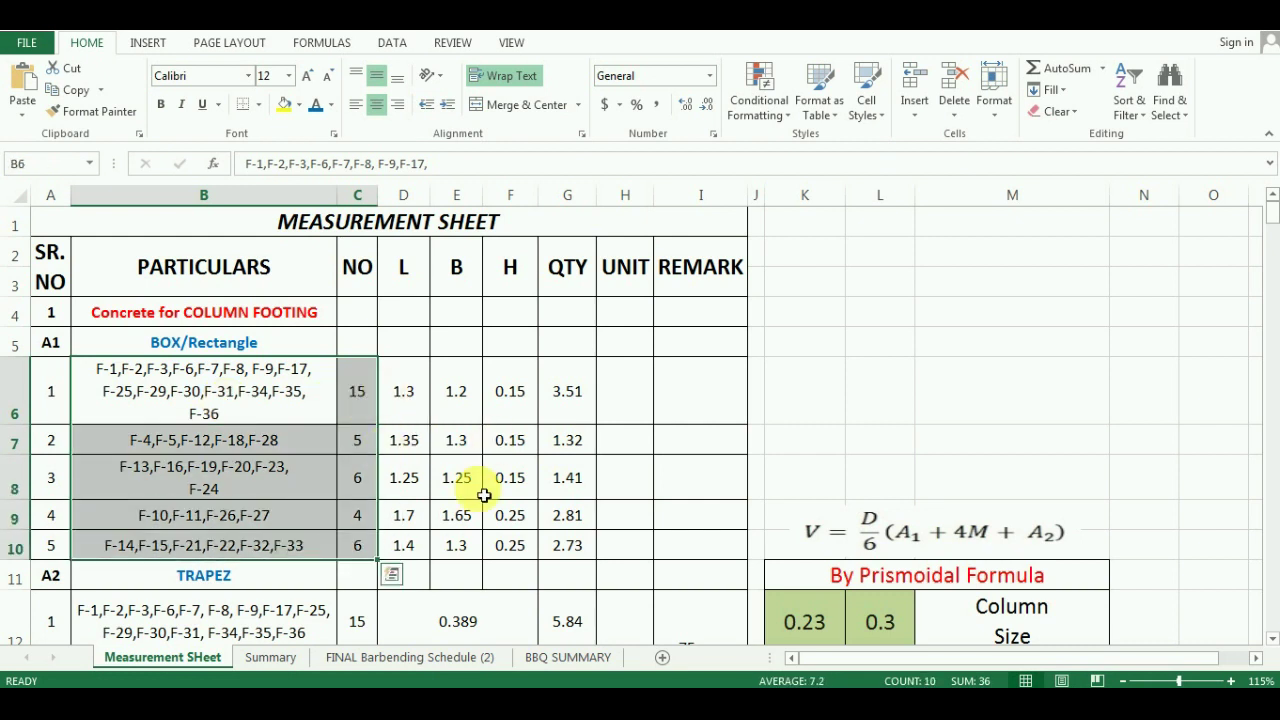
# Step: Switch back to the AutoCAD drawing and examine the footing marks in the Schedule of R.C.C. Footings
pyautogui.click(762, 610)
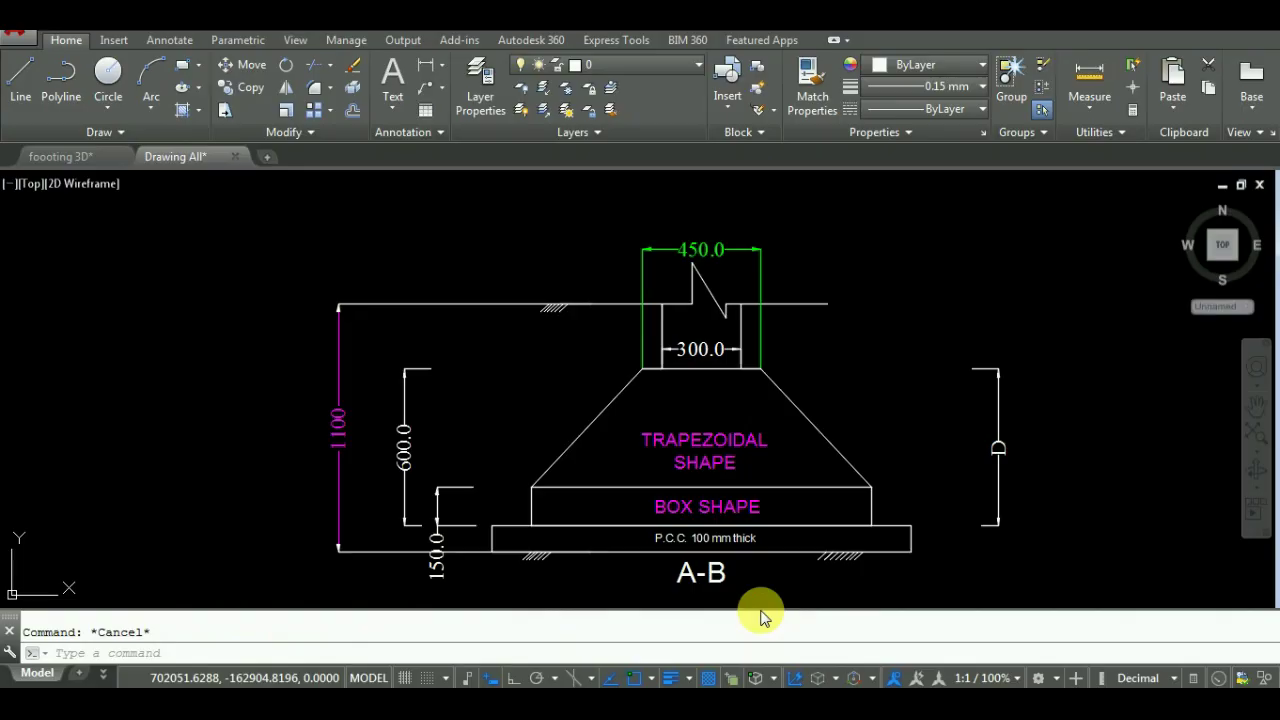
pyautogui.scroll(-4, 855, 418)
pyautogui.scroll(-2, 614, 429)
pyautogui.scroll(3, 169, 472)
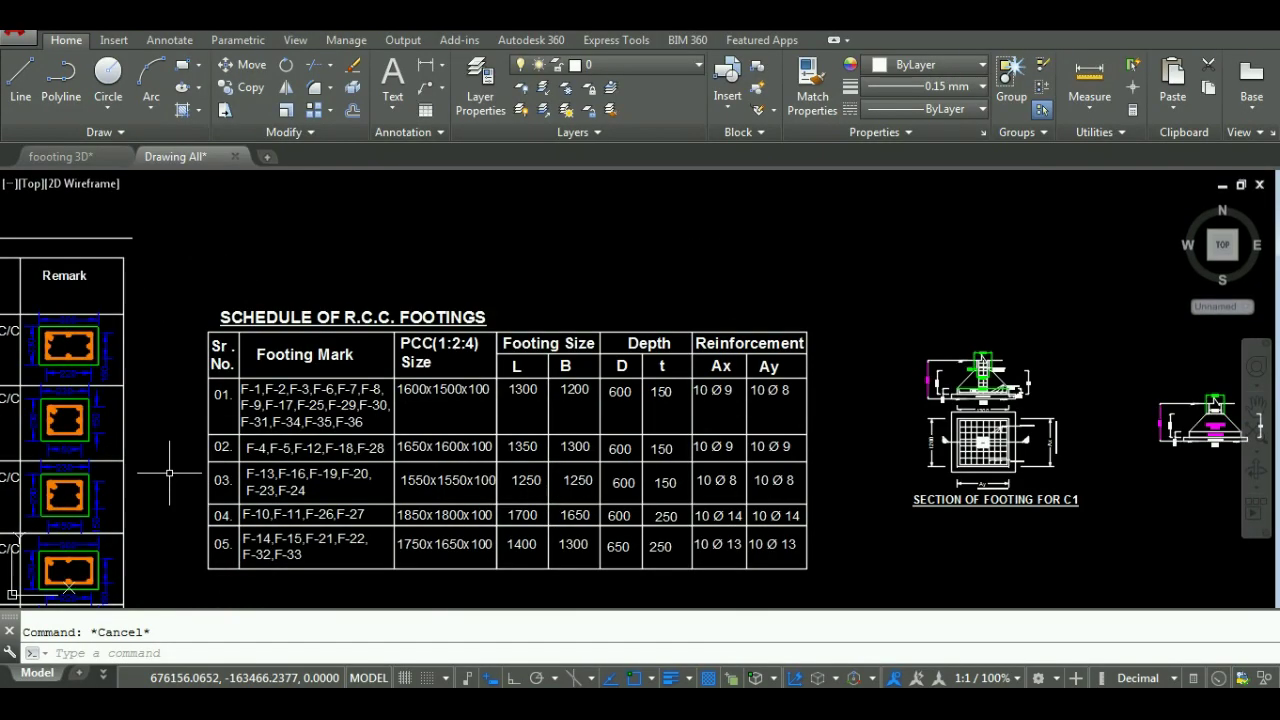
pyautogui.scroll(3, 237, 556)
pyautogui.scroll(-2, 216, 520)
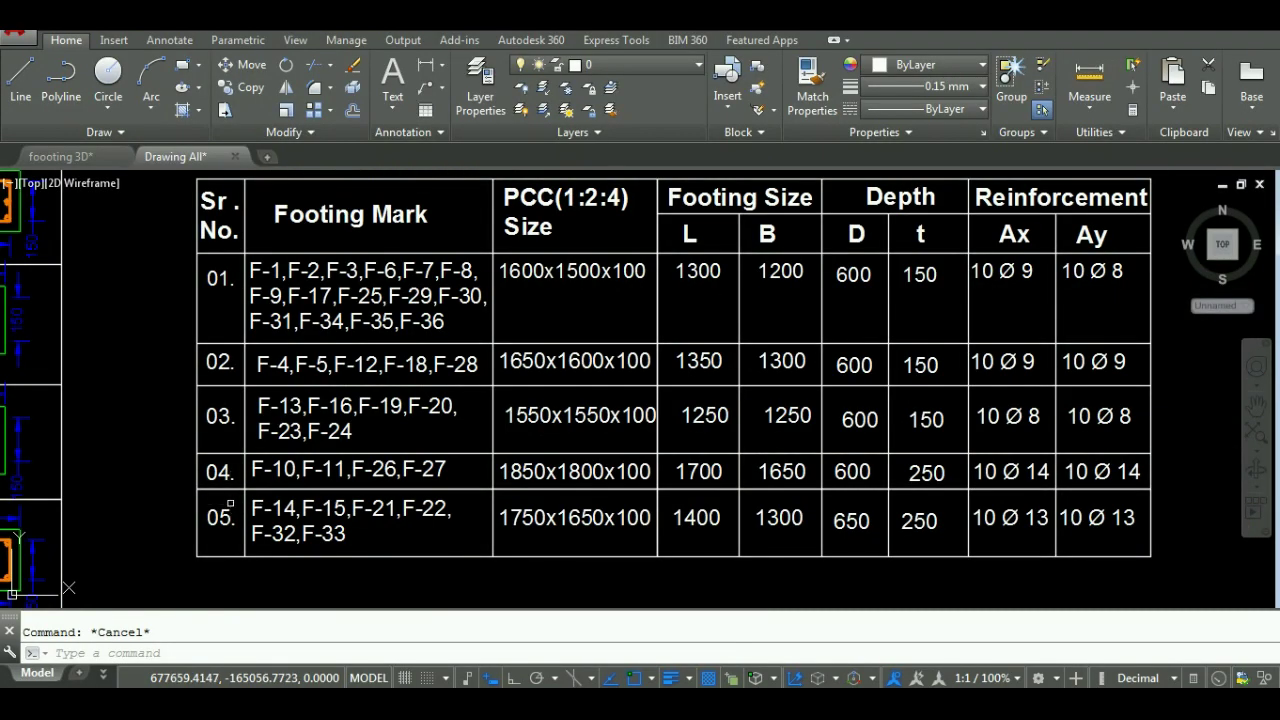
pyautogui.scroll(-2, 754, 334)
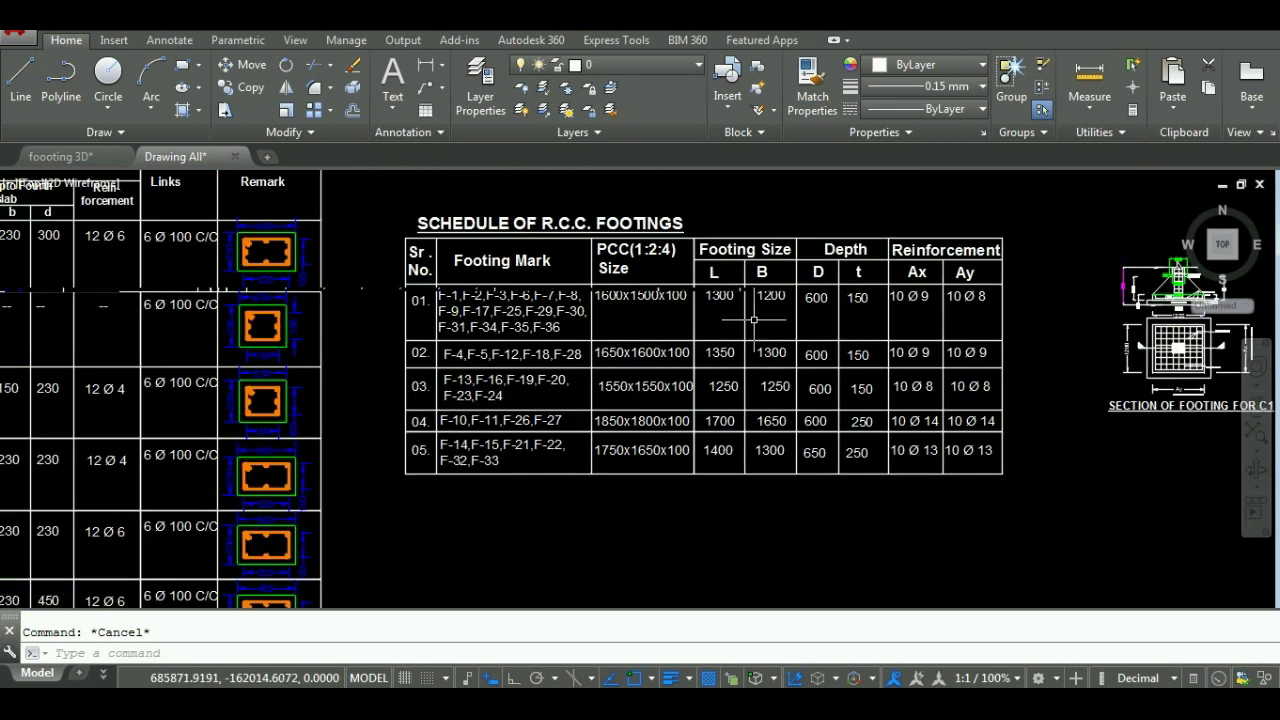
pyautogui.scroll(2, 750, 316)
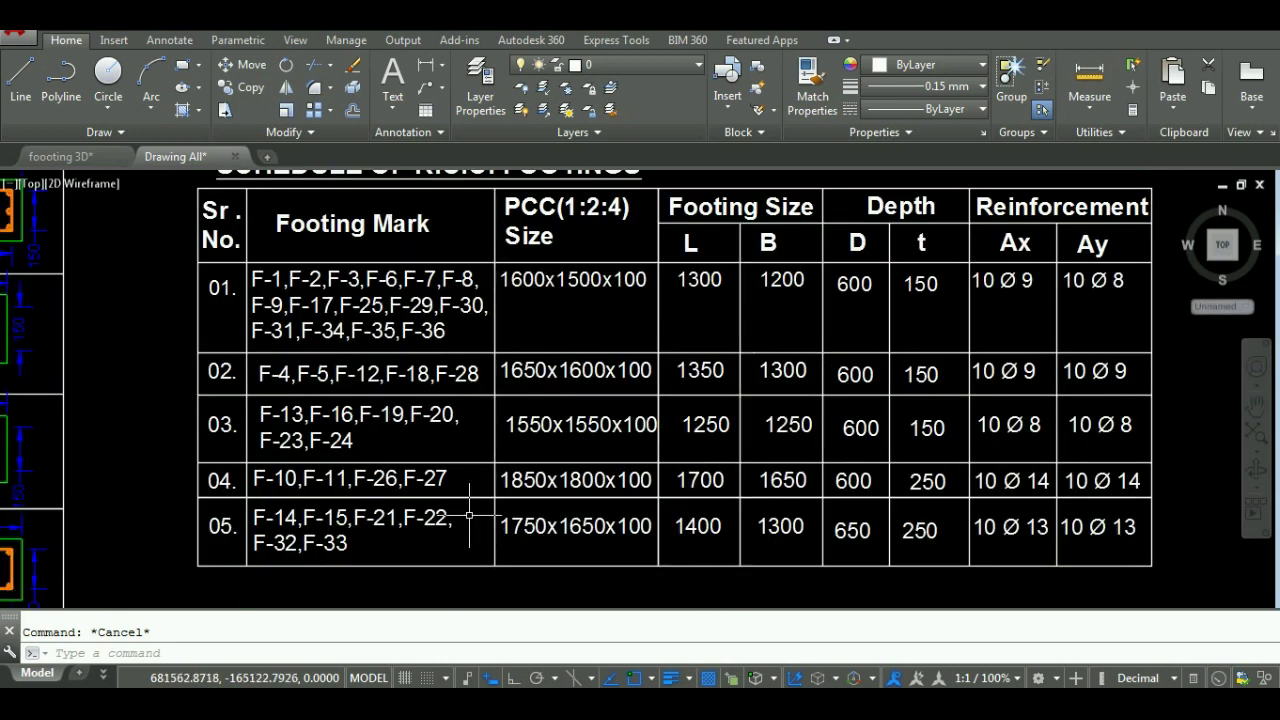
# Step: Examine the trapezoidal and box-shaped parts of the footing in section A-B
pyautogui.scroll(-3, 749, 514)
pyautogui.scroll(1, 681, 513)
pyautogui.scroll(5, 540, 438)
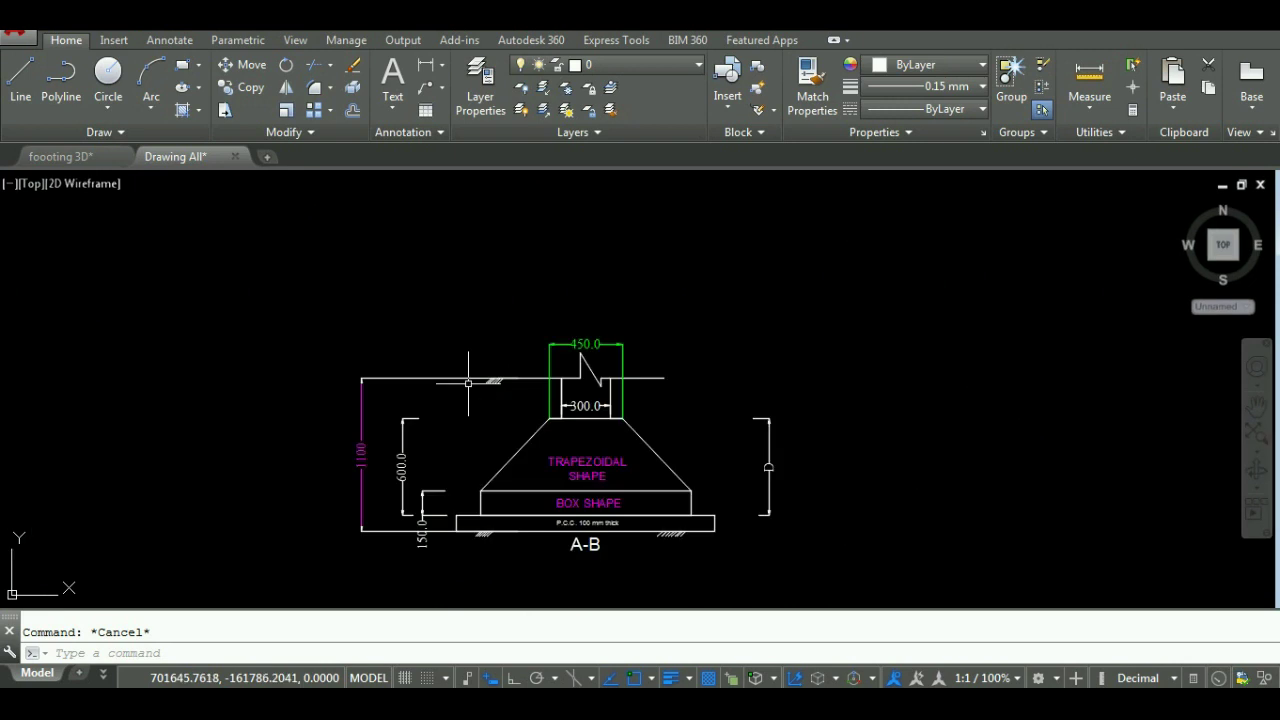
pyautogui.scroll(2, 525, 513)
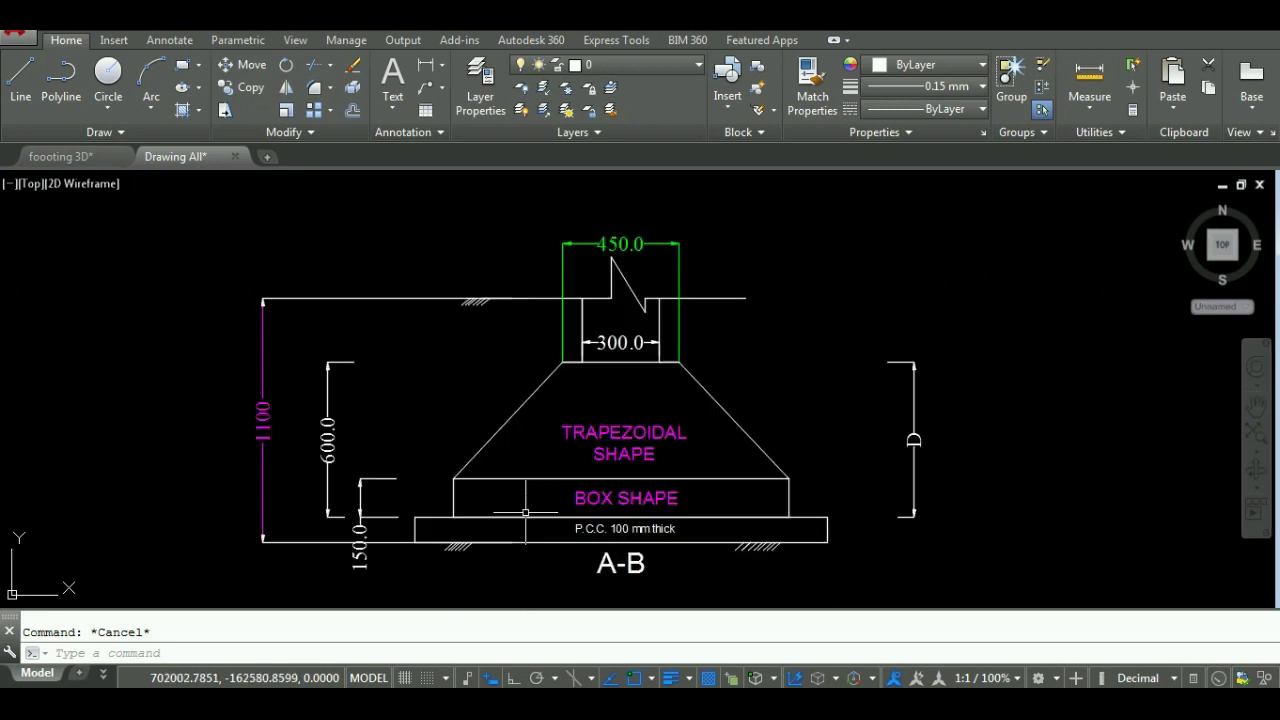
pyautogui.click(587, 428)
pyautogui.press('Escape')
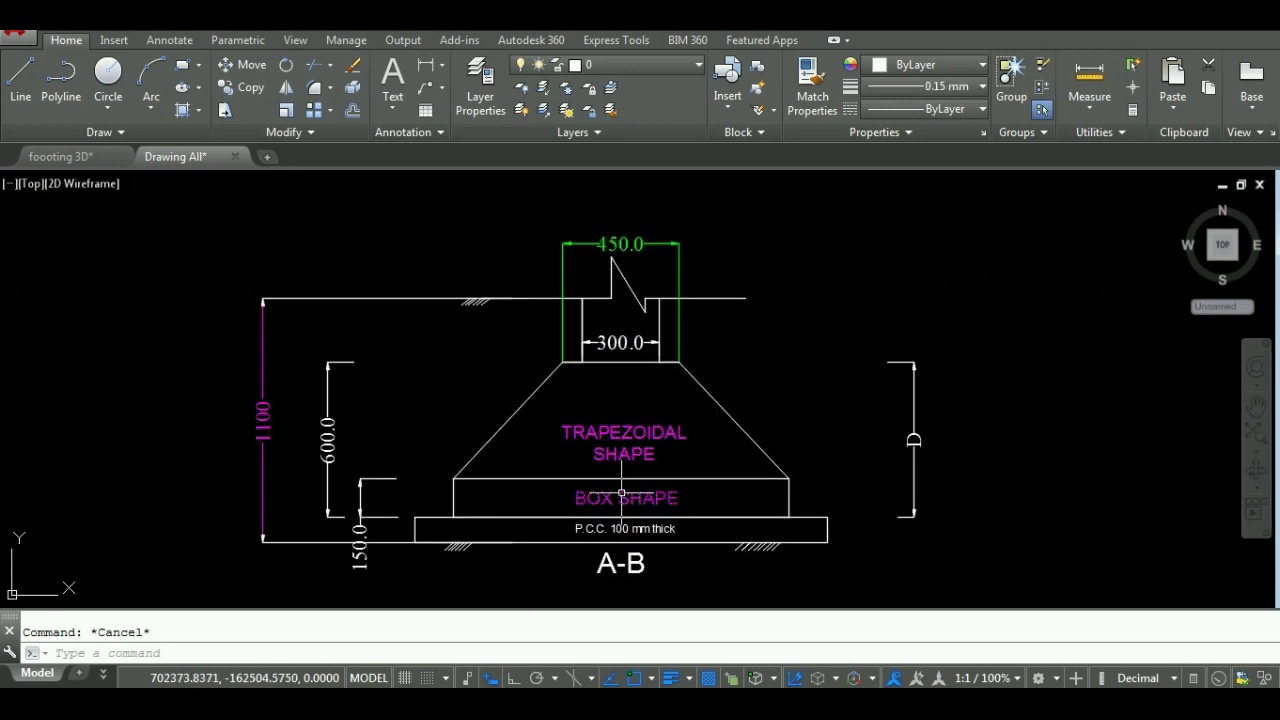
pyautogui.click(622, 492)
pyautogui.press('Escape')
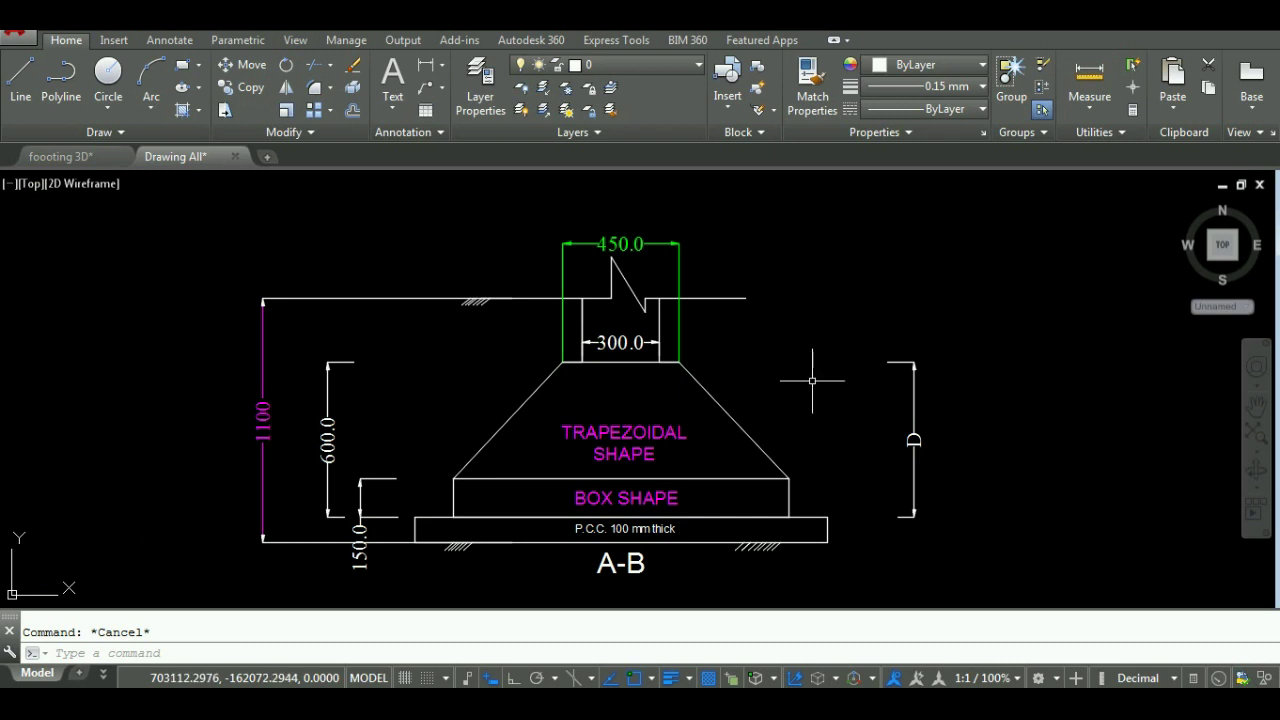
# Step: Return to the footing schedule and check the footing length and breadth in row 01
pyautogui.scroll(-5, 812, 380)
pyautogui.scroll(-4, 666, 390)
pyautogui.scroll(2, 146, 384)
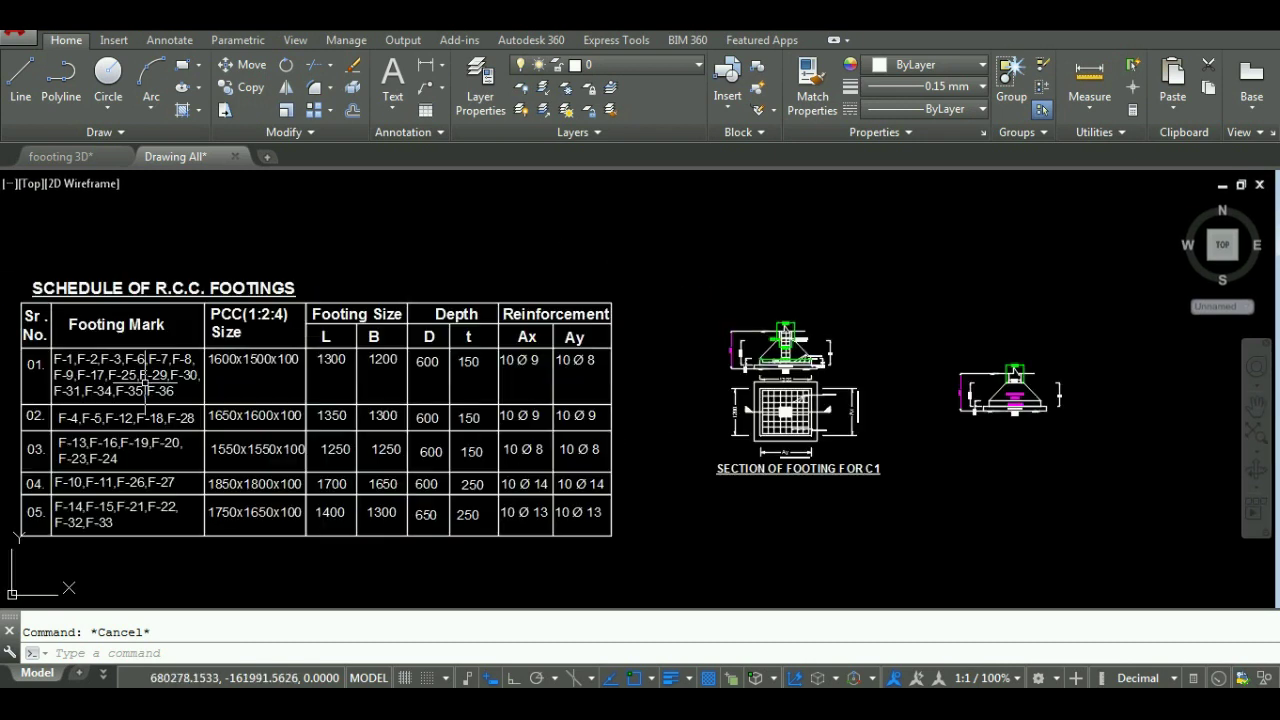
pyautogui.scroll(2, 146, 384)
pyautogui.scroll(-2, 405, 366)
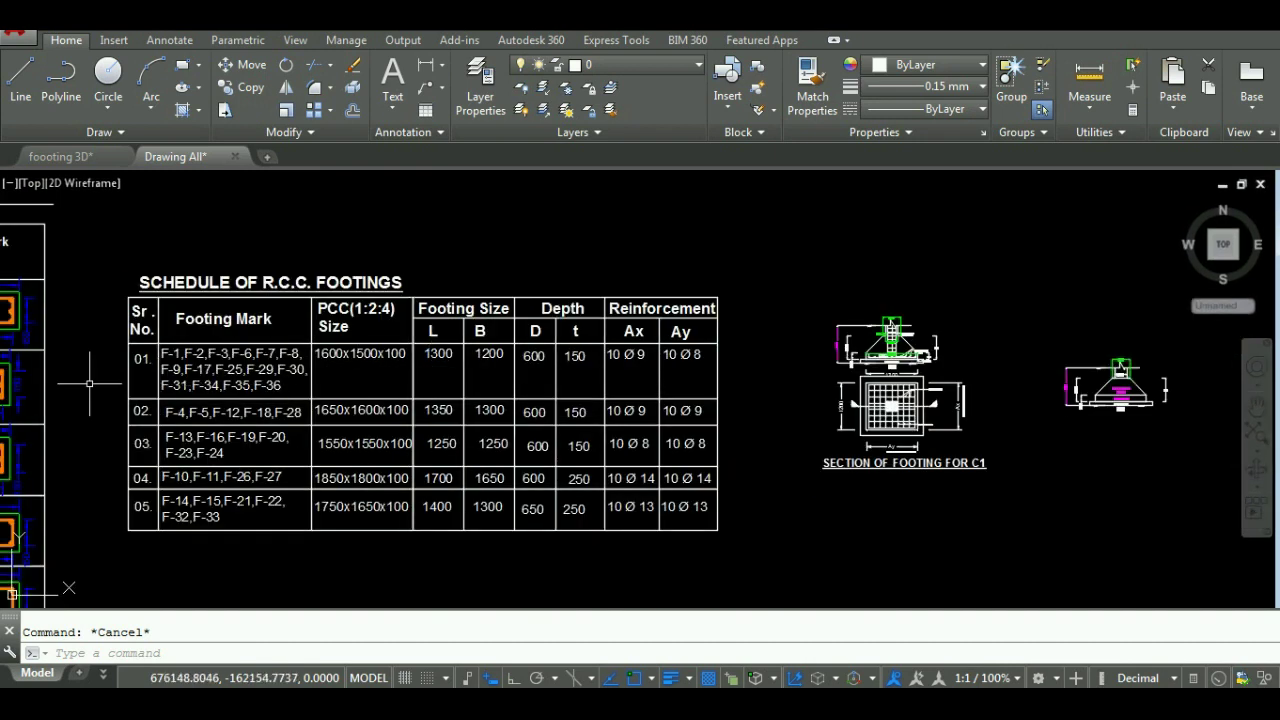
pyautogui.scroll(2, 89, 383)
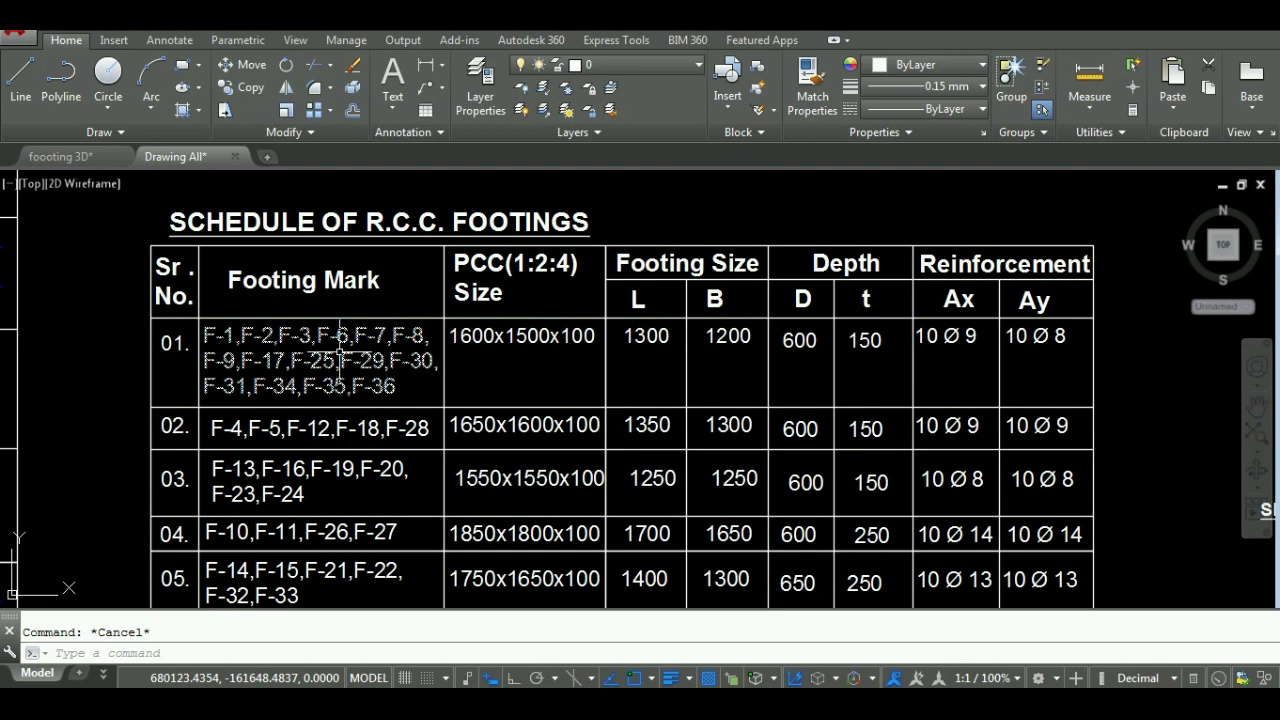
pyautogui.click(663, 352)
pyautogui.press('Escape')
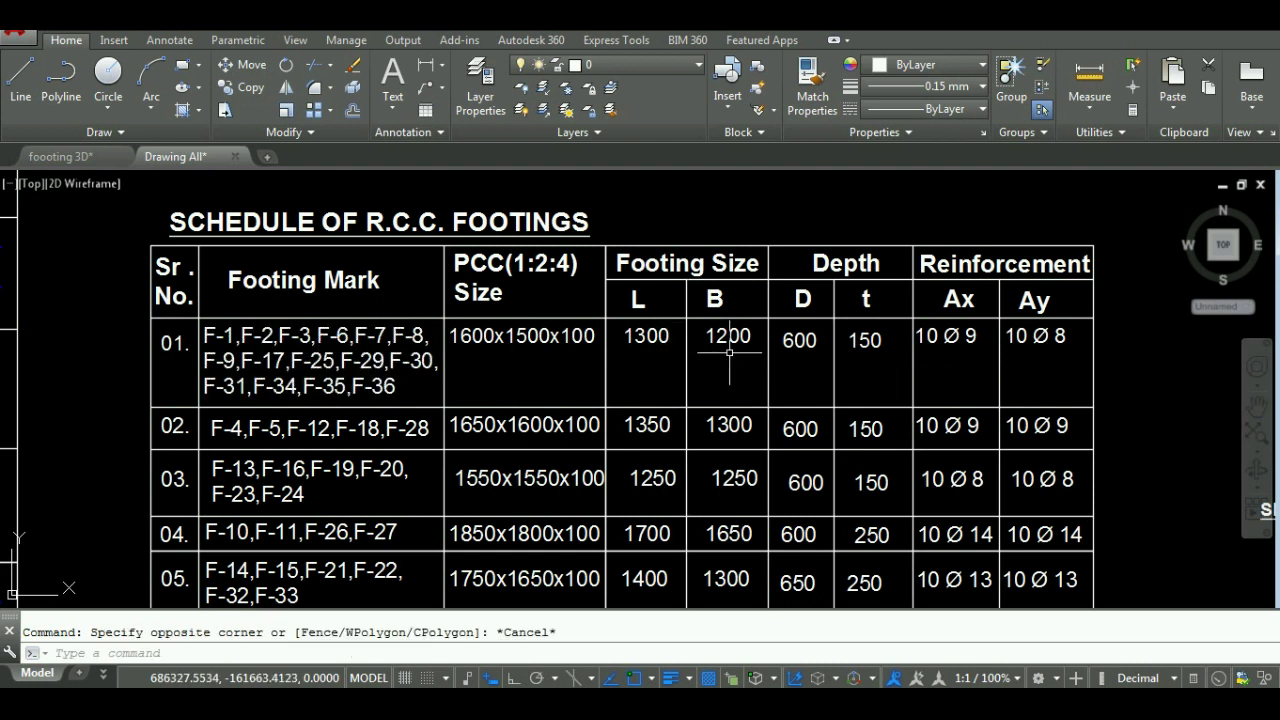
pyautogui.click(729, 352)
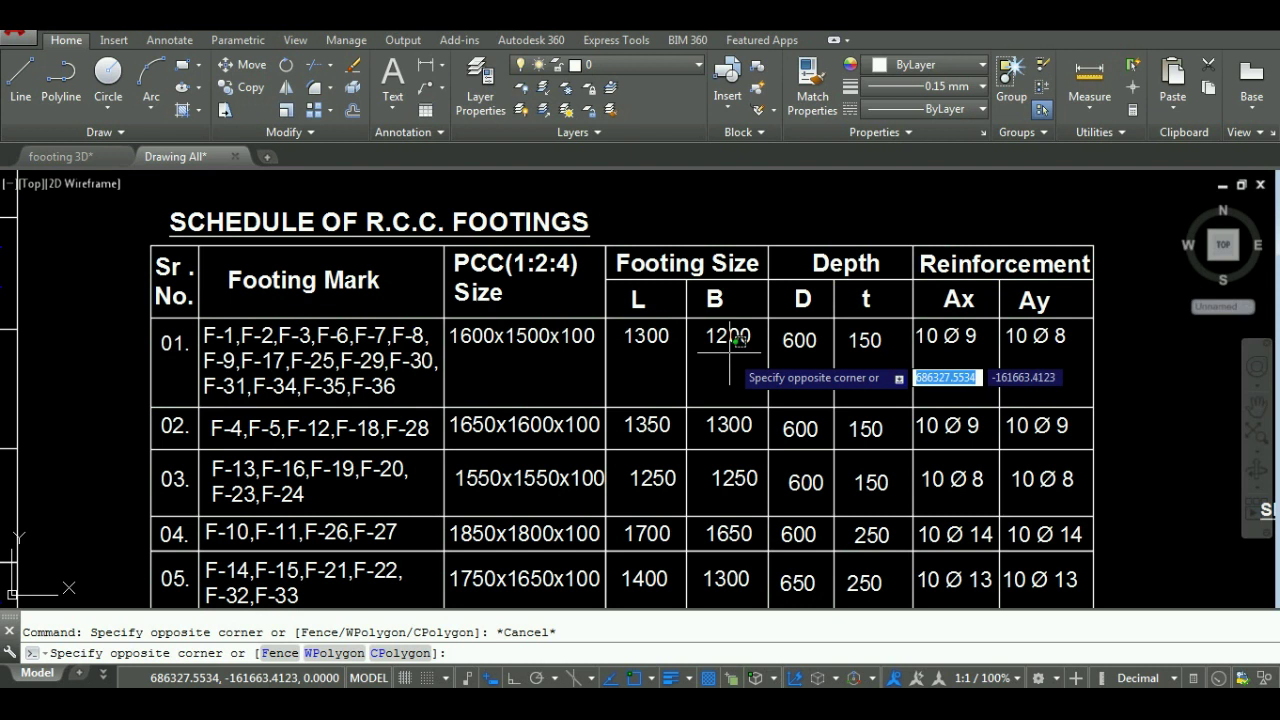
pyautogui.press('Escape')
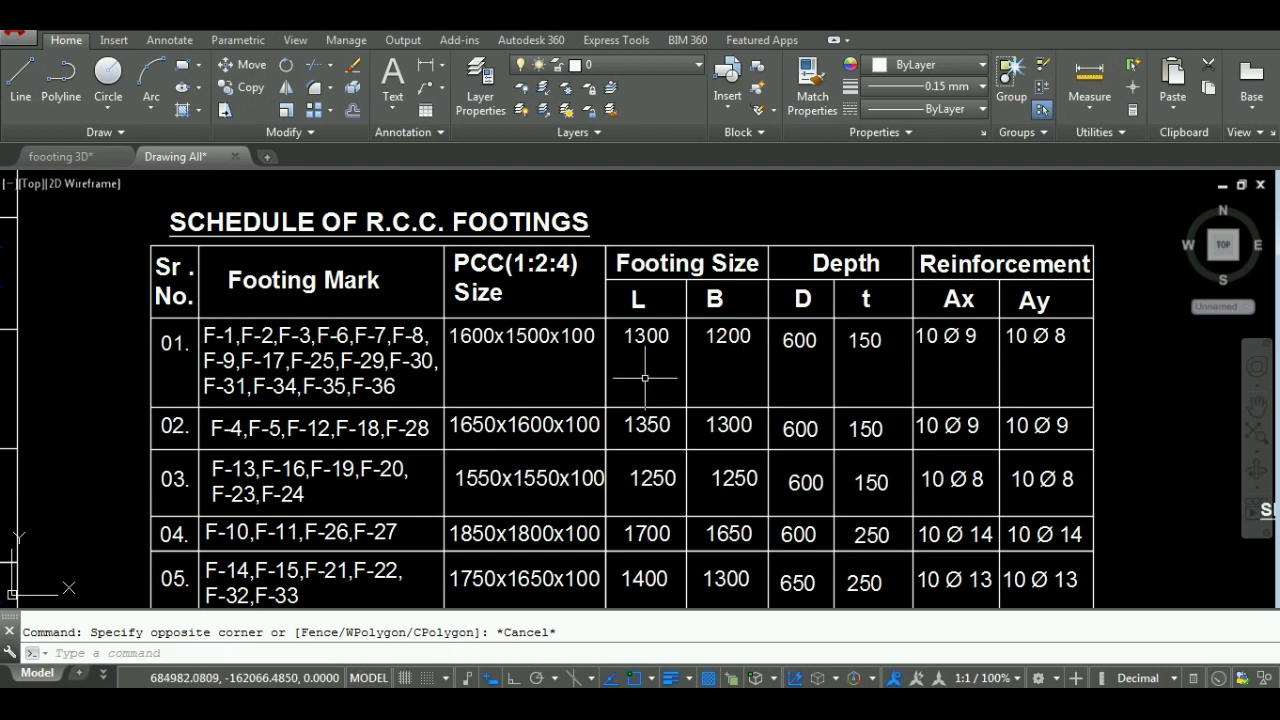
# Step: Switch to the Excel measurement sheet and review the L, B and H entries of the BOX/Rectangle footings
pyautogui.hotkey('alt', 'Tab')
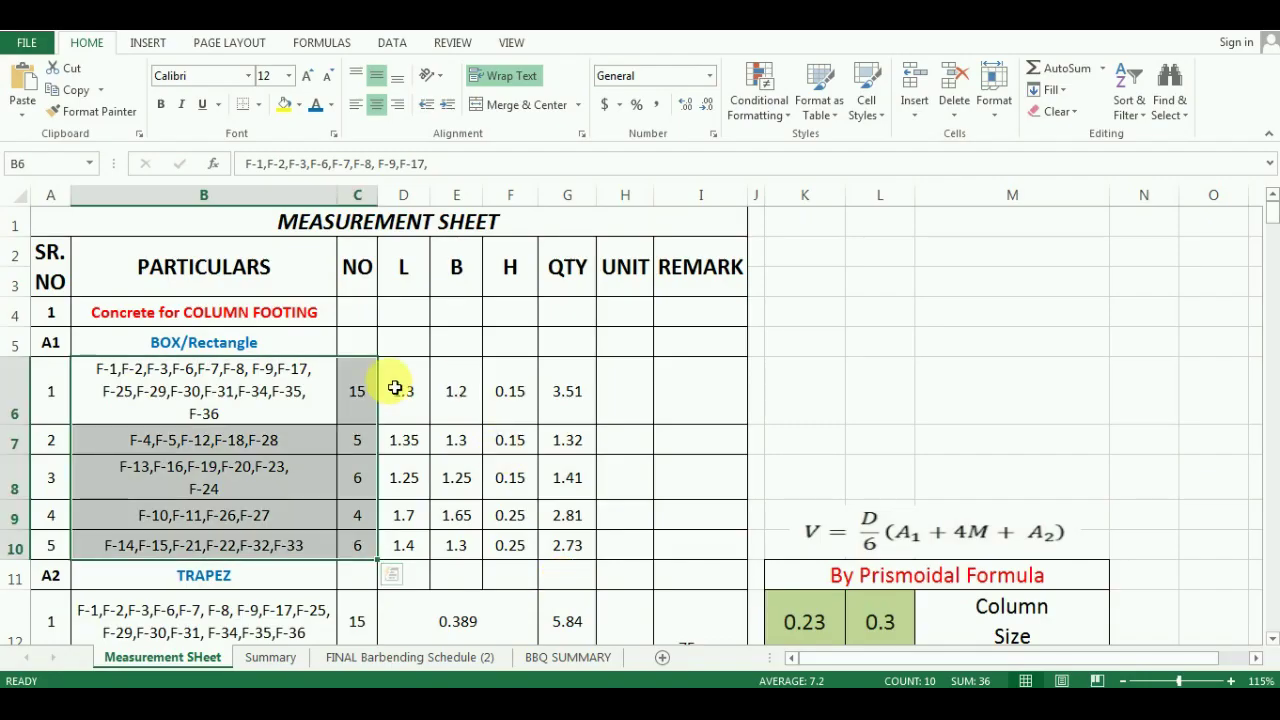
pyautogui.click(395, 388)
pyautogui.click(456, 387)
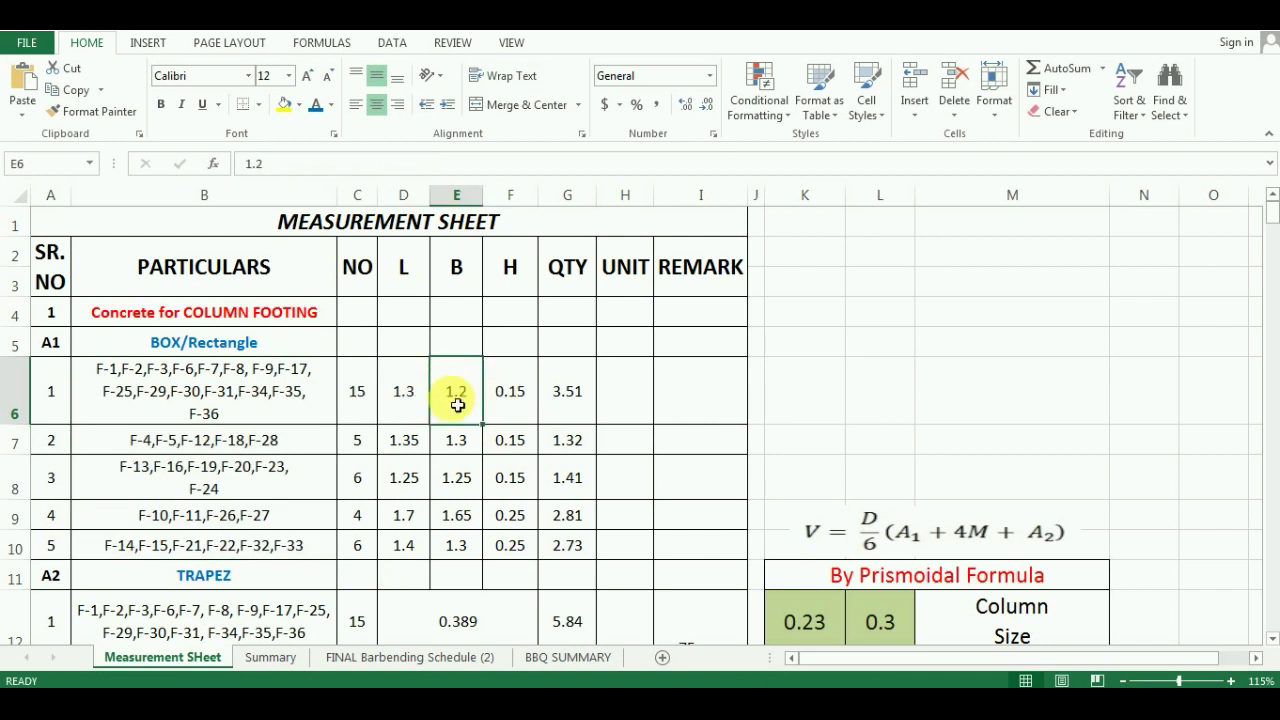
pyautogui.click(406, 440)
pyautogui.click(392, 515)
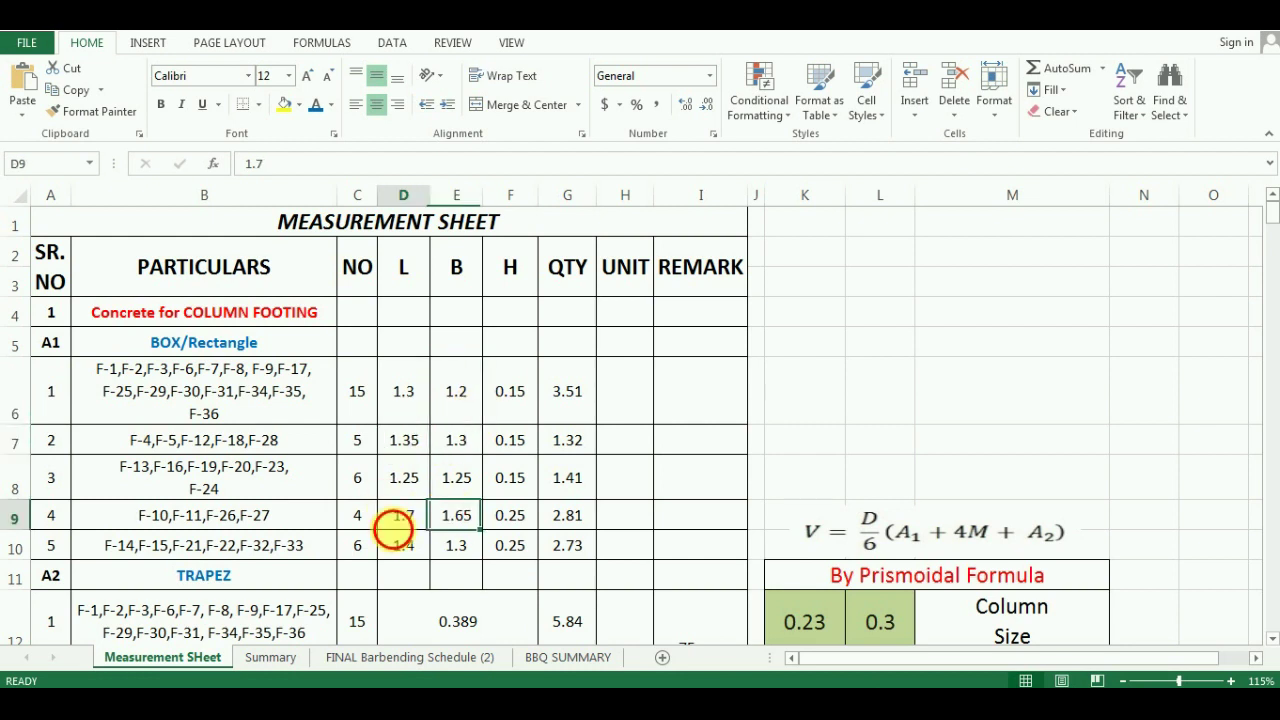
pyautogui.click(457, 440)
pyautogui.click(507, 391)
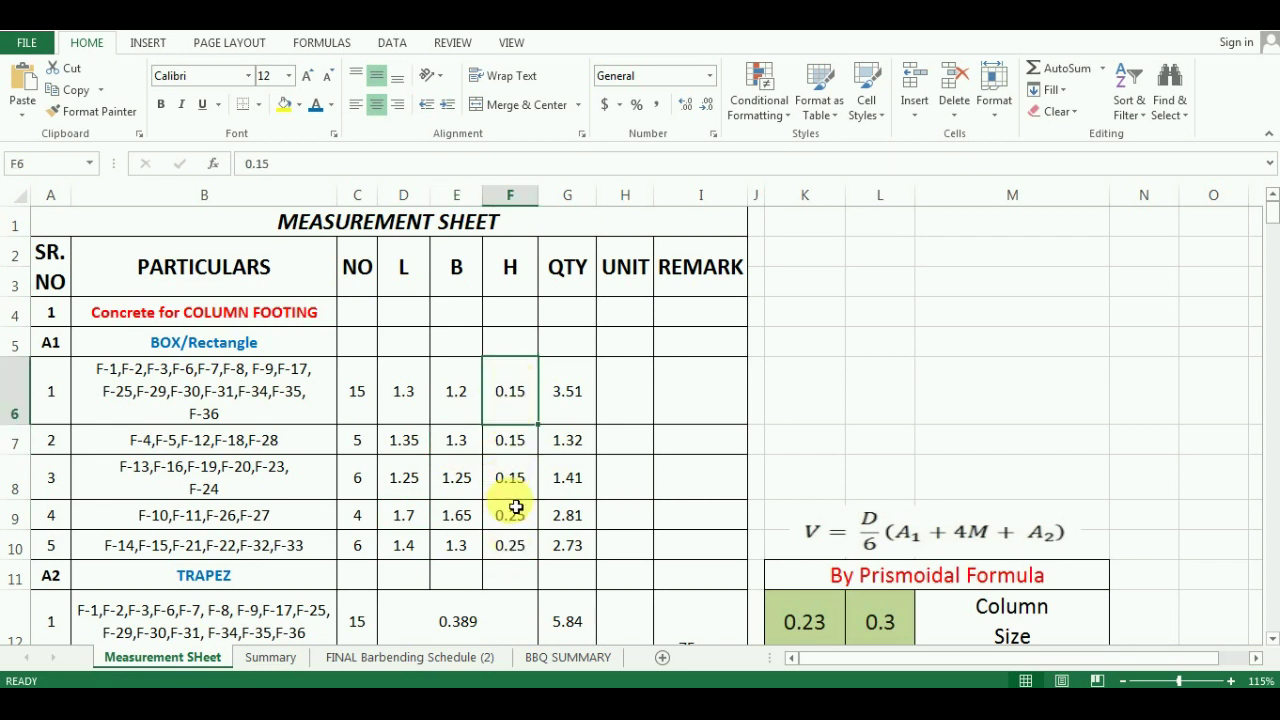
# Step: Switch to the AutoCAD footing schedule and check the depth t of the footings in rows 01 to 03
pyautogui.click(757, 590)
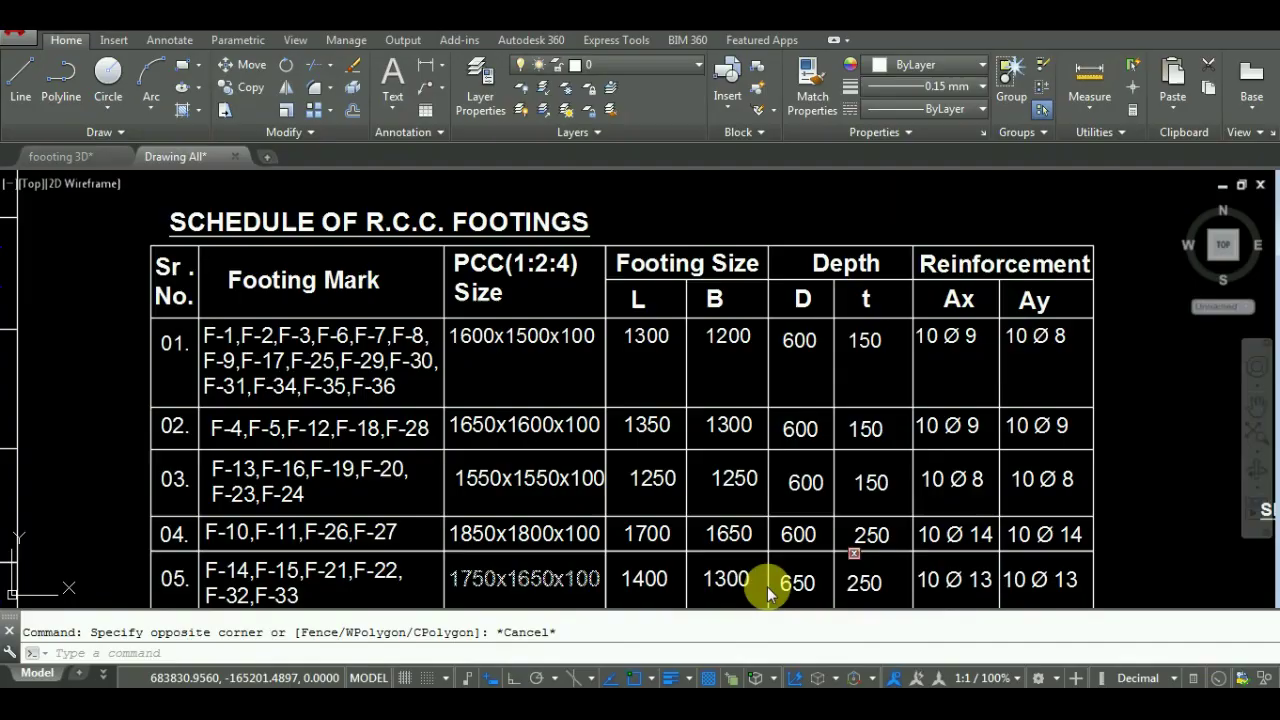
pyautogui.scroll(-2, 793, 336)
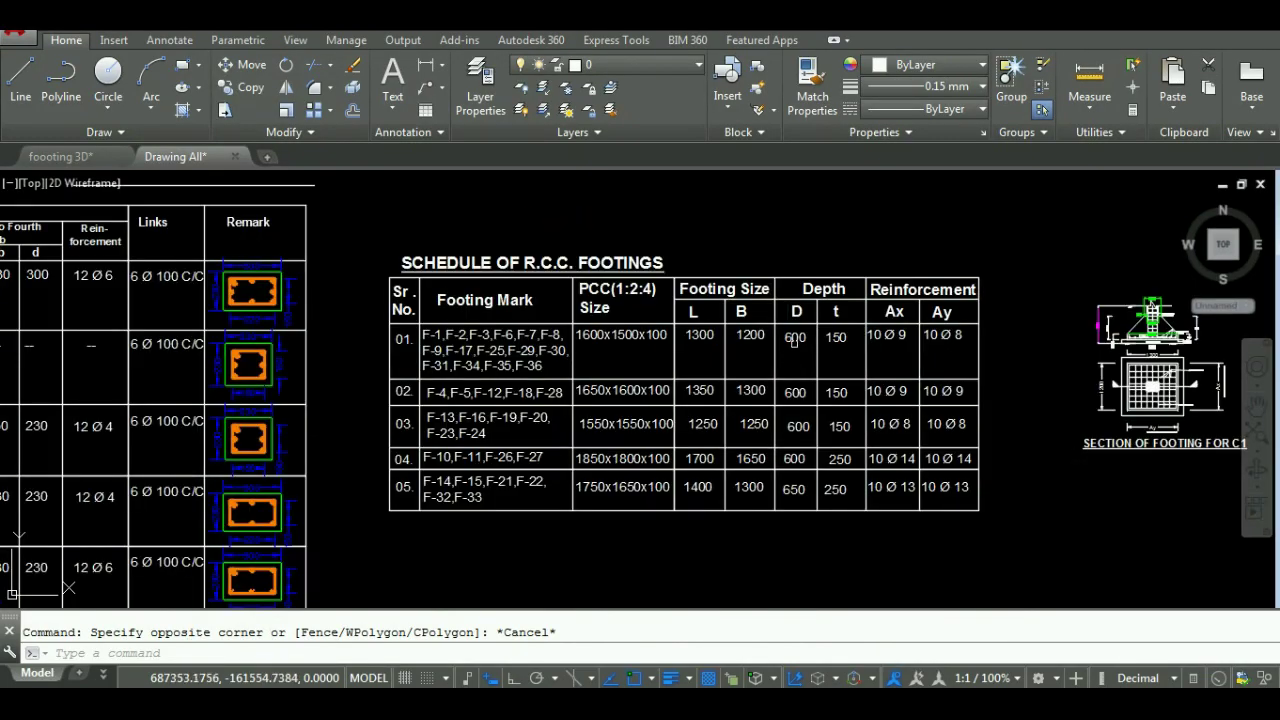
pyautogui.scroll(2, 838, 386)
pyautogui.click(855, 390)
pyautogui.press('Escape')
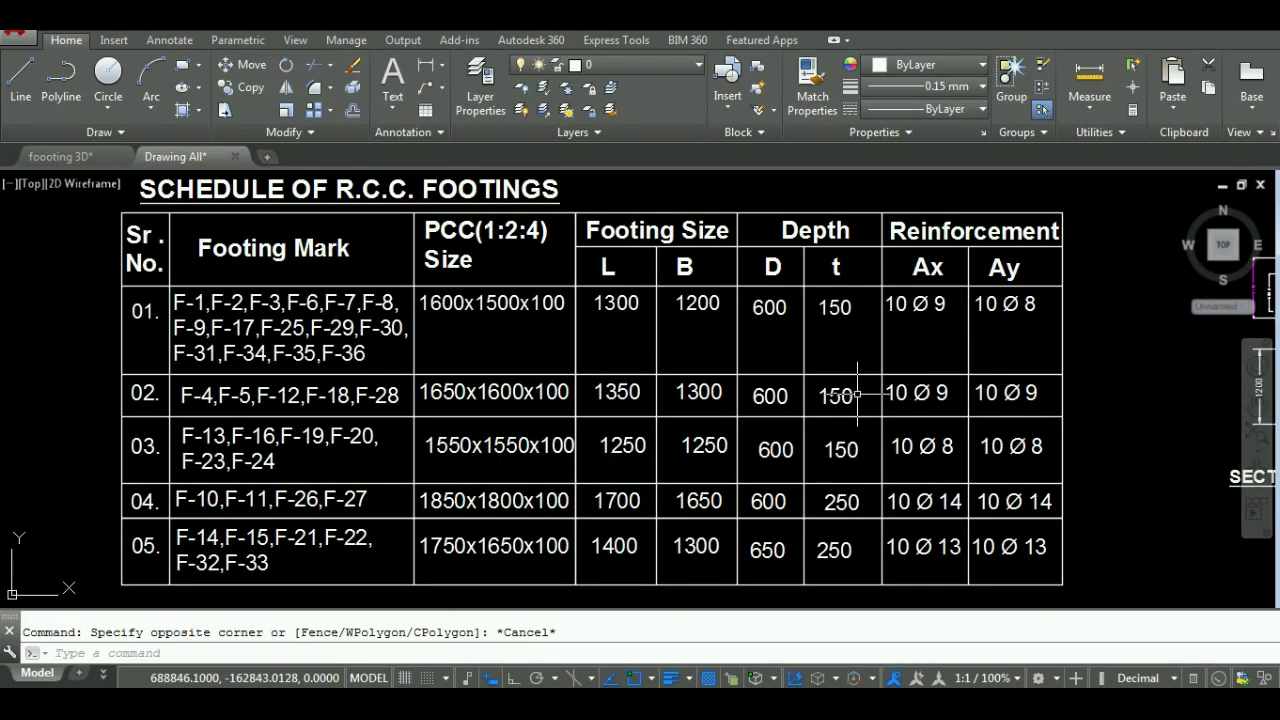
pyautogui.click(858, 395)
pyautogui.press('Escape')
pyautogui.click(856, 458)
pyautogui.press('Escape')
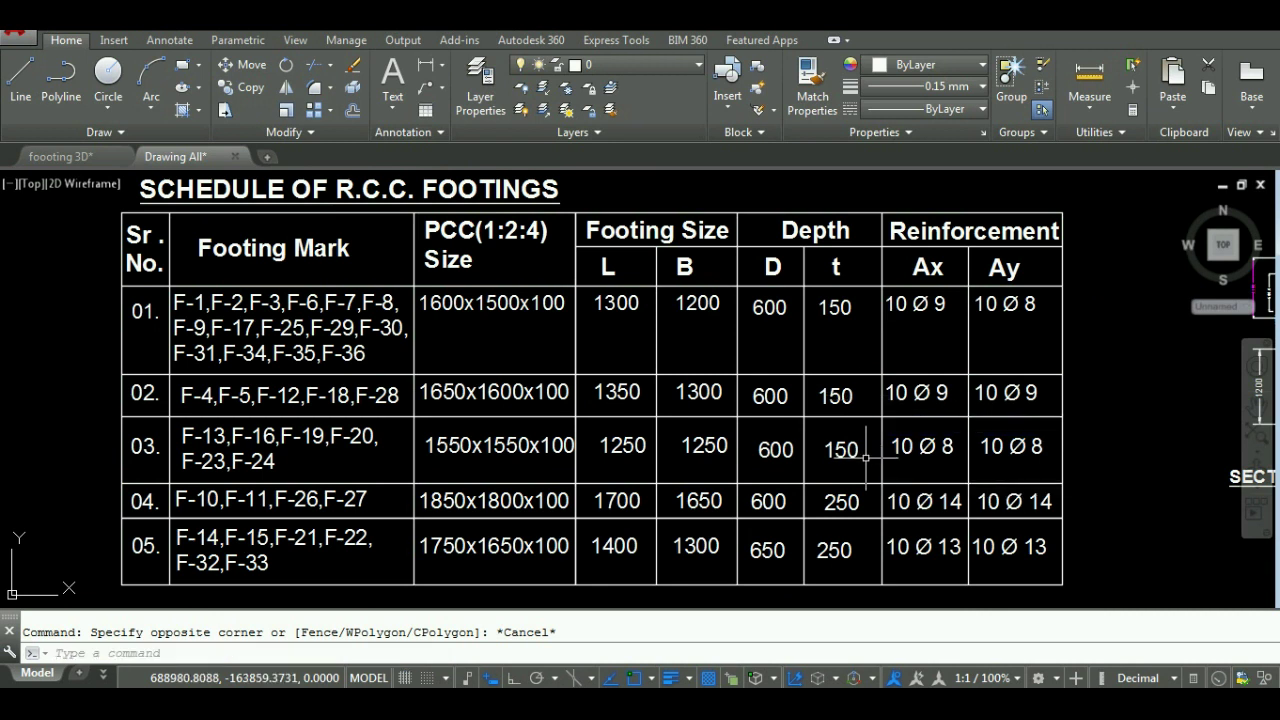
# Step: Check the footing marks and depth t for rows 04 and 05 of the footing schedule
pyautogui.click(258, 503)
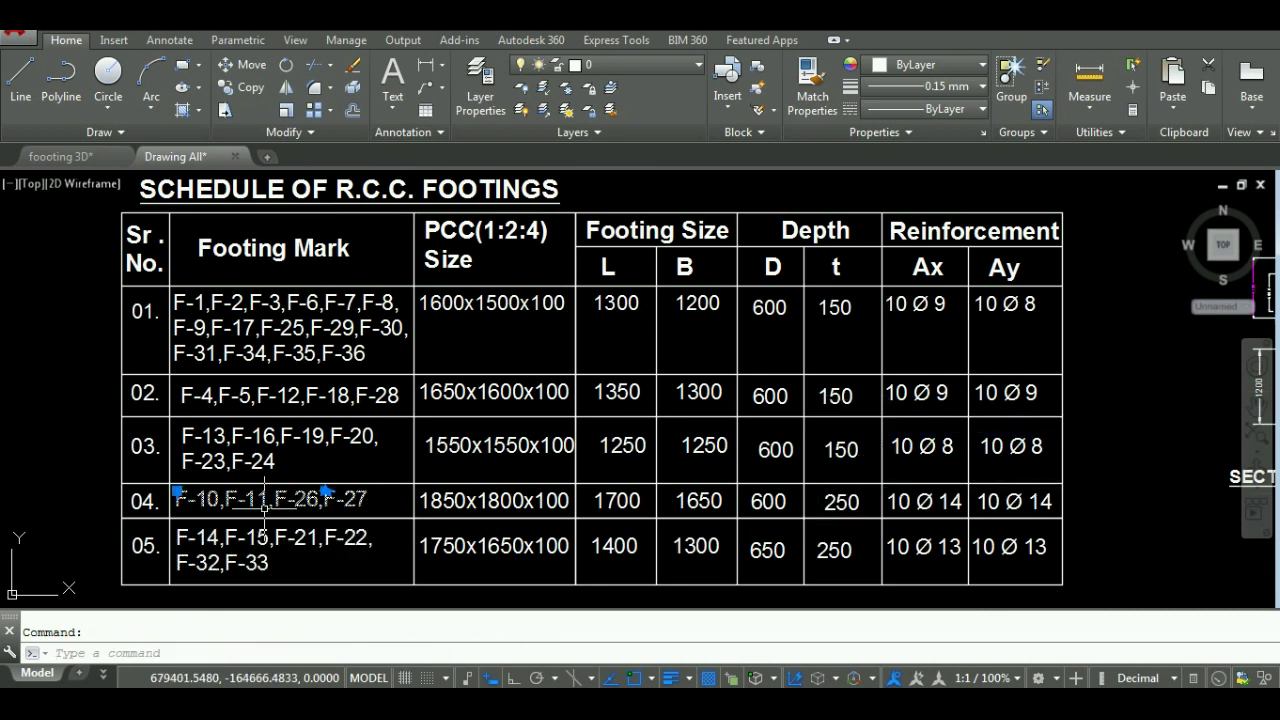
pyautogui.press('Escape')
pyautogui.click(260, 521)
pyautogui.press('Escape')
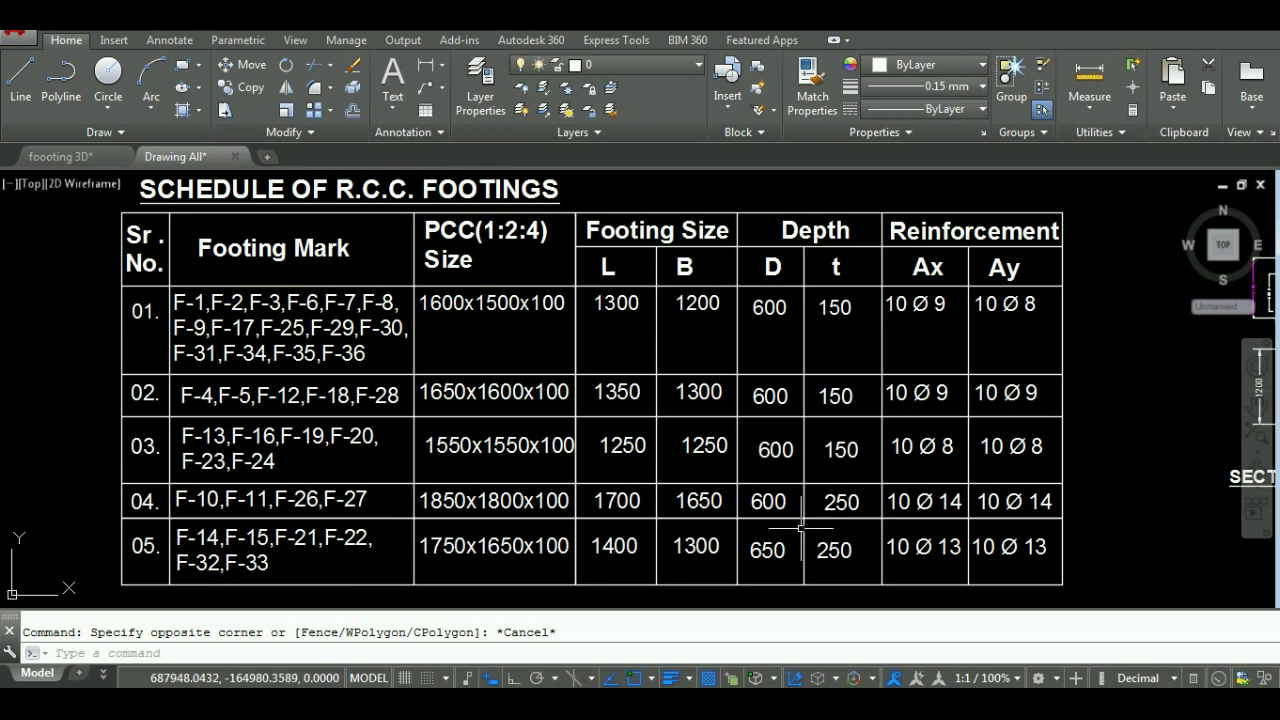
pyautogui.click(878, 503)
pyautogui.press('Escape')
pyautogui.click(857, 537)
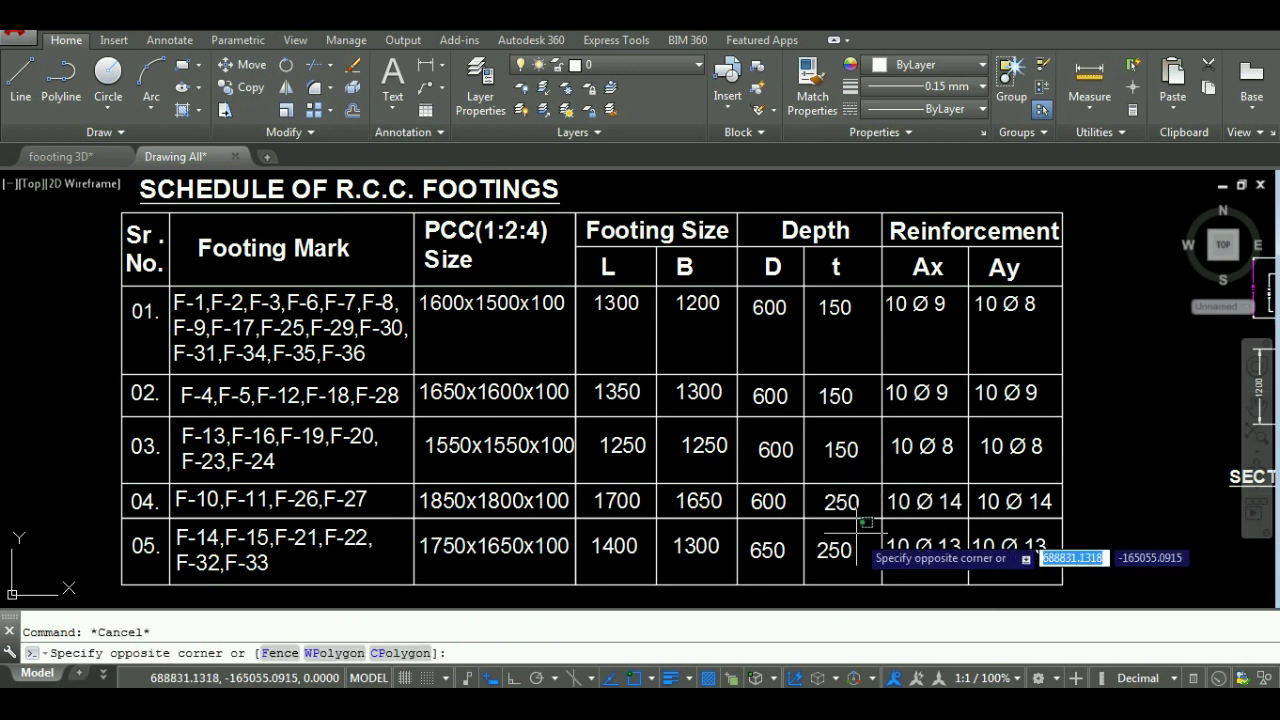
pyautogui.press('Escape')
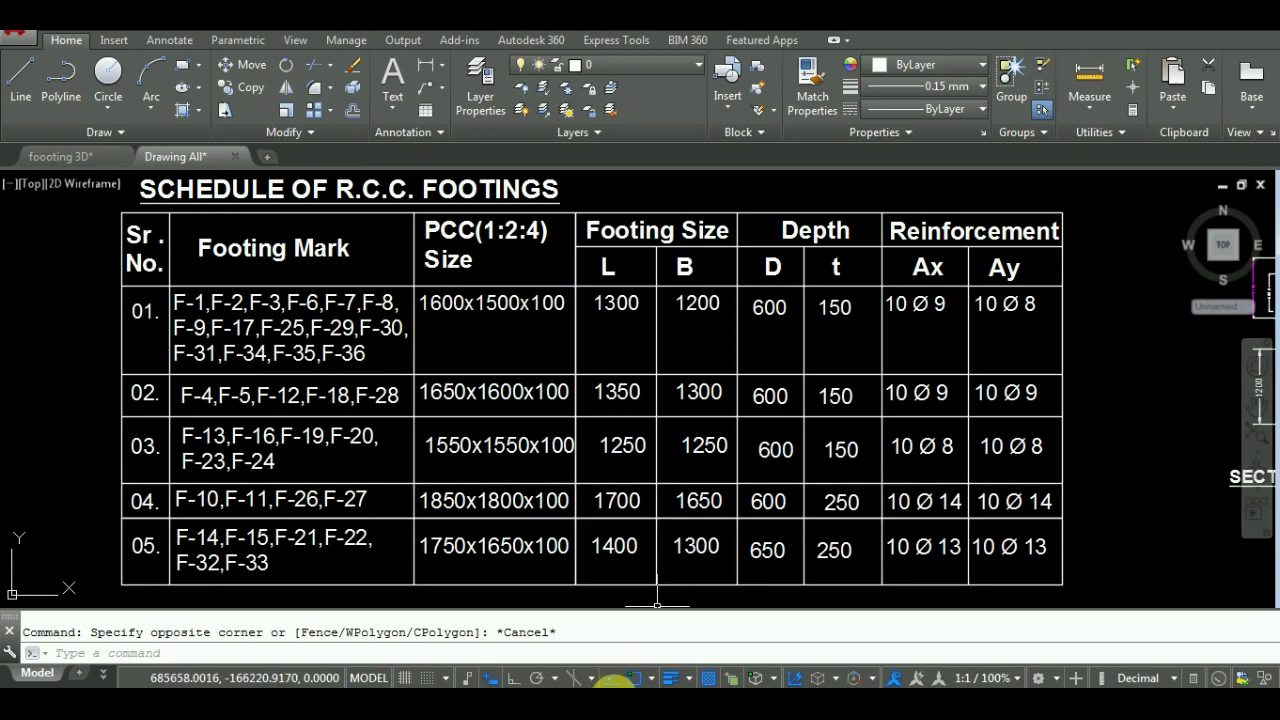
# Step: Switch to the Excel measurement sheet and clear the QTY cells G6 to G10 of the BOX/Rectangle footings
pyautogui.click(613, 685)
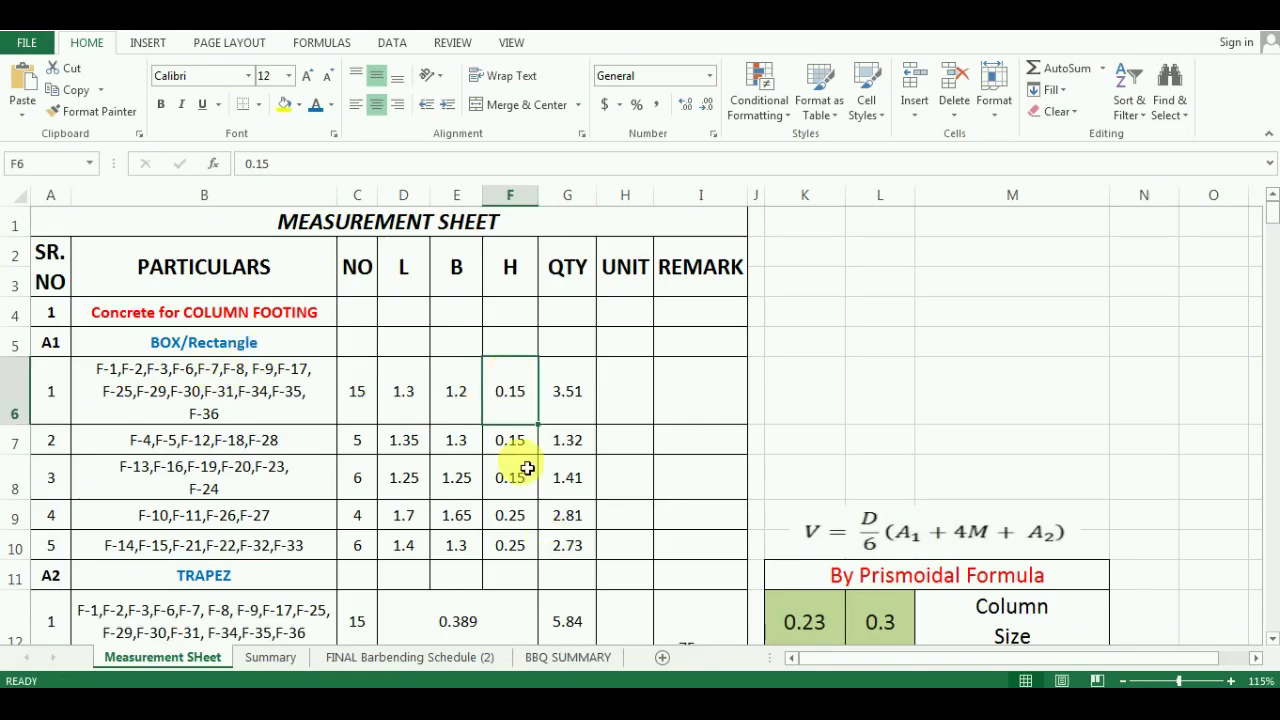
pyautogui.click(508, 543)
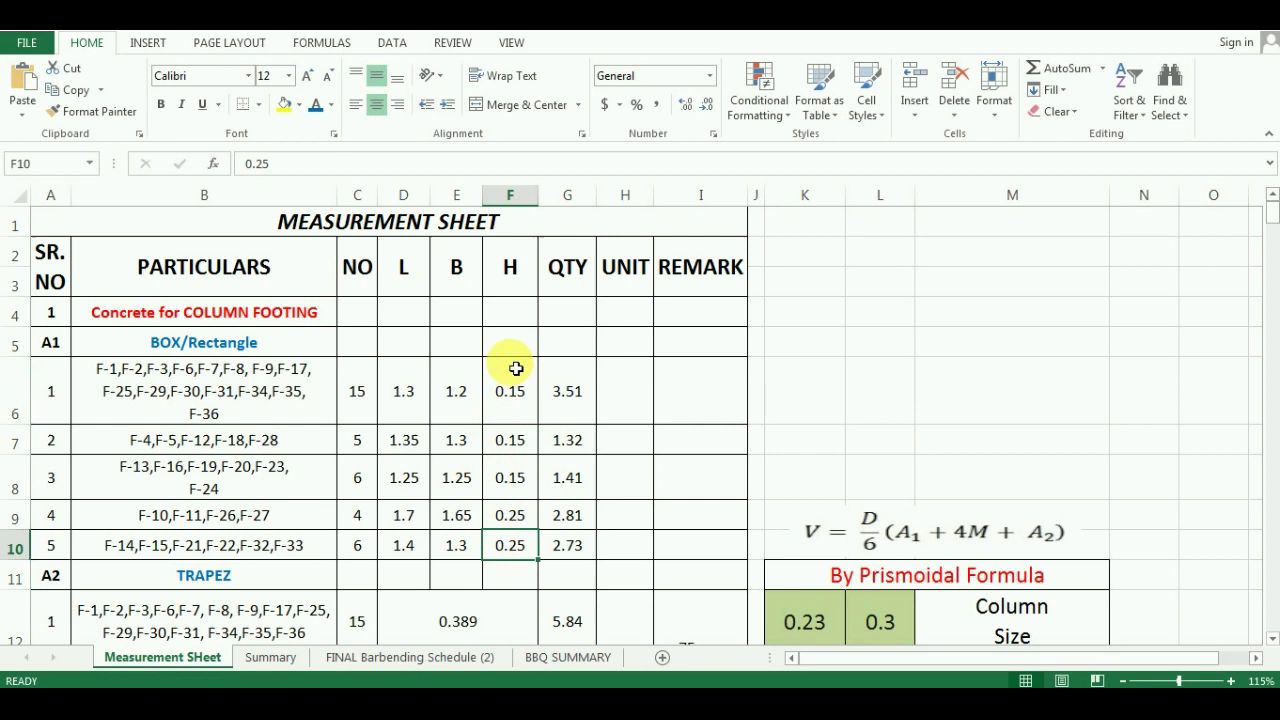
pyautogui.click(576, 401)
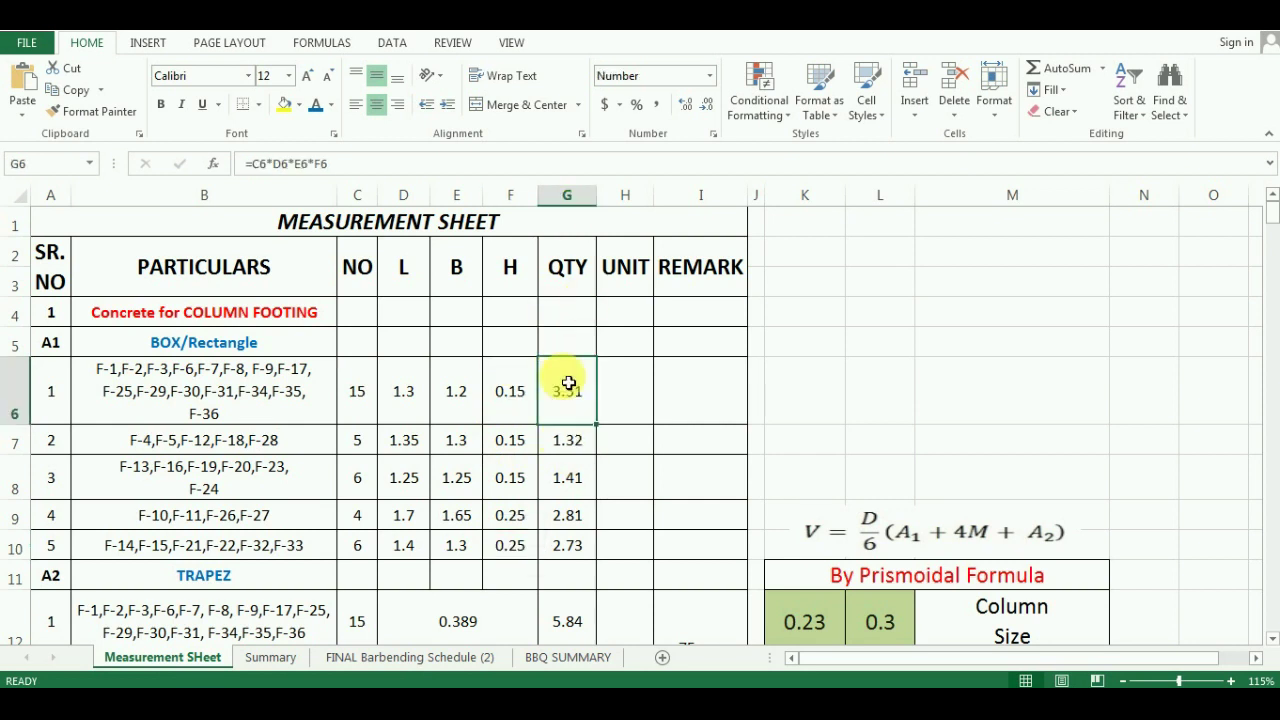
pyautogui.hotkey('shift', 'Down')
pyautogui.hotkey('shift', 'Down')
pyautogui.hotkey('shift', 'Down')
pyautogui.hotkey('shift', 'Down')
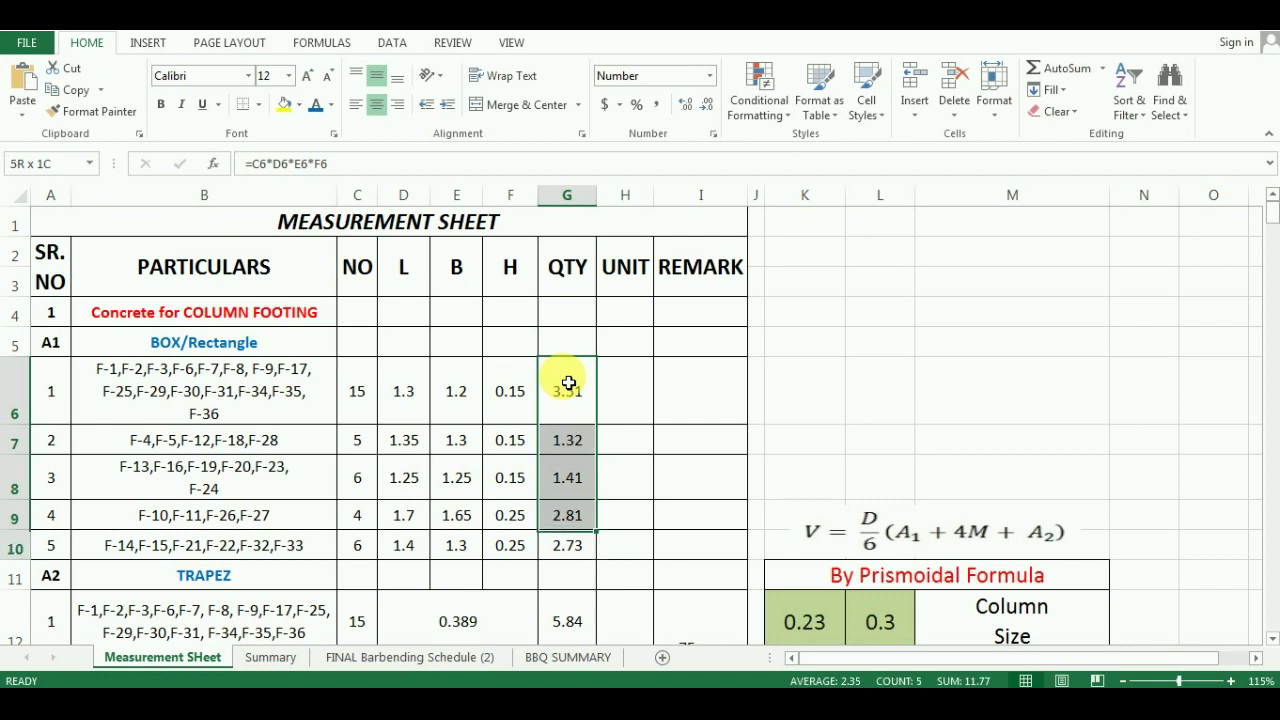
pyautogui.press('Delete')
# Step: Review the L, B and H entries that feed the quantity of the first BOX/Rectangle row
pyautogui.click(568, 385)
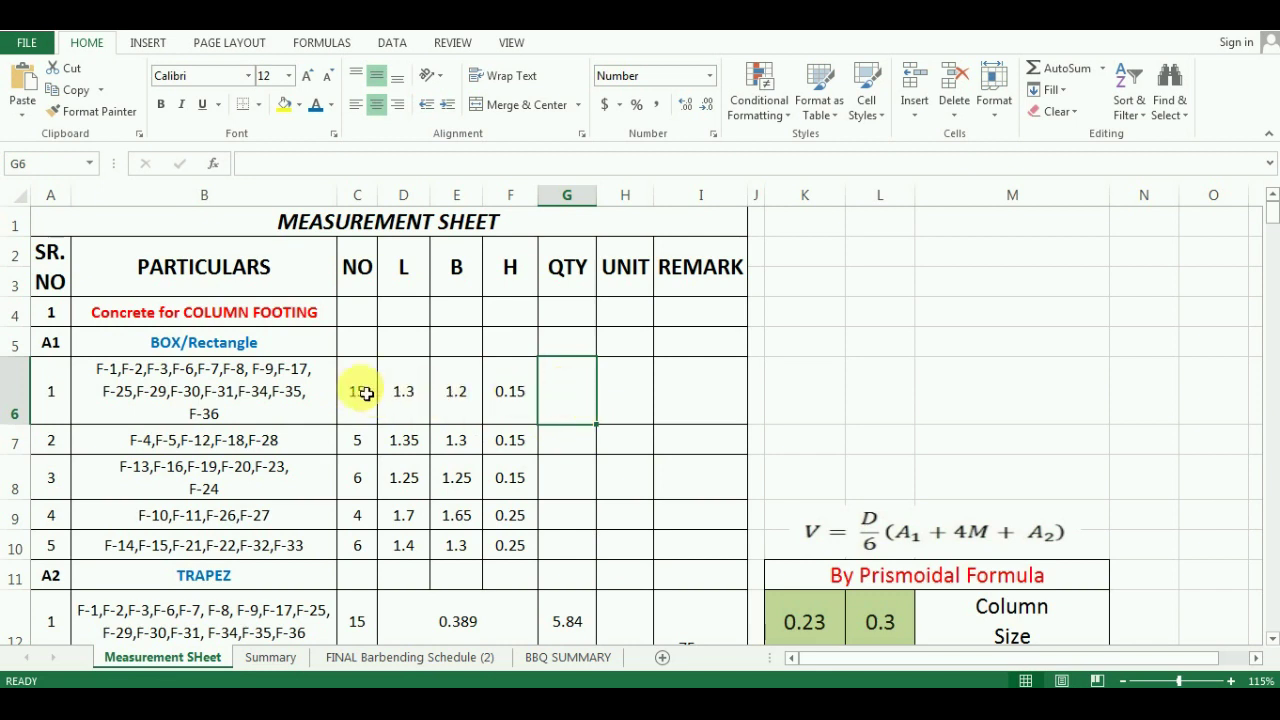
pyautogui.click(412, 392)
pyautogui.click(455, 394)
pyautogui.click(505, 390)
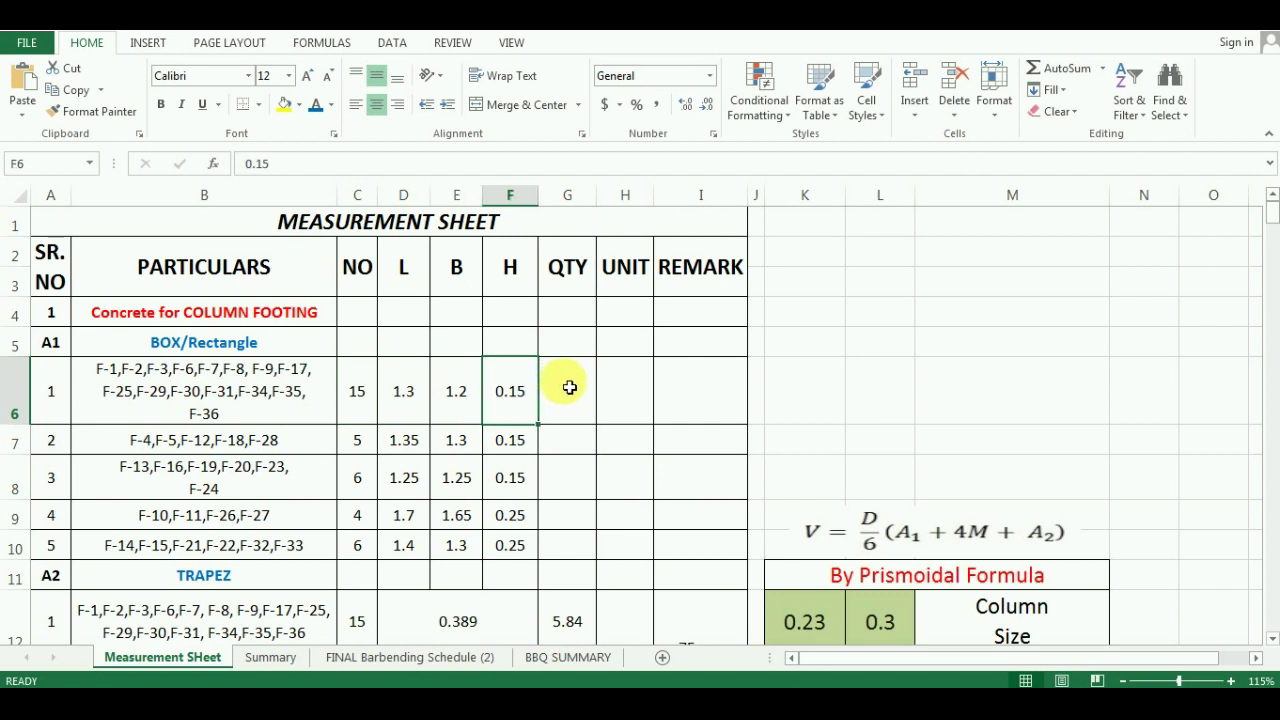
# Step: Enter the formula =C6*D6*E6*F6 in G6 for the first BOX/Rectangle quantity
pyautogui.click(569, 387)
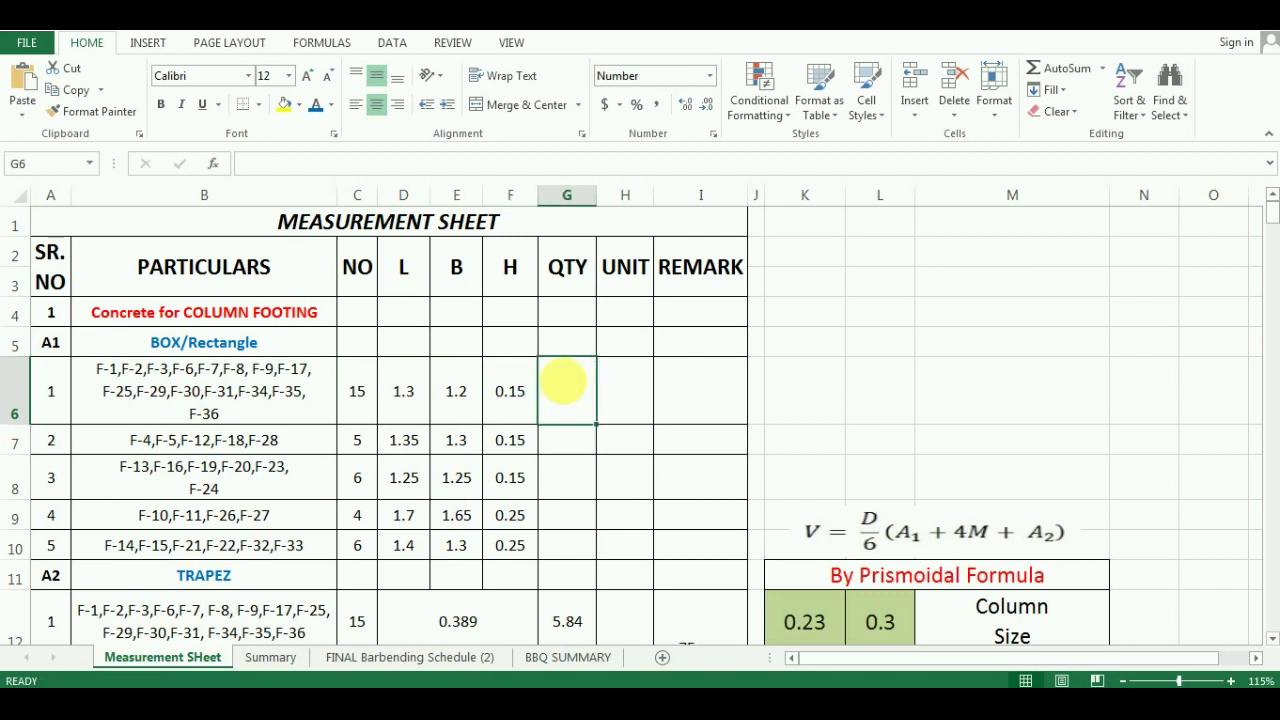
pyautogui.write('=')
pyautogui.click(366, 396)
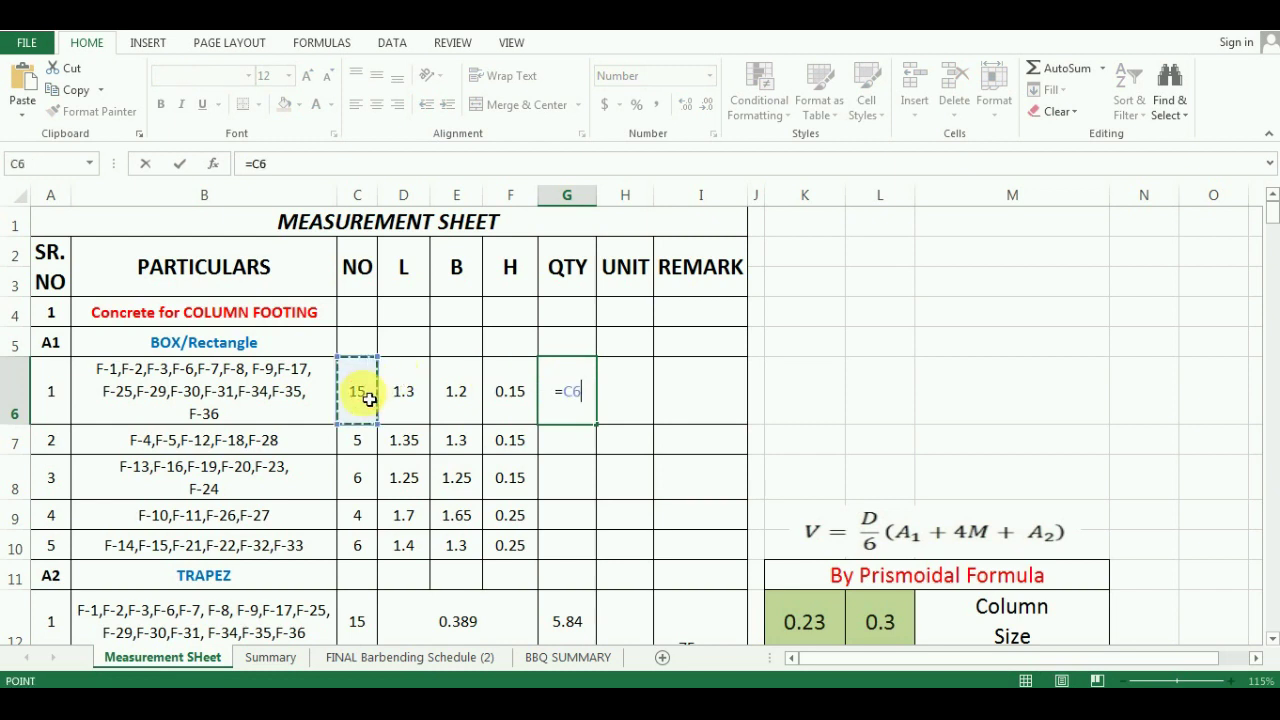
pyautogui.write('*')
pyautogui.click(399, 399)
pyautogui.write('*')
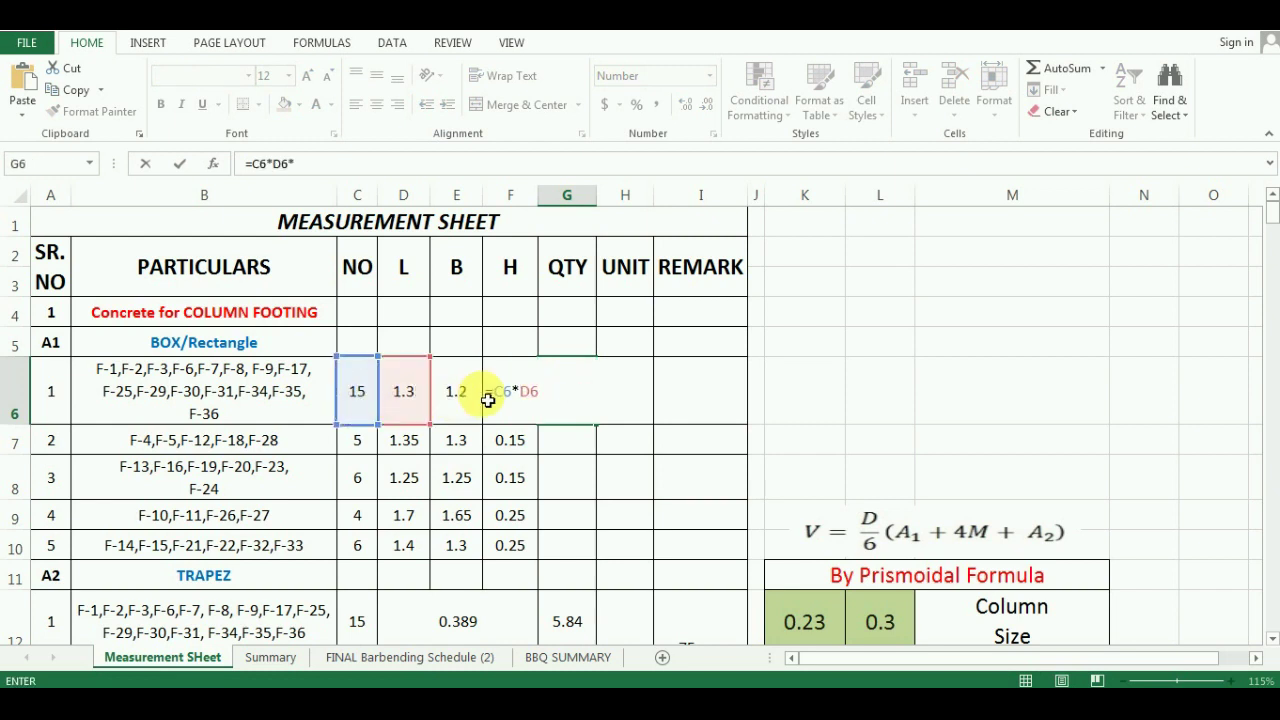
pyautogui.click(478, 392)
pyautogui.write('*')
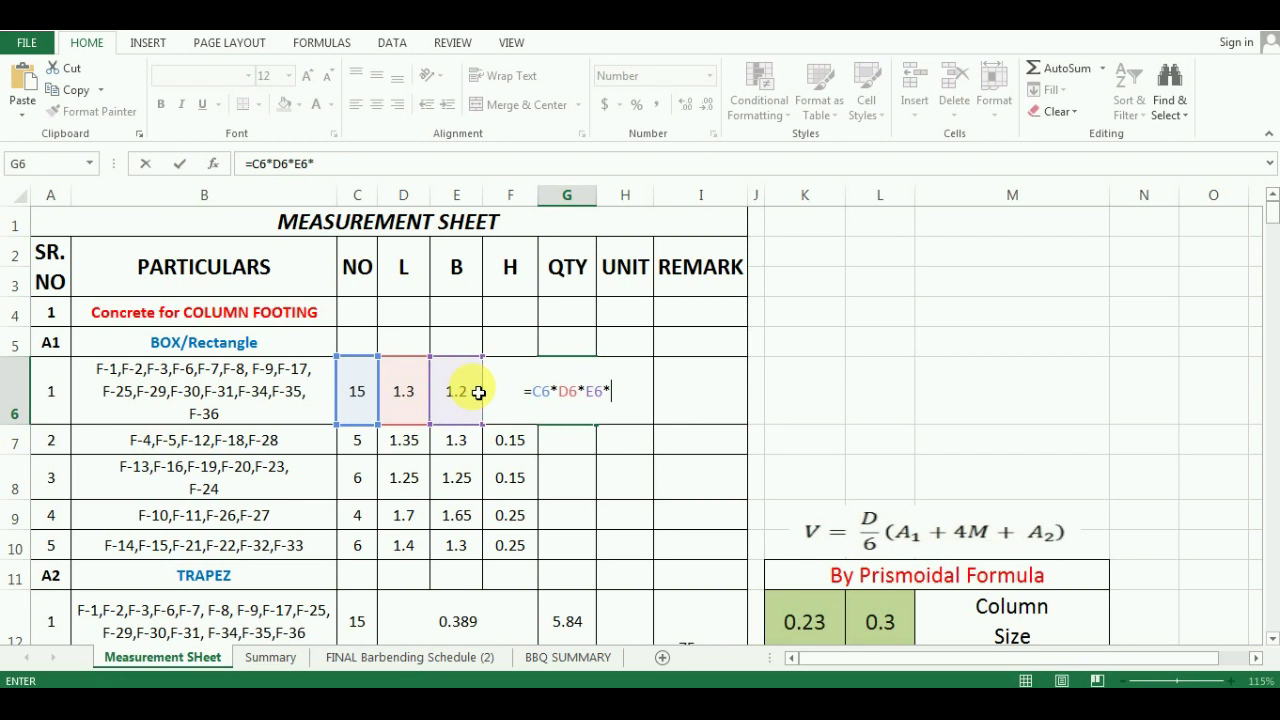
pyautogui.write('H')
pyautogui.press('BackSpace')
pyautogui.write('F6')
pyautogui.press('Return')
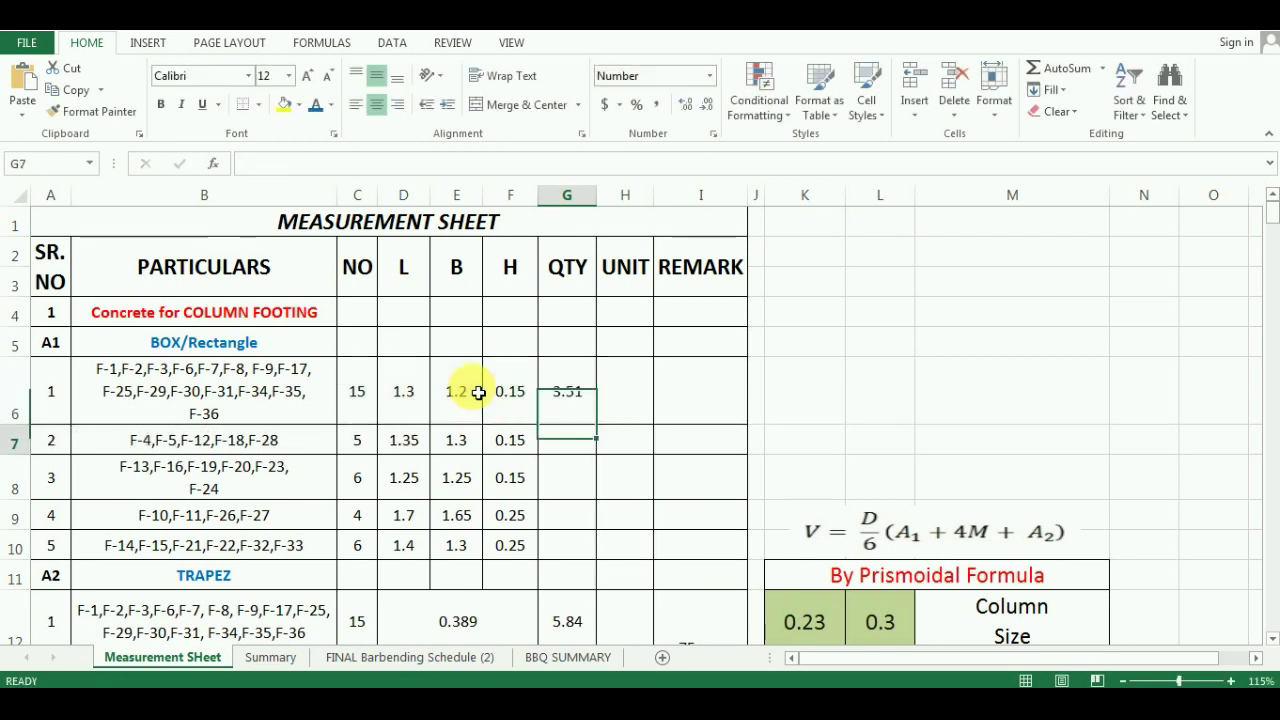
# Step: Fill the G6 quantity formula down to G10 for the remaining BOX/Rectangle footings
pyautogui.click(574, 397)
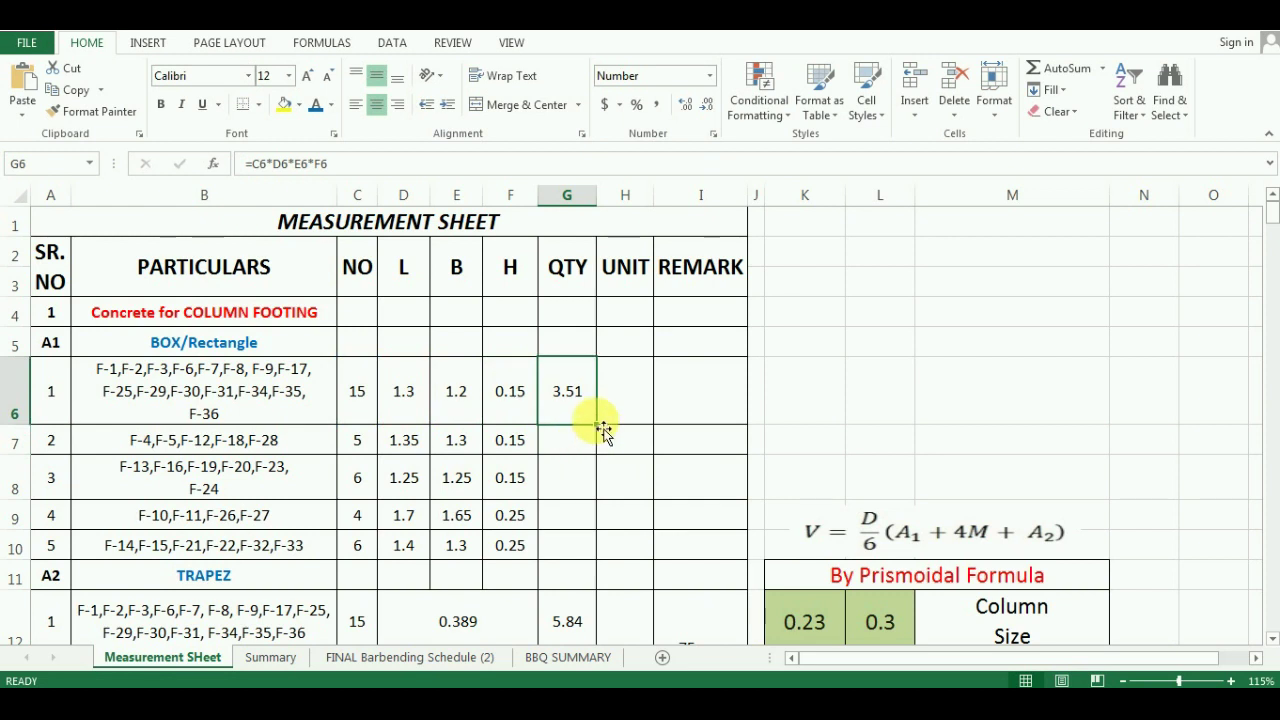
pyautogui.moveTo(596, 424); pyautogui.dragTo(616, 556)
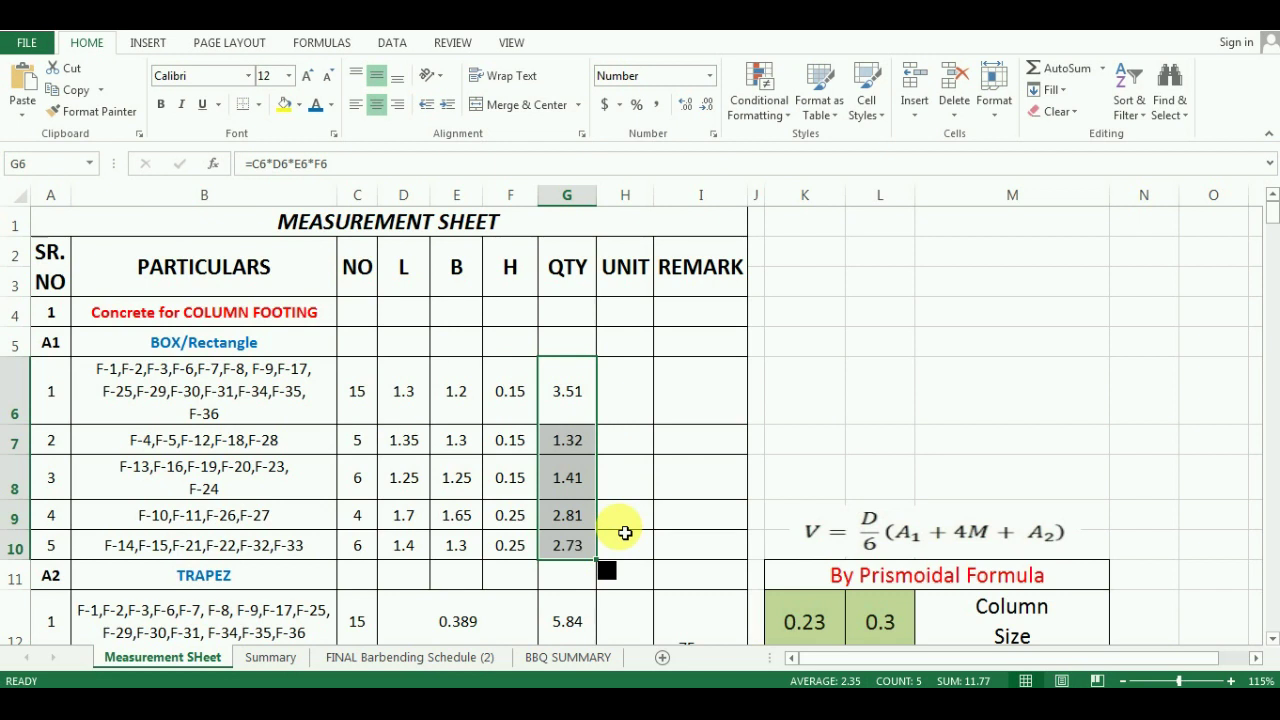
# Step: Review the BOX/Rectangle heading and the TRAPEZ section of the column footing concrete
pyautogui.click(273, 340)
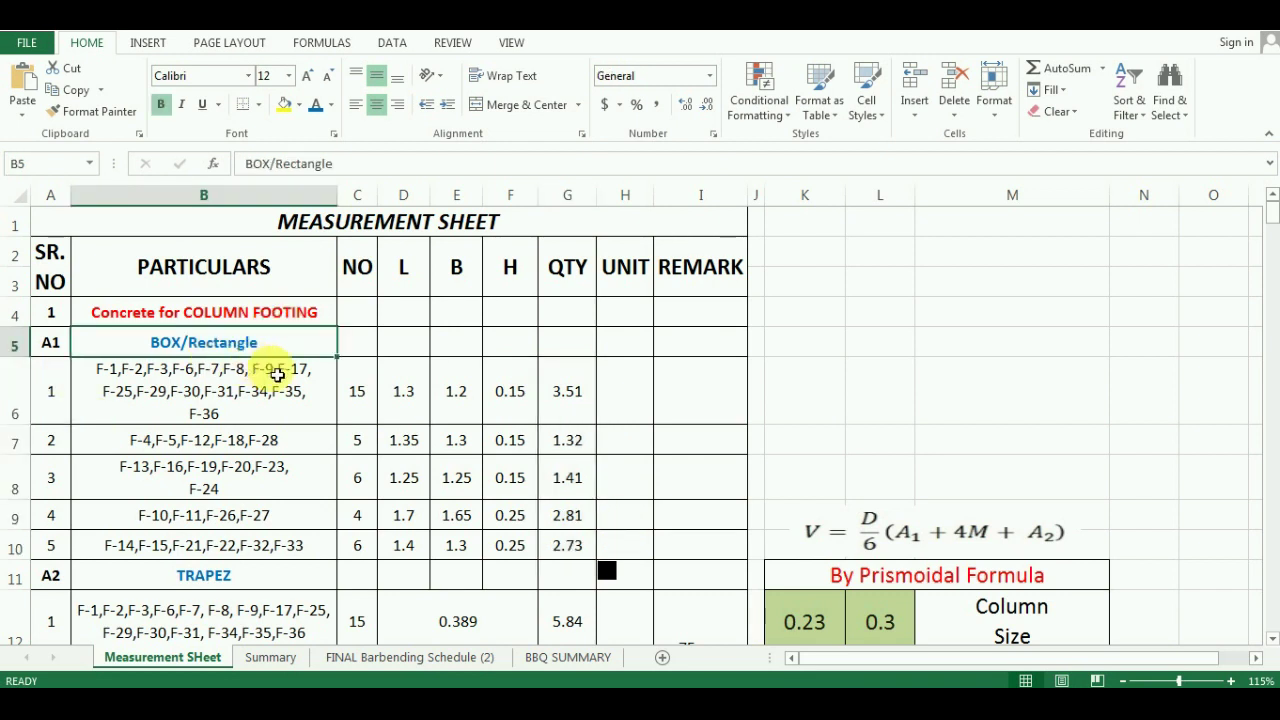
pyautogui.scroll(-1, 464, 400)
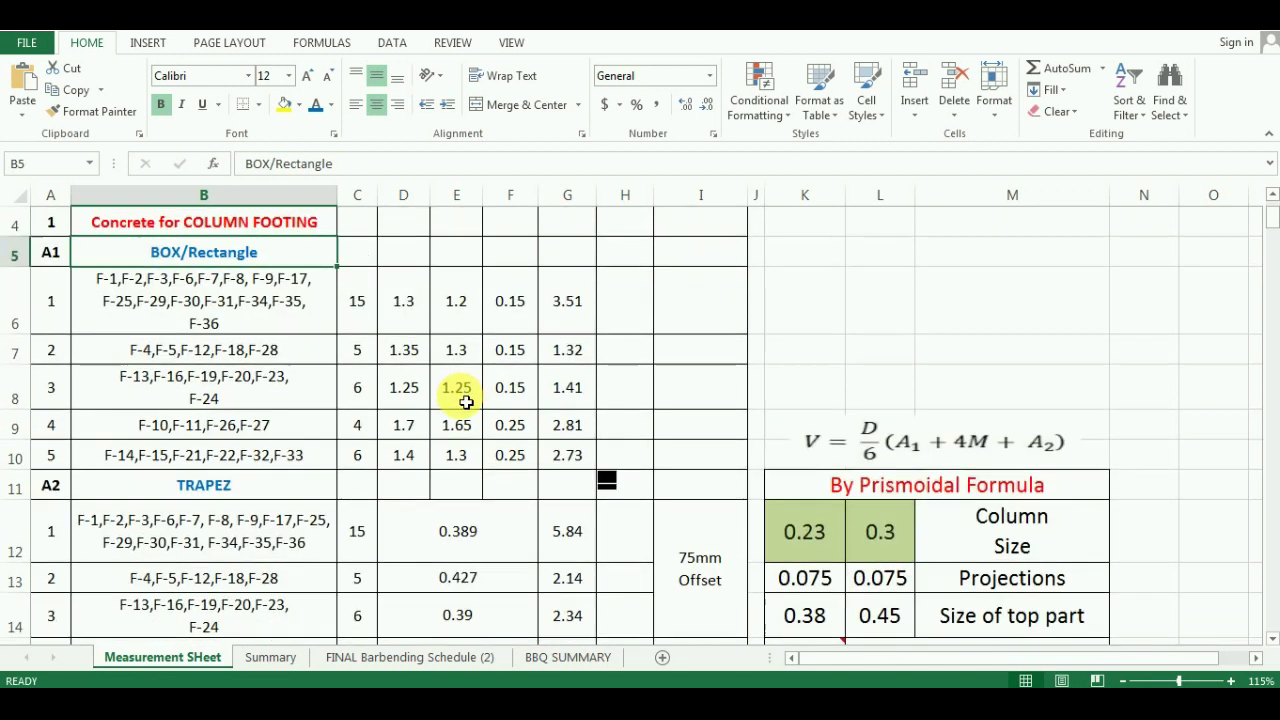
pyautogui.scroll(-1, 462, 400)
pyautogui.scroll(-1, 243, 371)
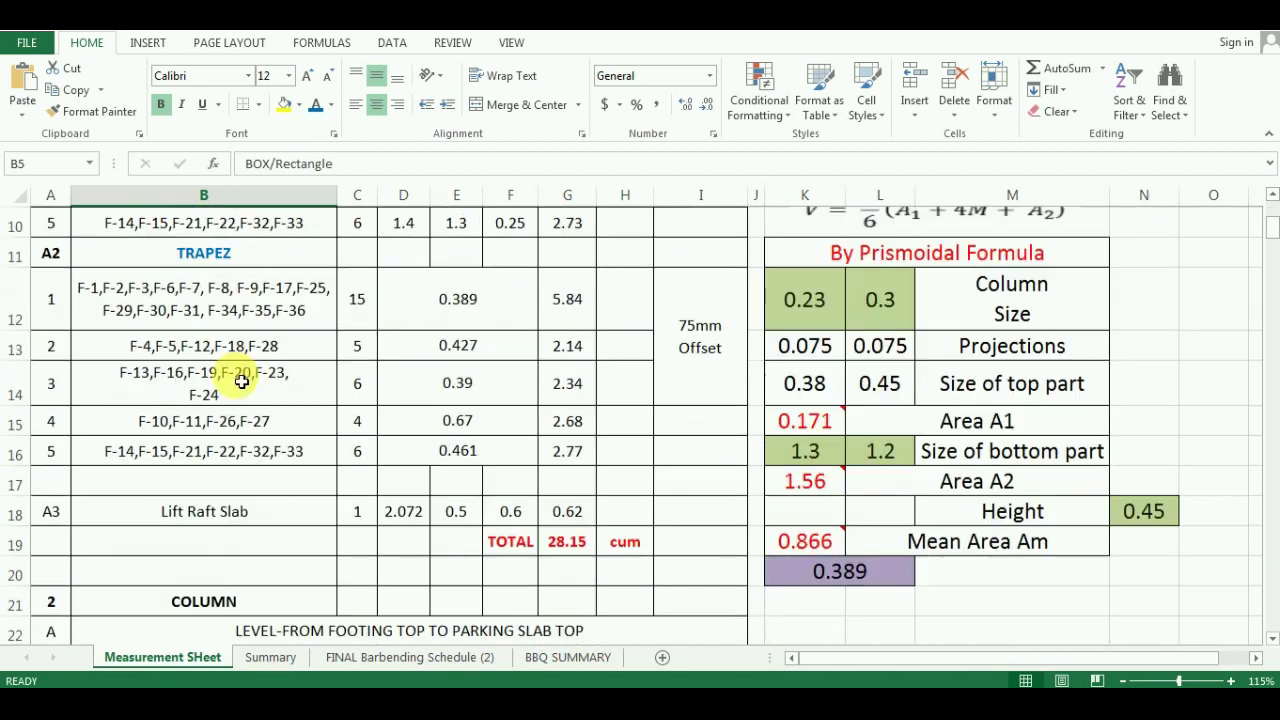
pyautogui.click(218, 256)
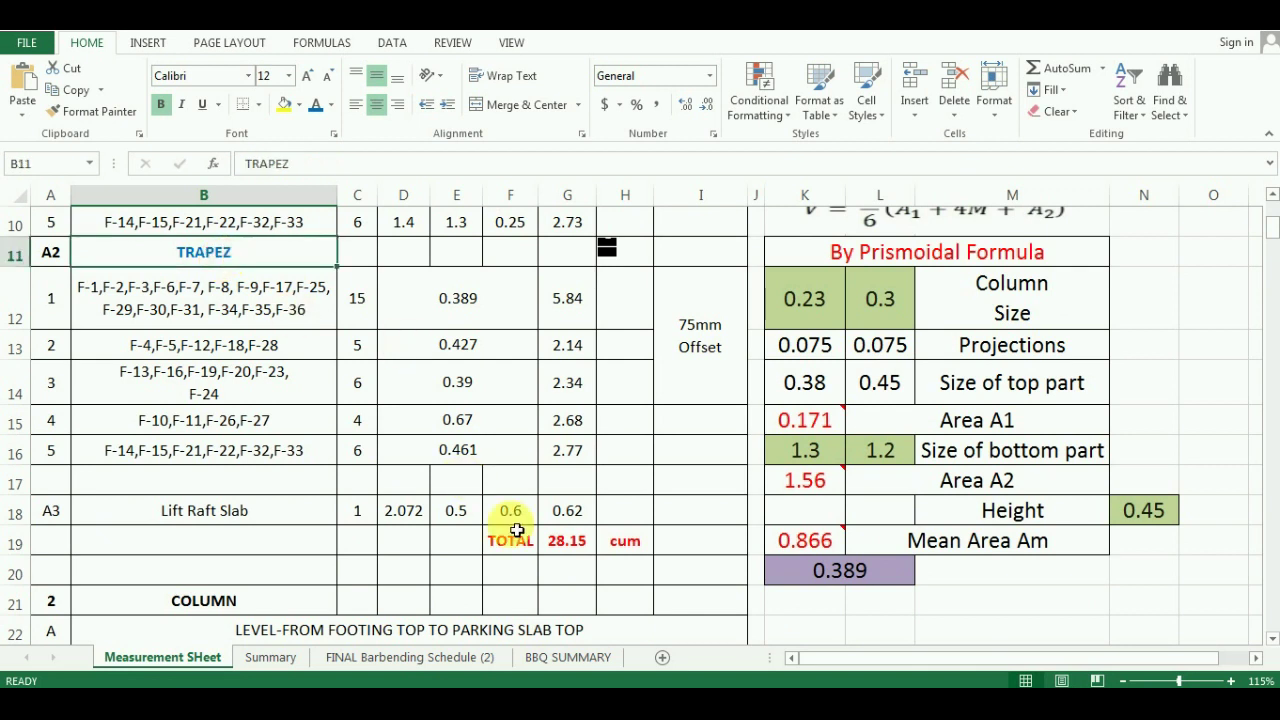
# Step: Glance at the AutoCAD footing schedule, and return to the Excel measurement sheet to examine the prismoidal volume formula and its table
pyautogui.moveTo(658, 683)
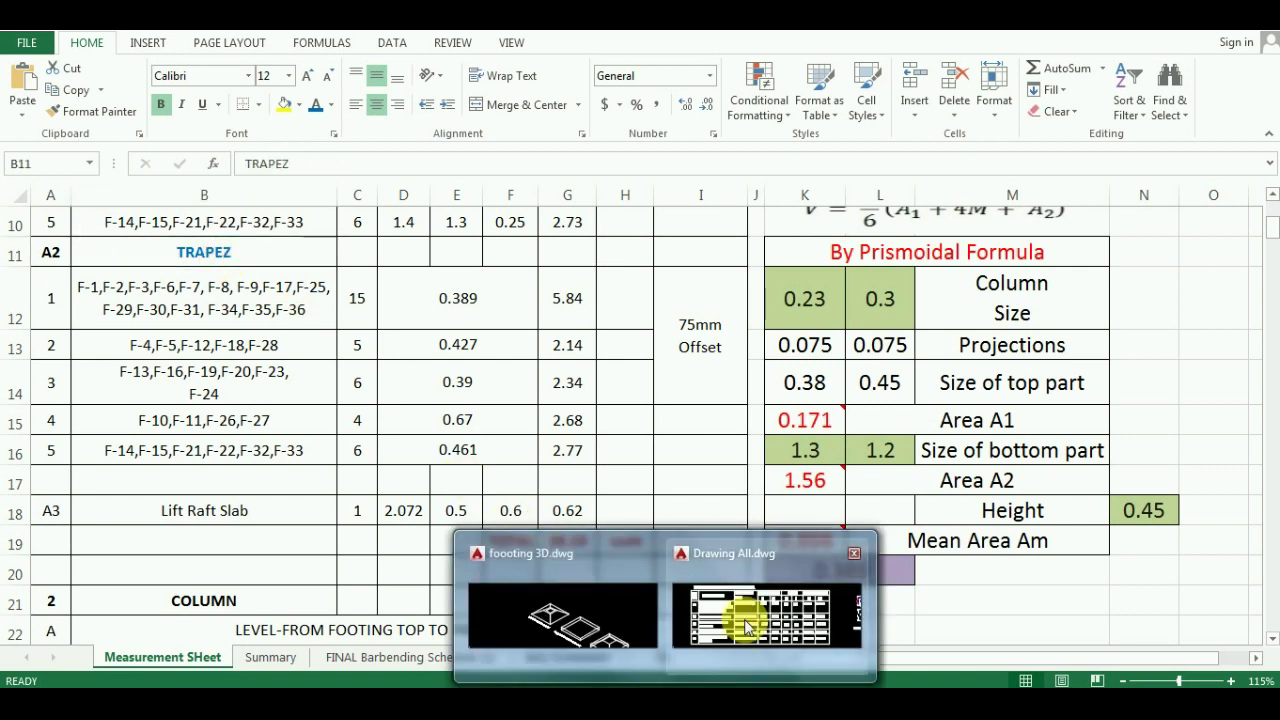
pyautogui.click(745, 615)
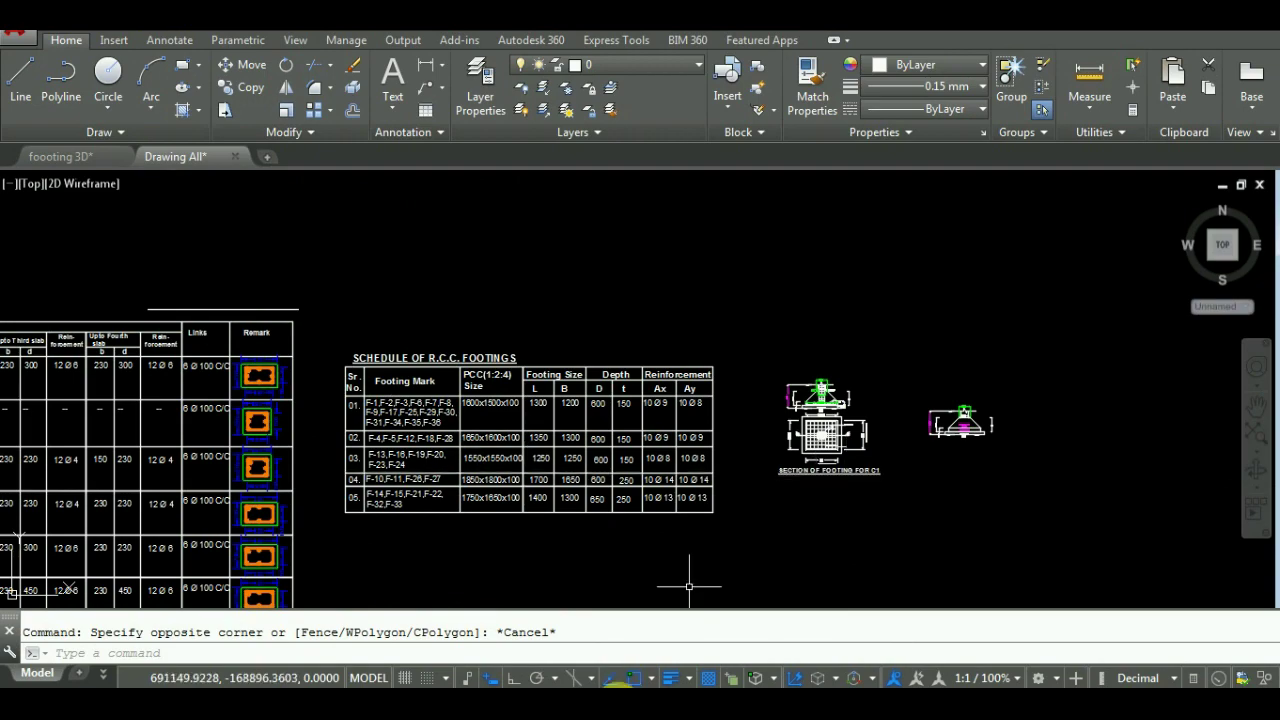
pyautogui.hotkey('alt', 'Tab')
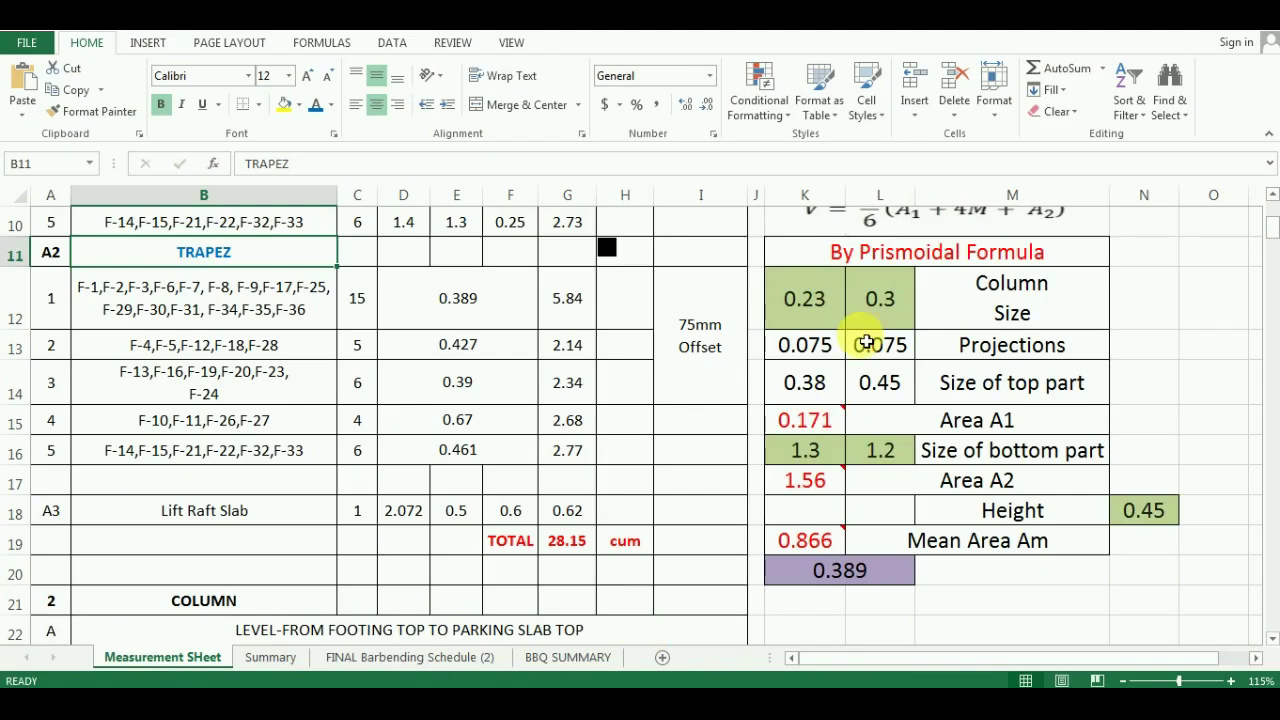
pyautogui.scroll(1, 866, 328)
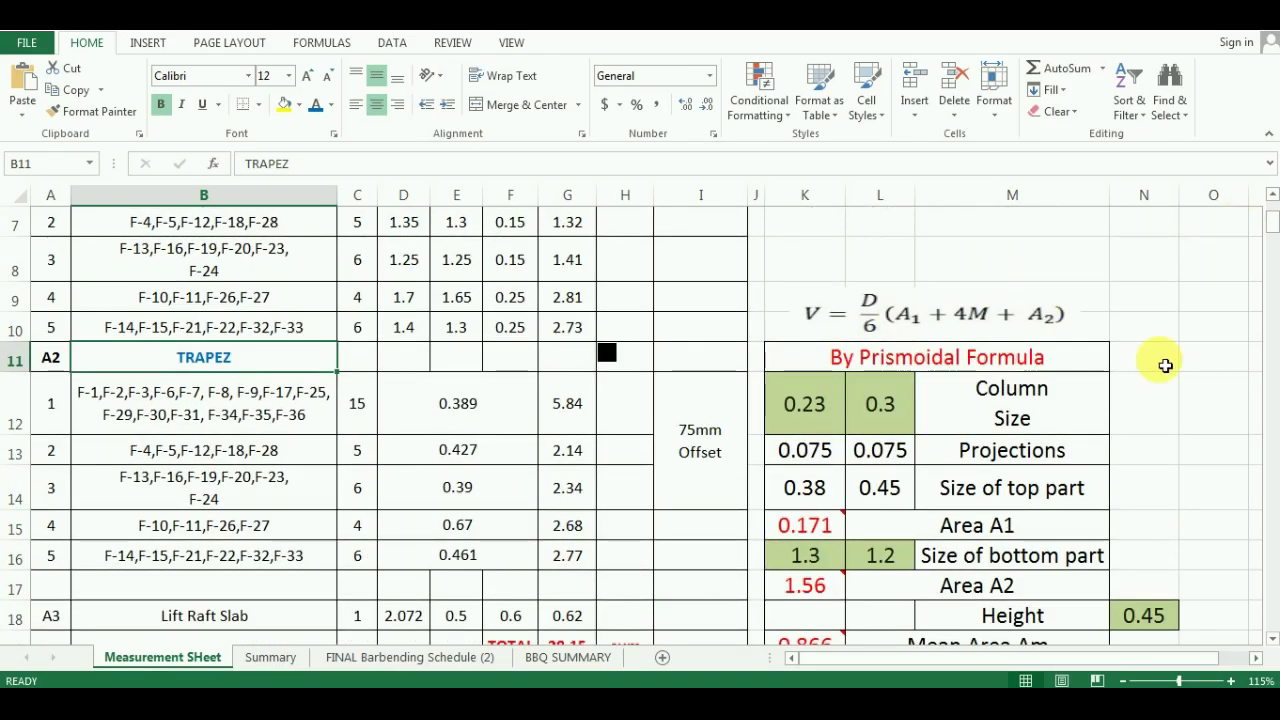
pyautogui.click(932, 314)
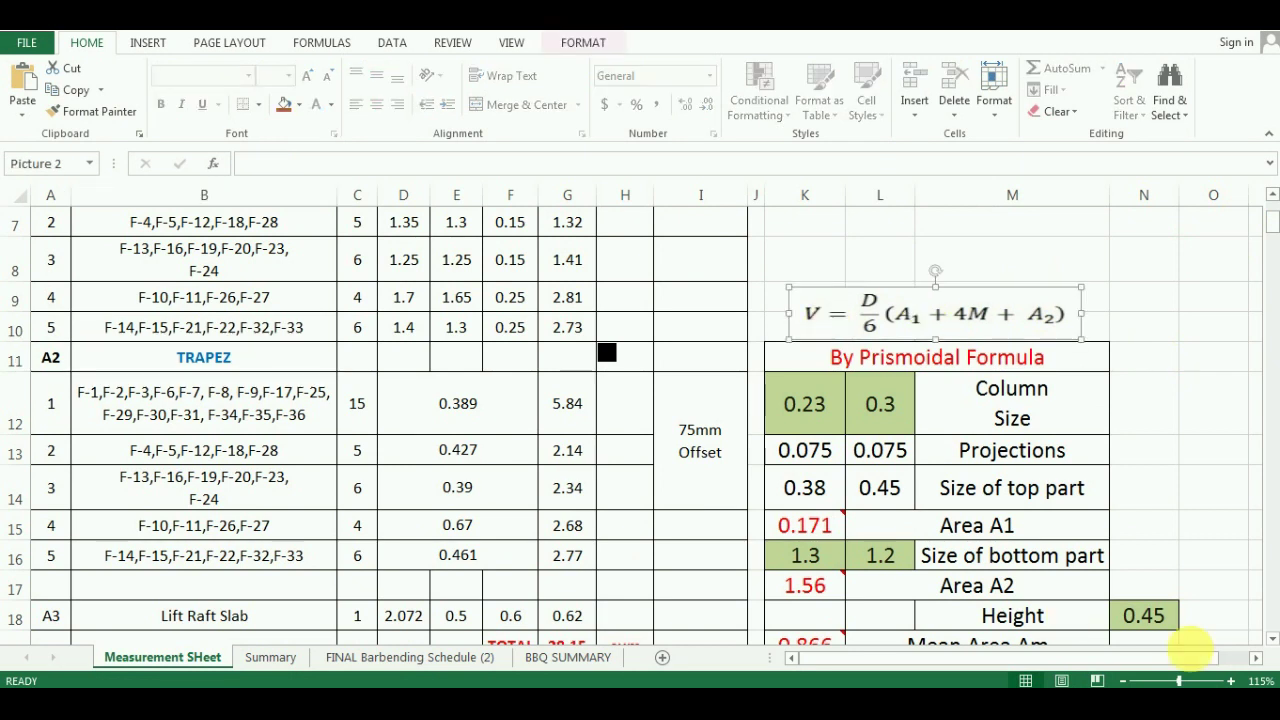
pyautogui.click(1268, 640)
pyautogui.click(1268, 640)
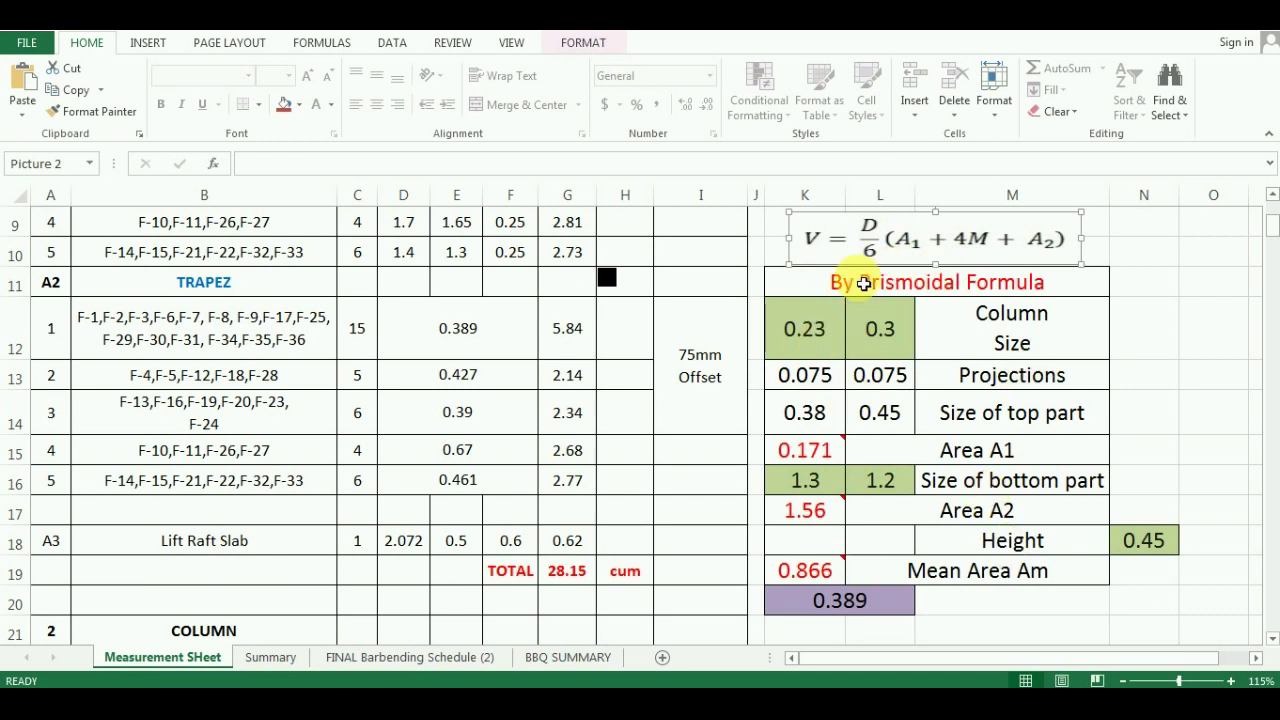
# Step: From the first TRAPEZ row, switch to the AutoCAD column schedule and check the row 01 column size b and d up to the first slab
pyautogui.click(262, 339)
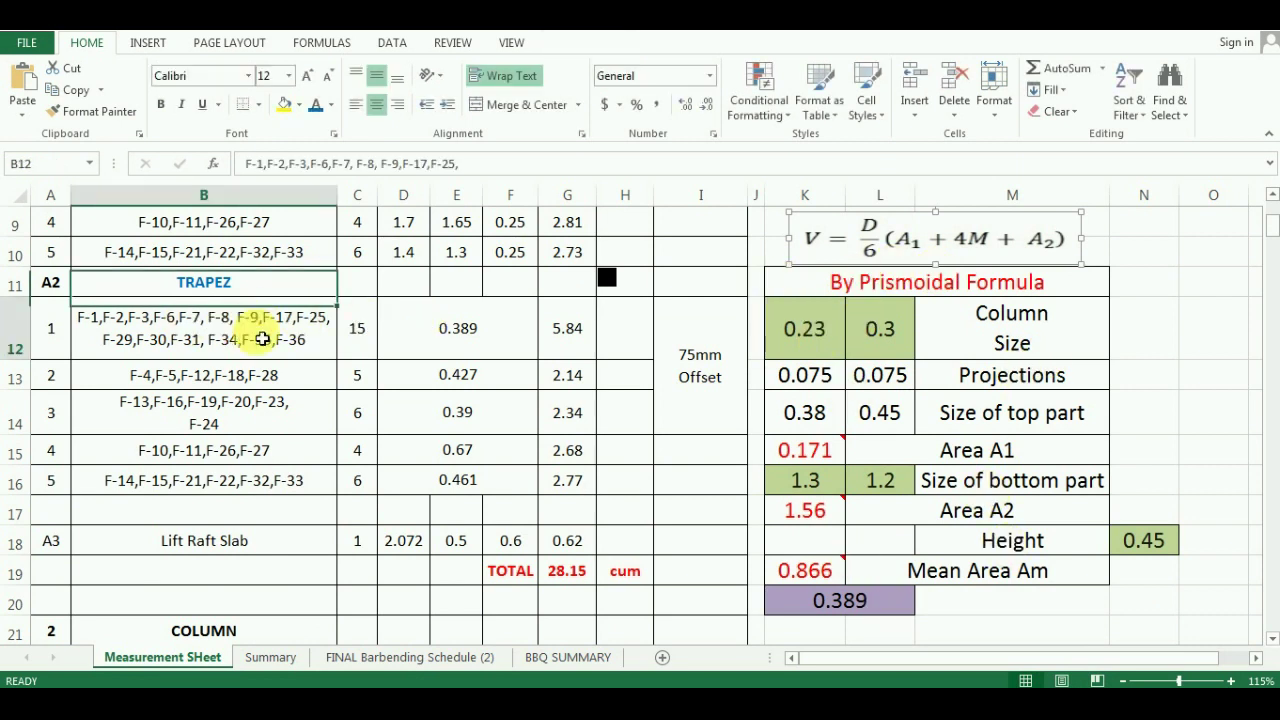
pyautogui.moveTo(657, 663)
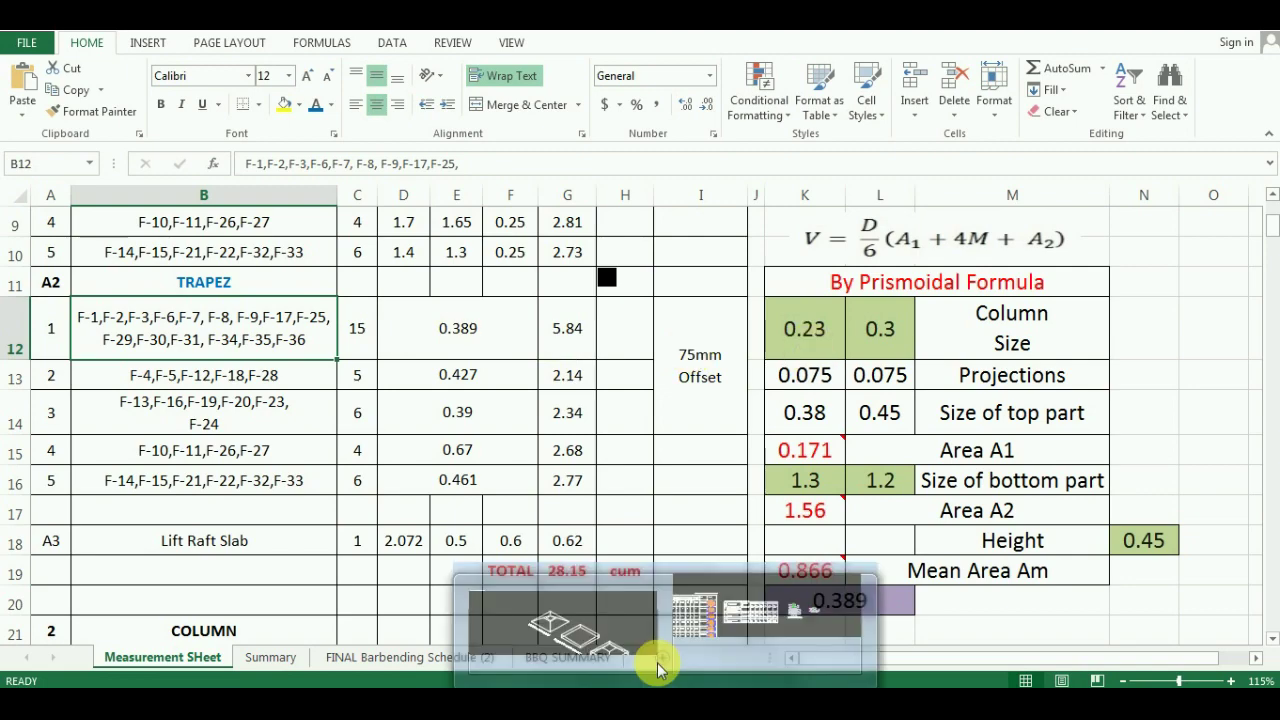
pyautogui.click(700, 605)
pyautogui.scroll(-3, 200, 443)
pyautogui.scroll(2, 285, 415)
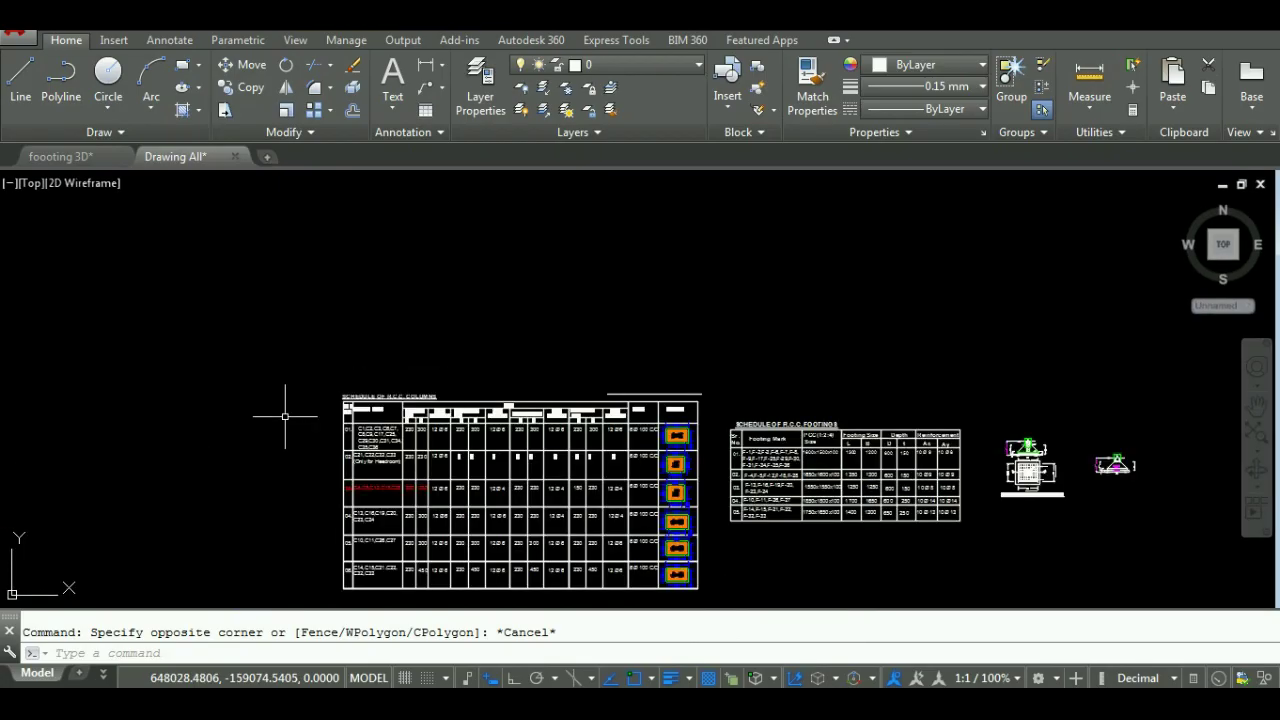
pyautogui.scroll(4, 333, 409)
pyautogui.scroll(4, 331, 423)
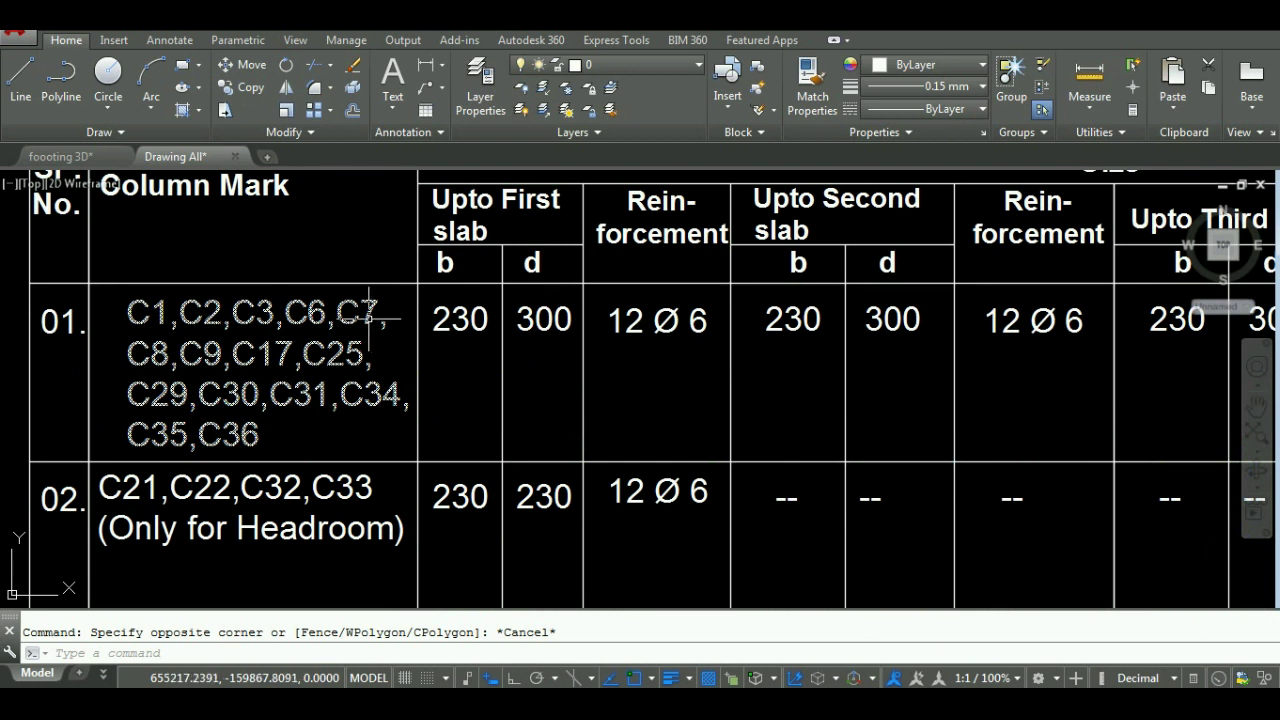
pyautogui.click(445, 319)
pyautogui.press('Escape')
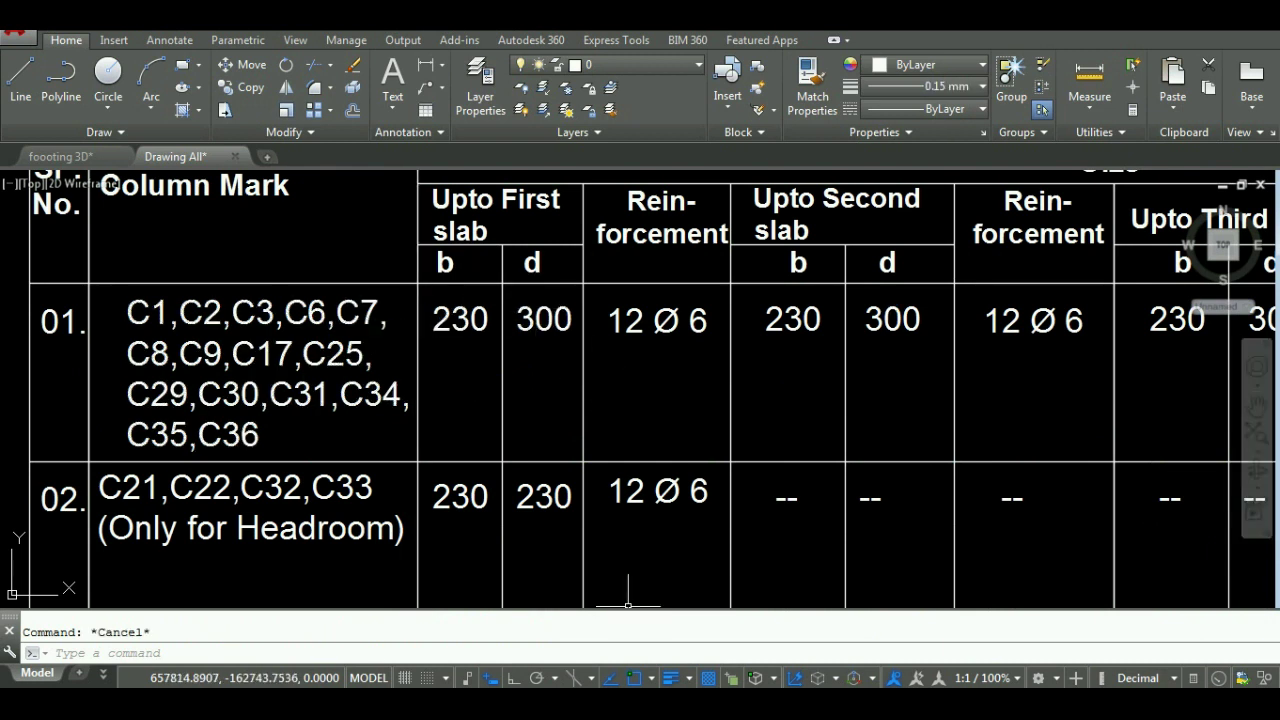
# Step: Check the projection dimension beside the column in the section of footing for C1
pyautogui.scroll(-3, 523, 400)
pyautogui.scroll(-2, 545, 412)
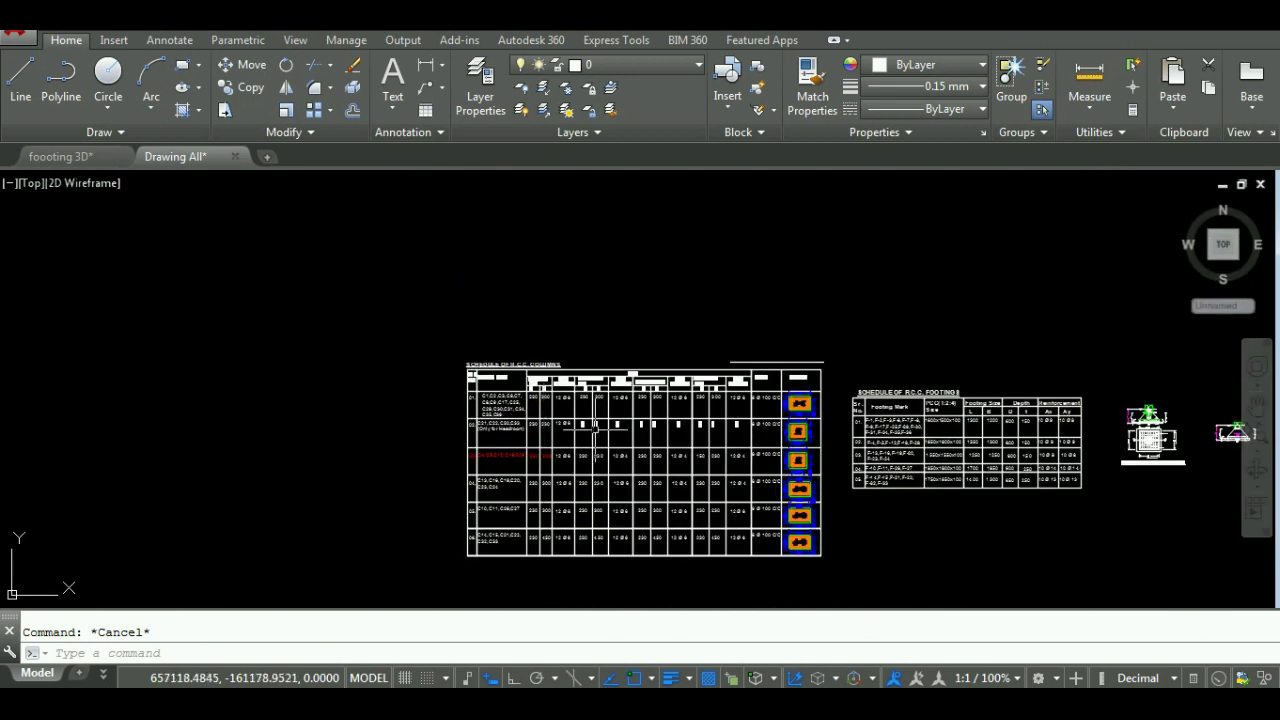
pyautogui.scroll(-1, 992, 438)
pyautogui.scroll(4, 1133, 443)
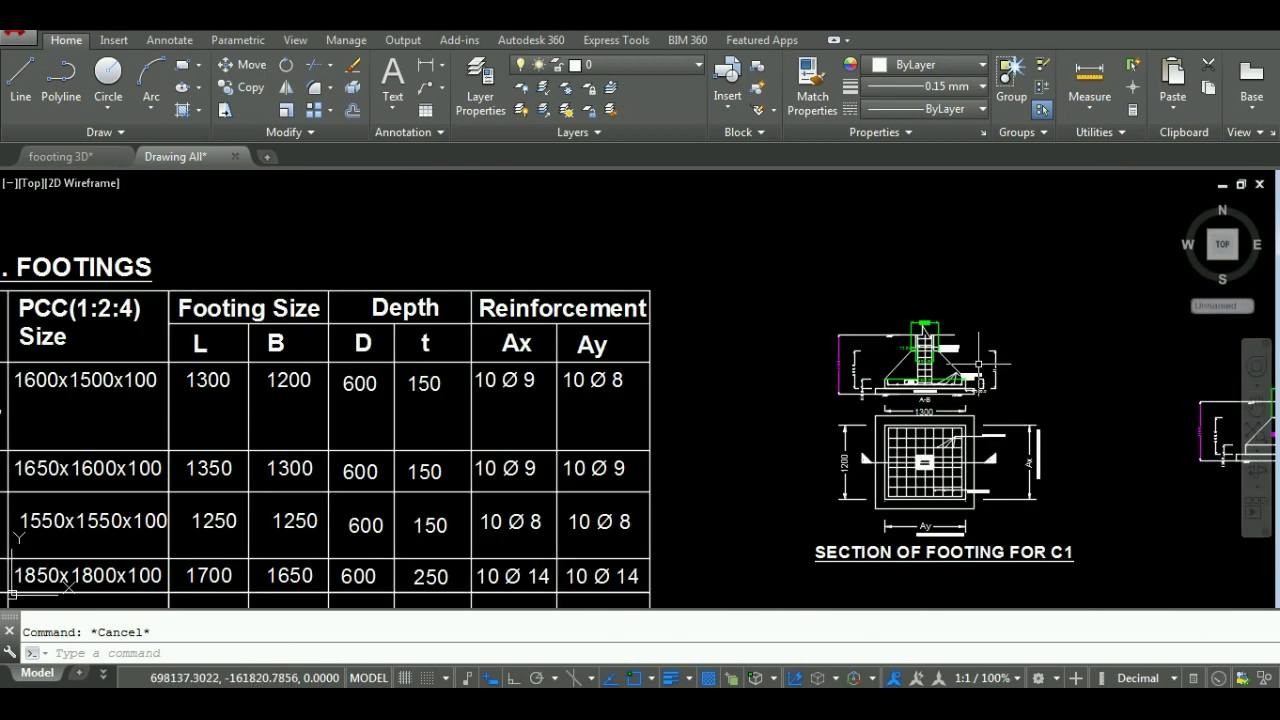
pyautogui.scroll(2, 982, 351)
pyautogui.scroll(2, 870, 413)
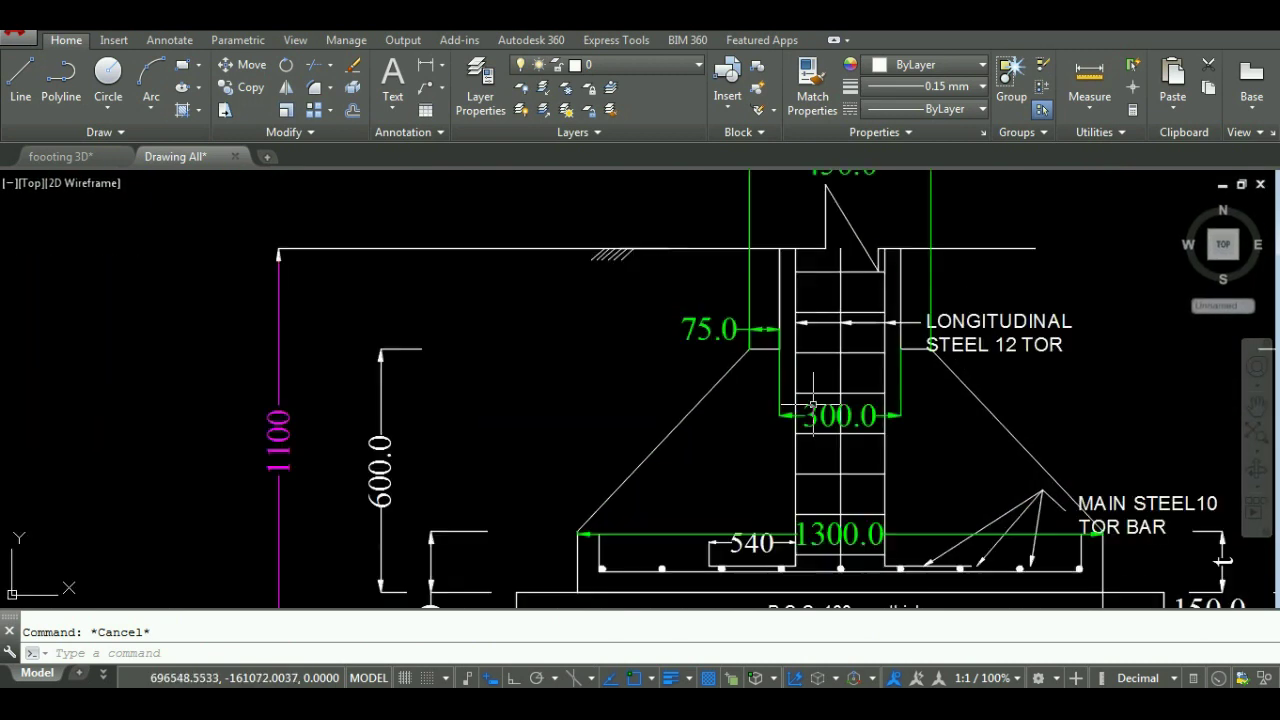
pyautogui.click(694, 326)
pyautogui.press('Escape')
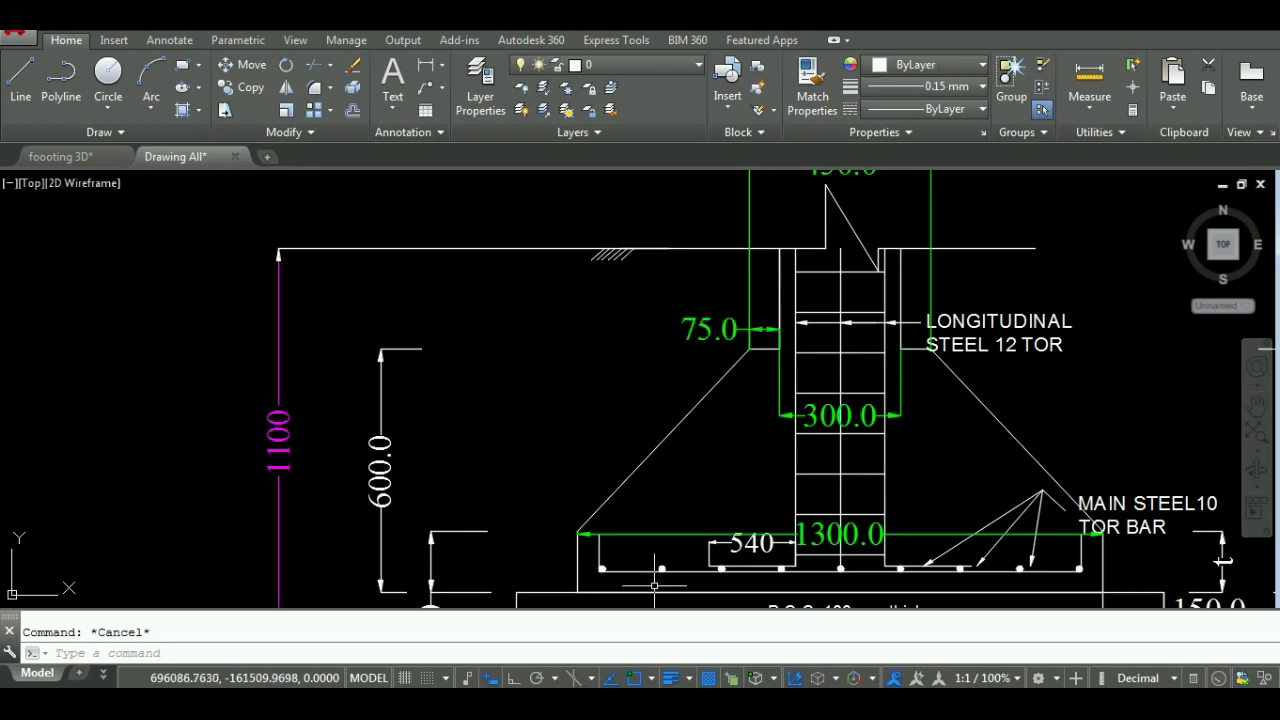
# Step: Switch to the Excel measurement sheet and review the column size, projections and size of top part in the prismoidal table
pyautogui.hotkey('alt', 'Tab')
pyautogui.click(835, 335)
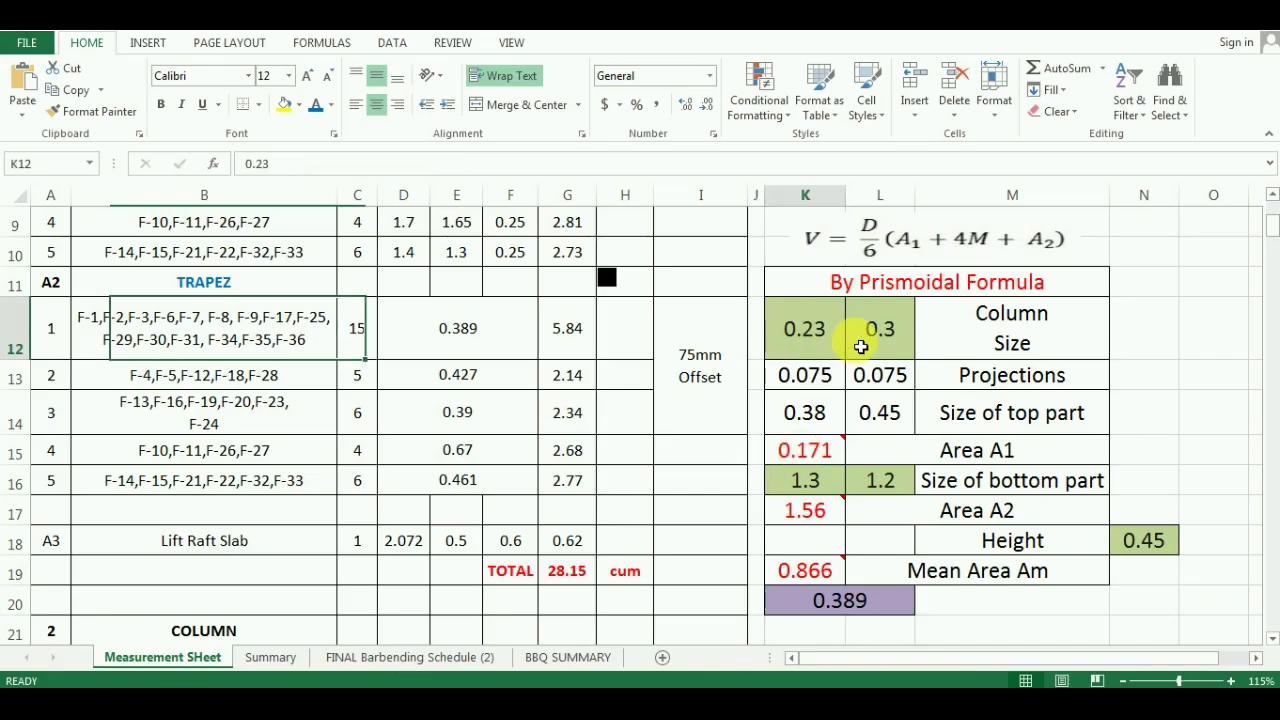
pyautogui.click(827, 385)
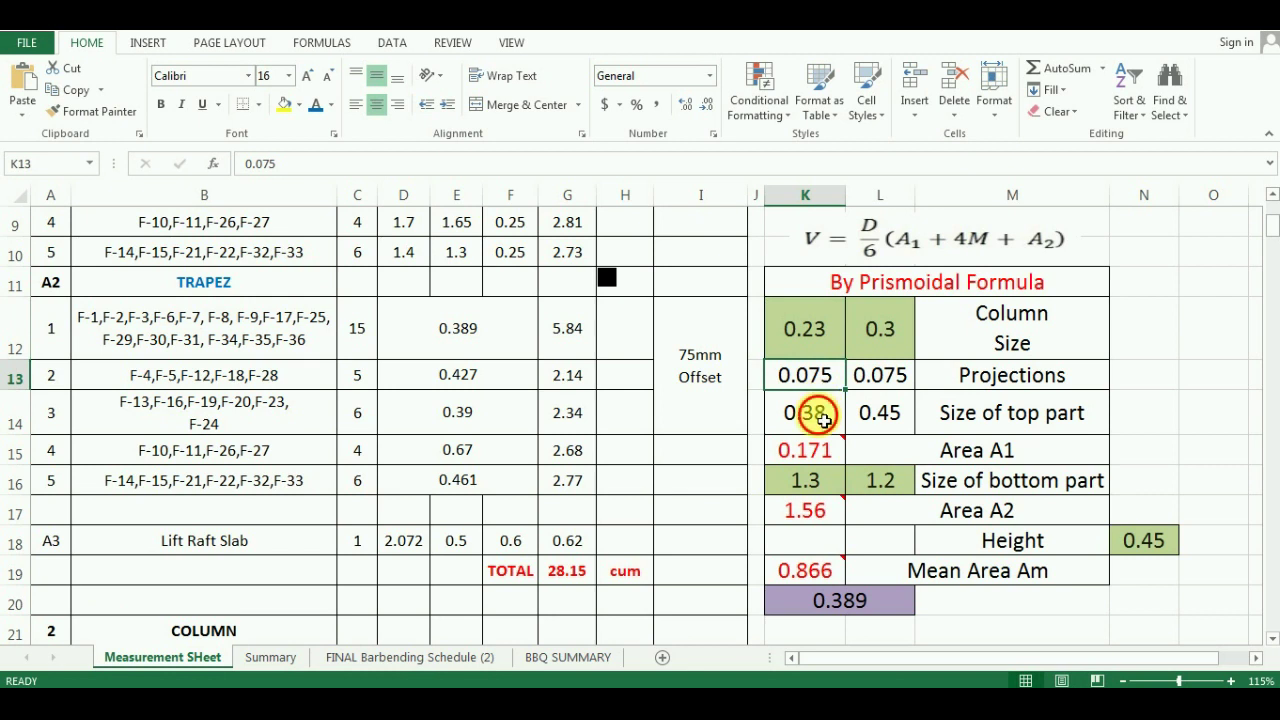
pyautogui.click(818, 415)
pyautogui.click(884, 417)
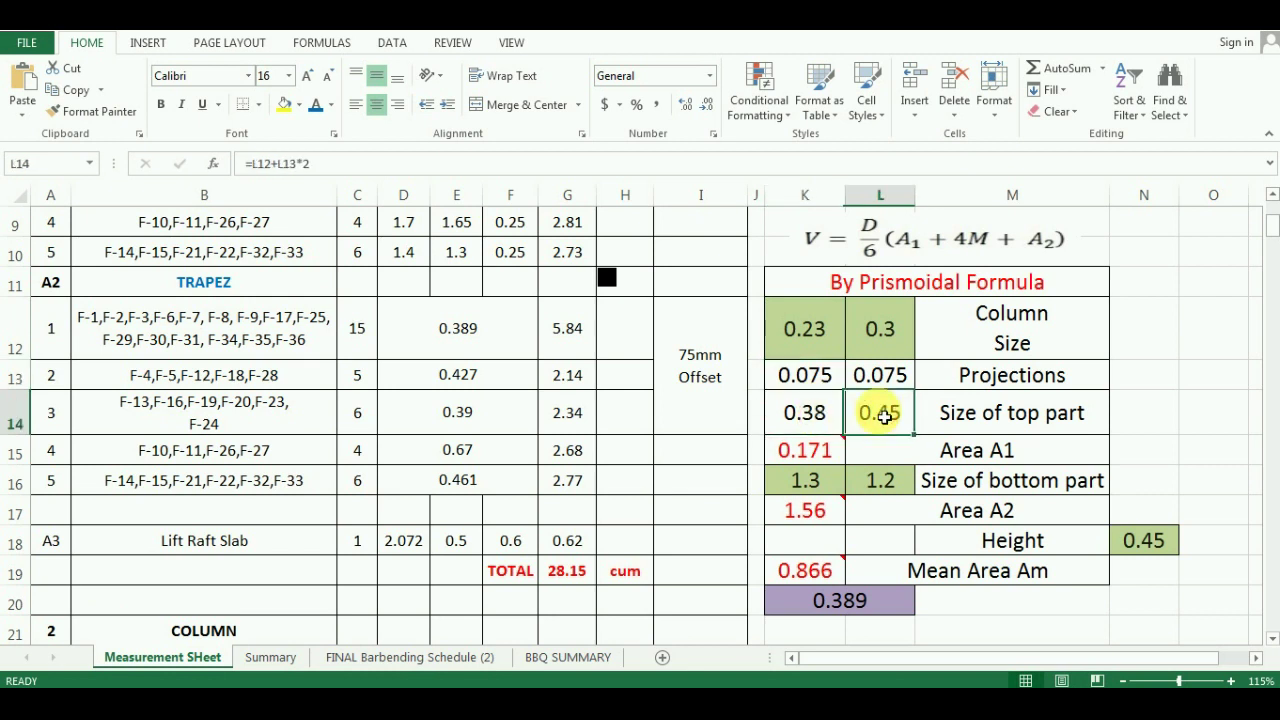
# Step: From the size of top part row, switch to the AutoCAD foooting 3D drawing and examine the trapezoidal footing shape's top part
pyautogui.click(971, 420)
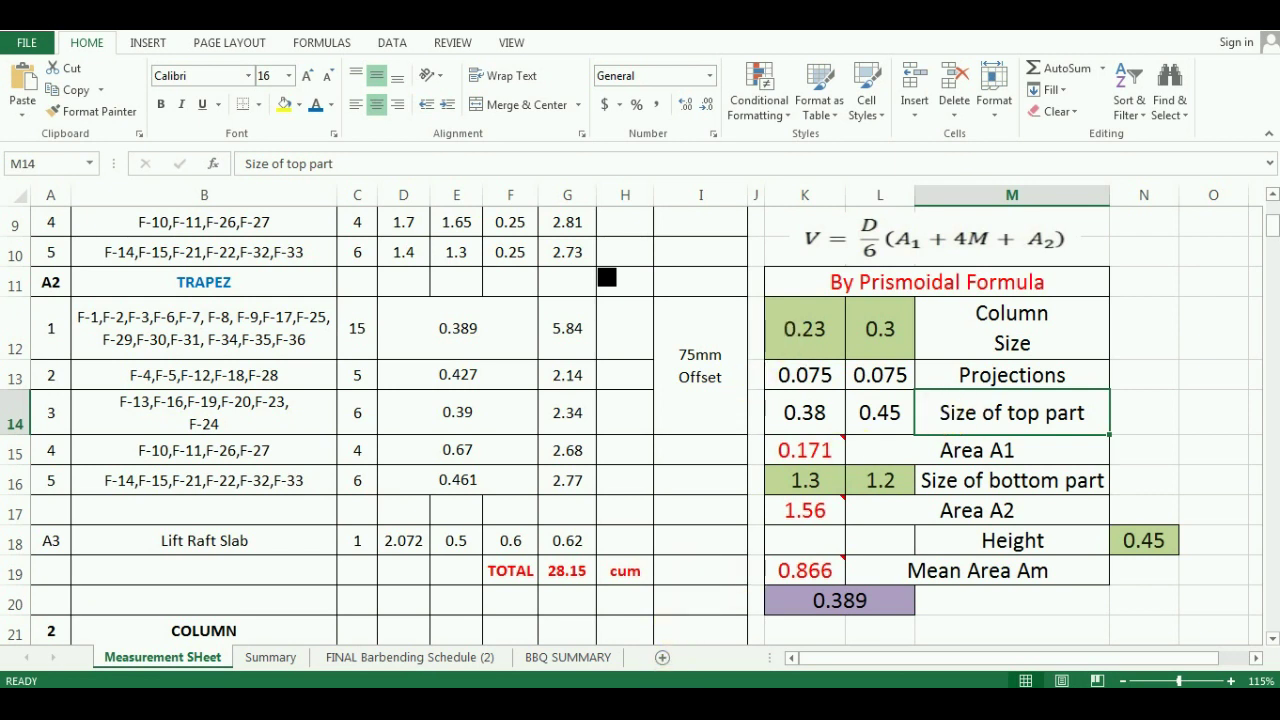
pyautogui.click(540, 634)
pyautogui.scroll(-2, 595, 218)
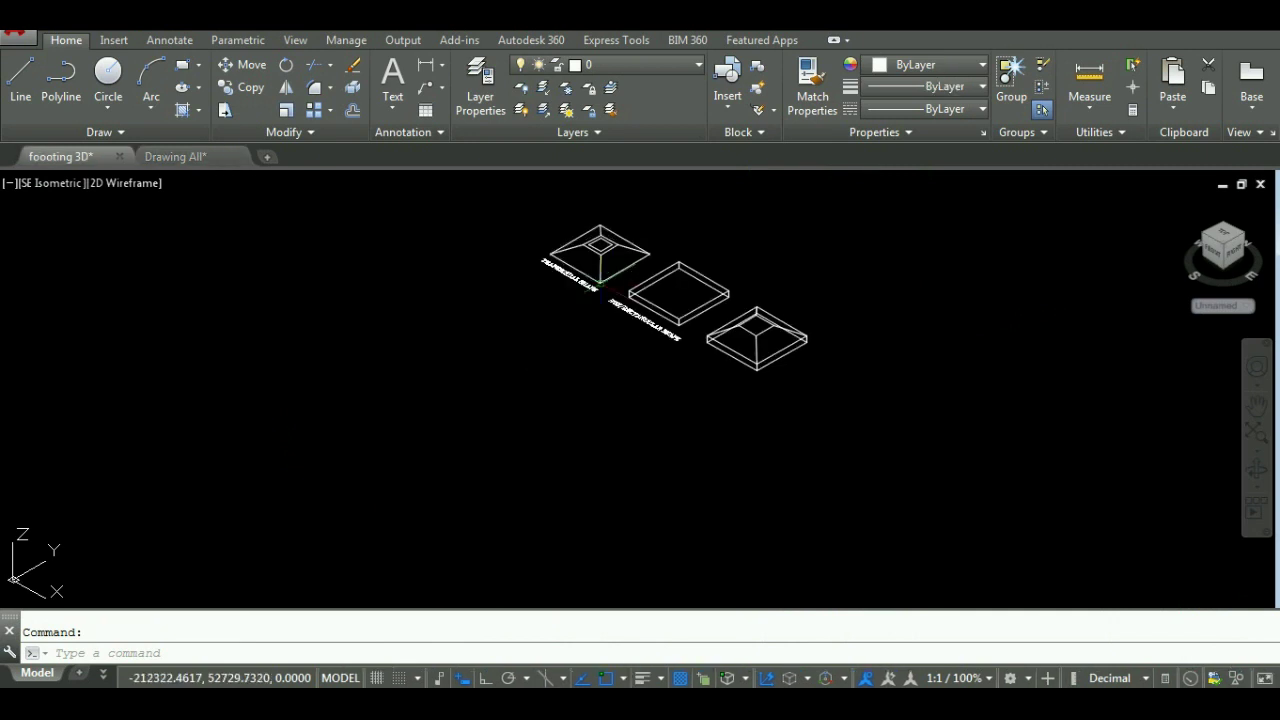
pyautogui.scroll(3, 595, 218)
pyautogui.scroll(2, 595, 237)
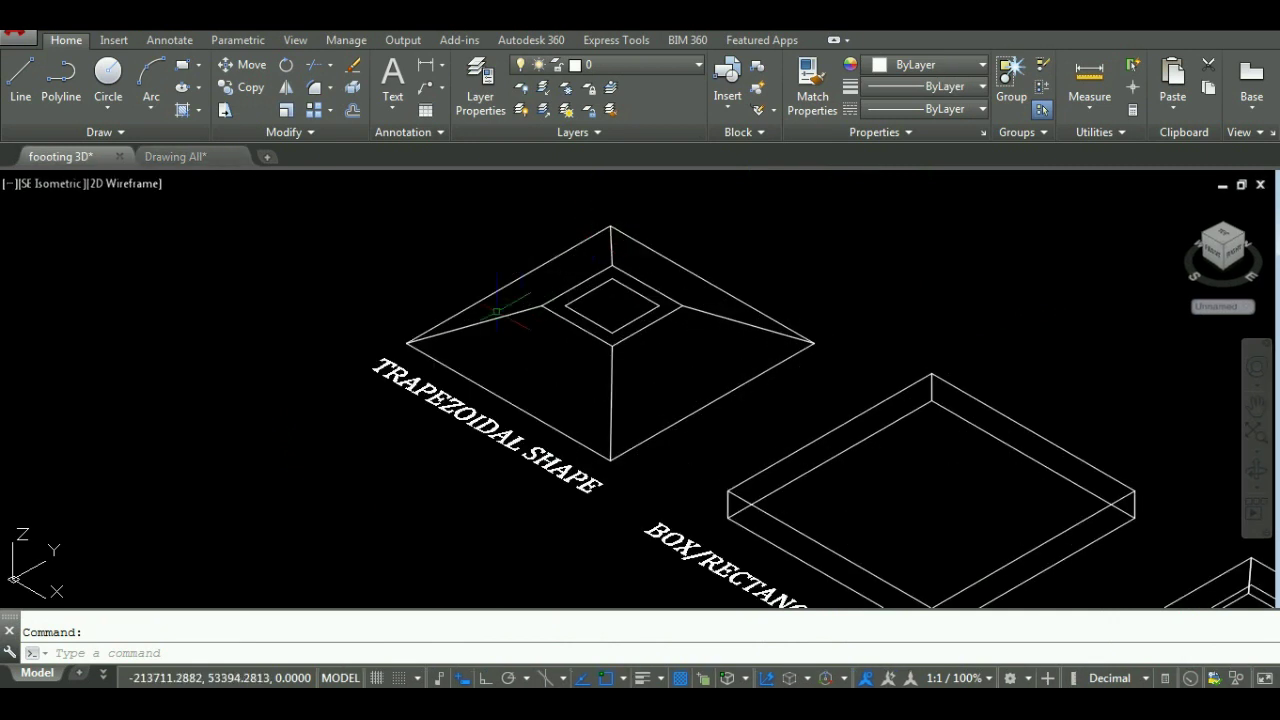
pyautogui.scroll(-2, 608, 316)
pyautogui.scroll(1, 672, 350)
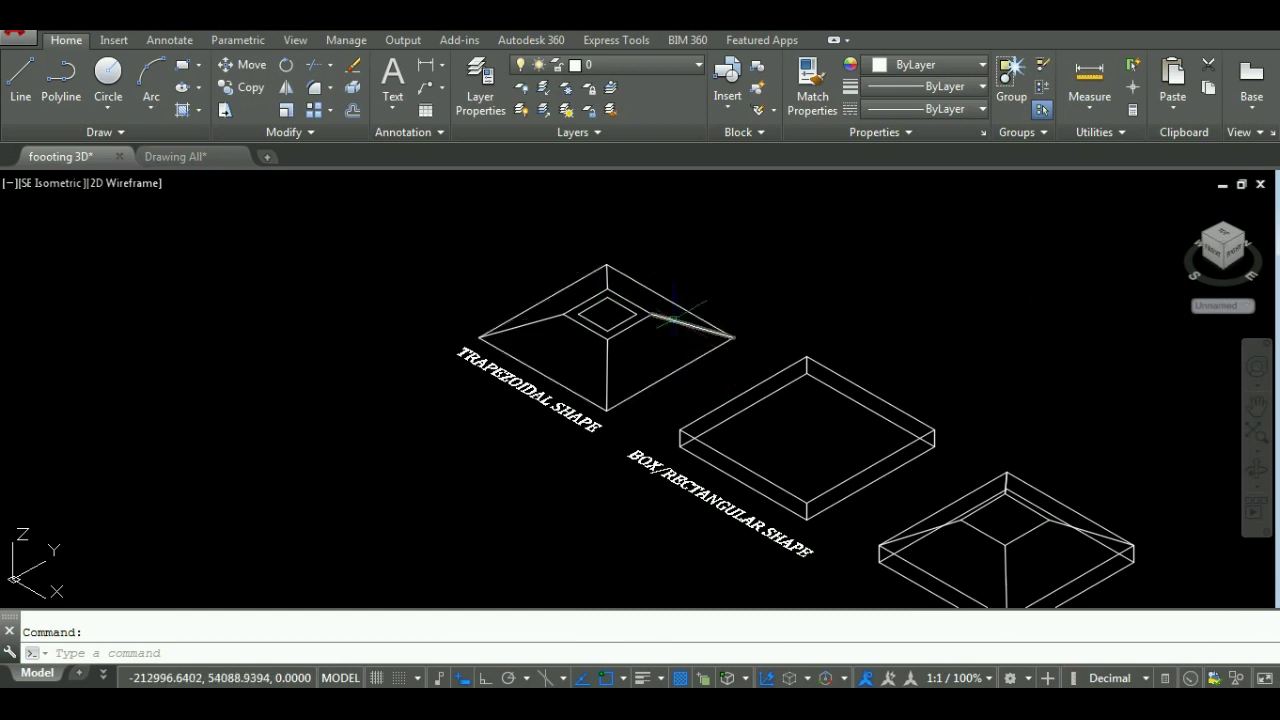
pyautogui.scroll(1, 672, 305)
pyautogui.scroll(-1, 662, 305)
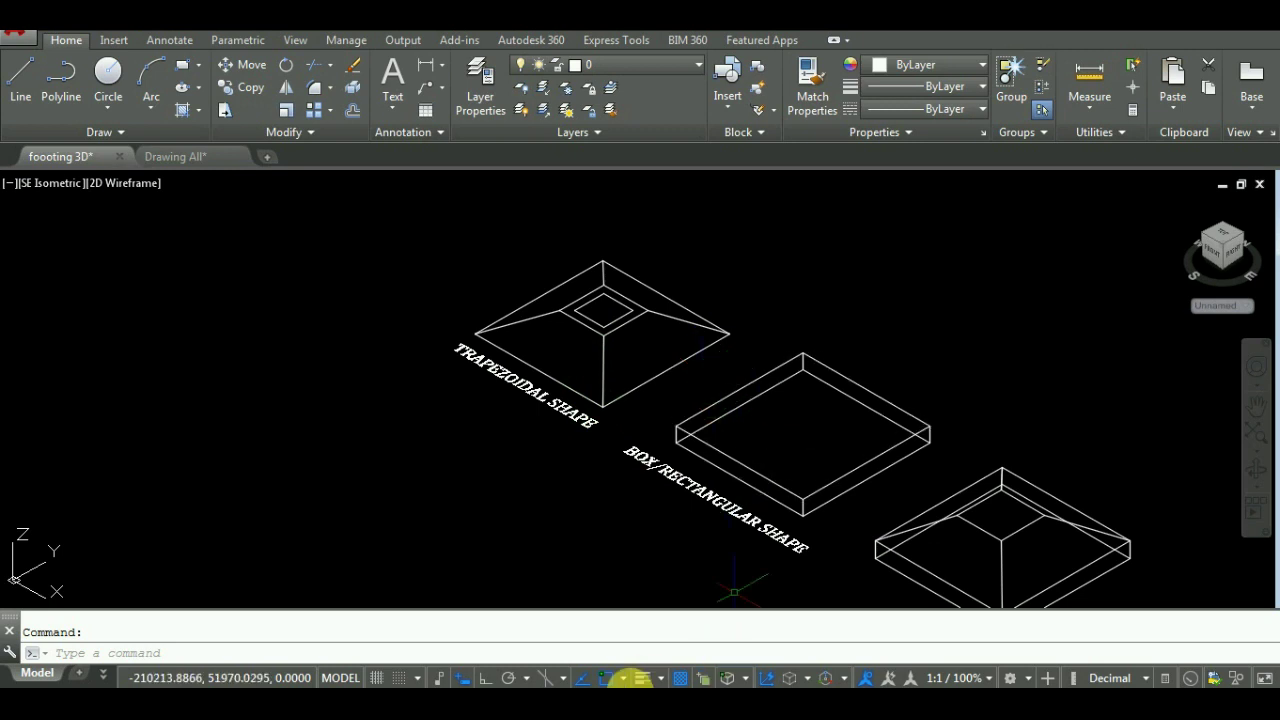
# Step: Return to the Excel measurement sheet and inspect the Area A1 note and formula in the prismoidal table
pyautogui.hotkey('alt', 'Tab')
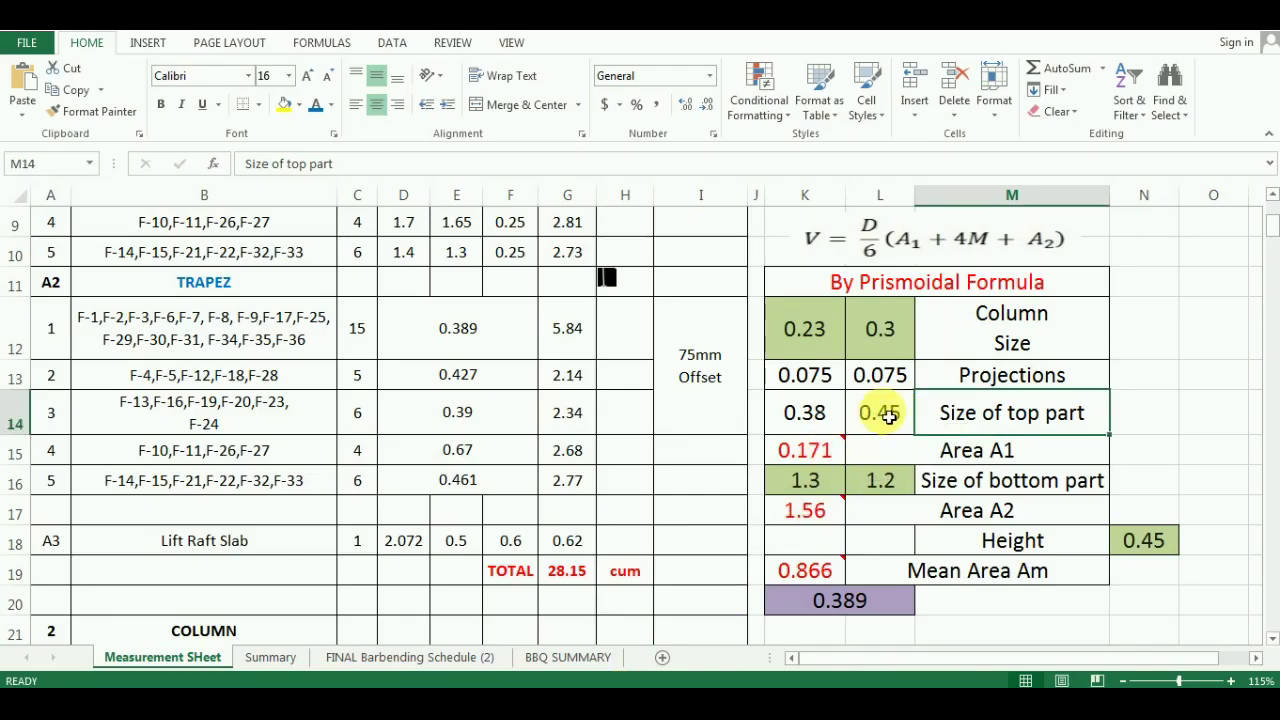
pyautogui.moveTo(842, 453)
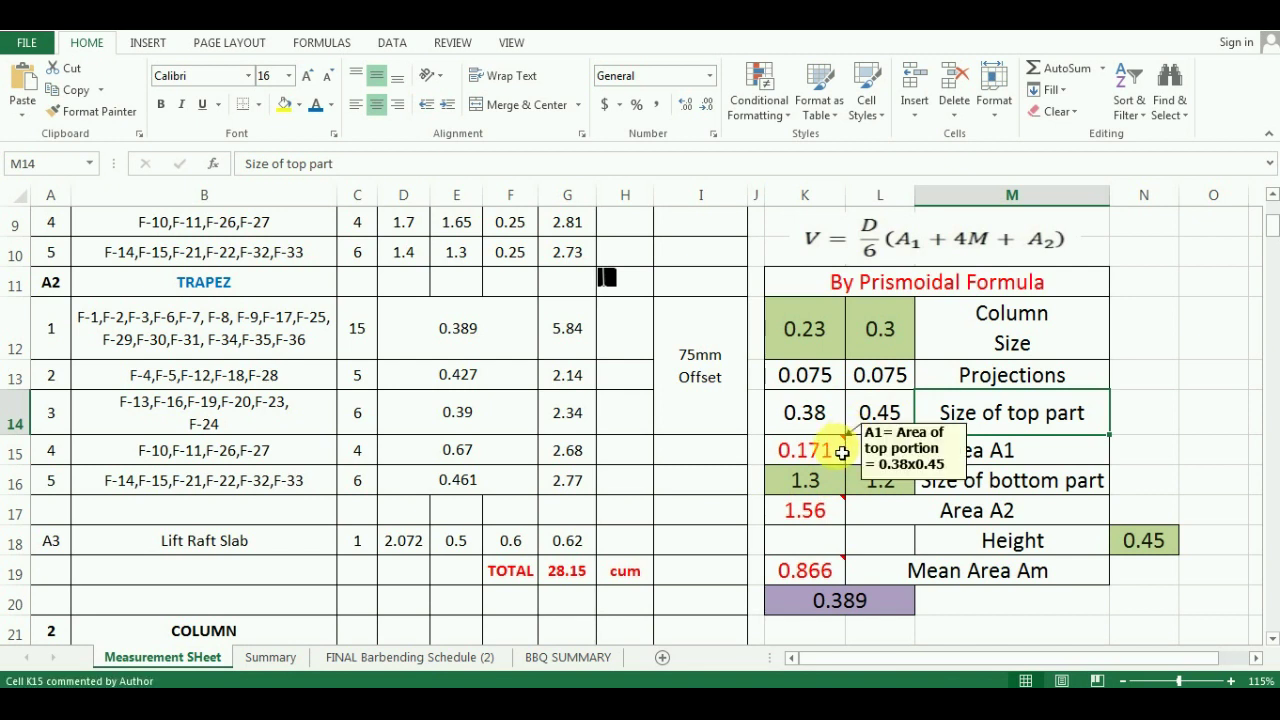
pyautogui.click(842, 453)
pyautogui.doubleClick(842, 453)
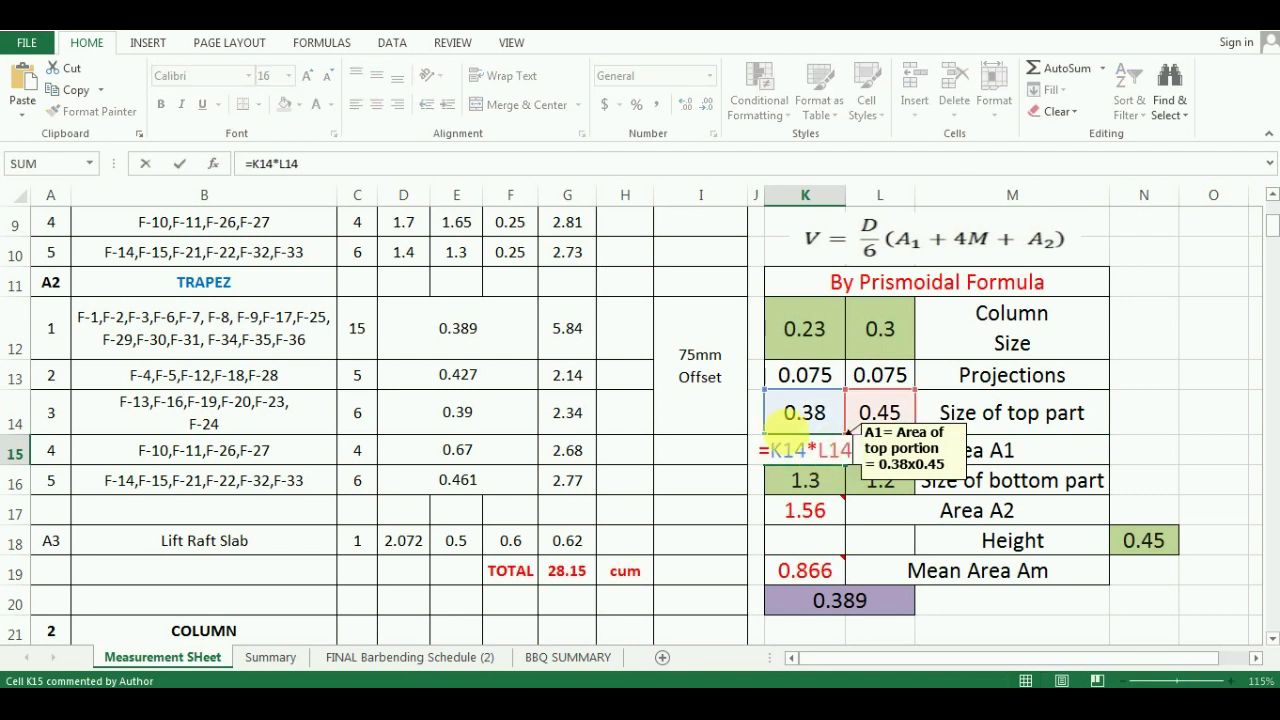
pyautogui.press('Escape')
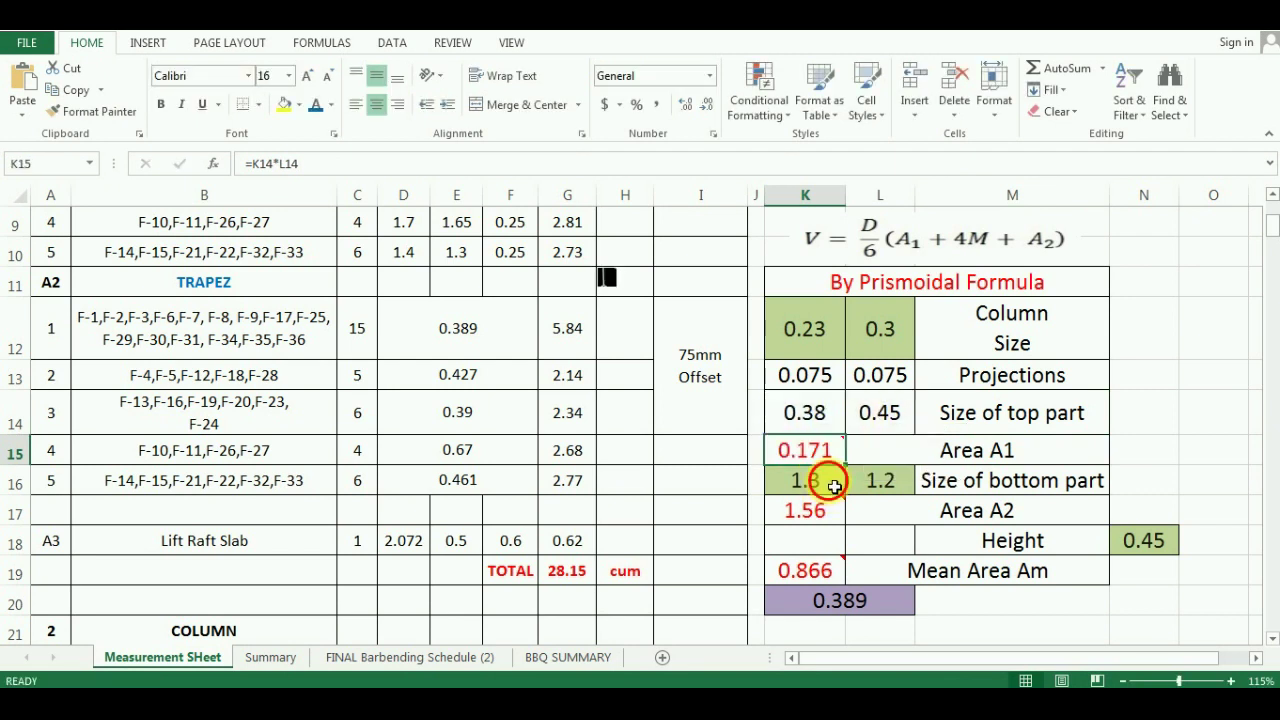
# Step: Review the size of bottom part, and check it against the first row's L and B in the AutoCAD footing schedule
pyautogui.click(834, 486)
pyautogui.click(874, 482)
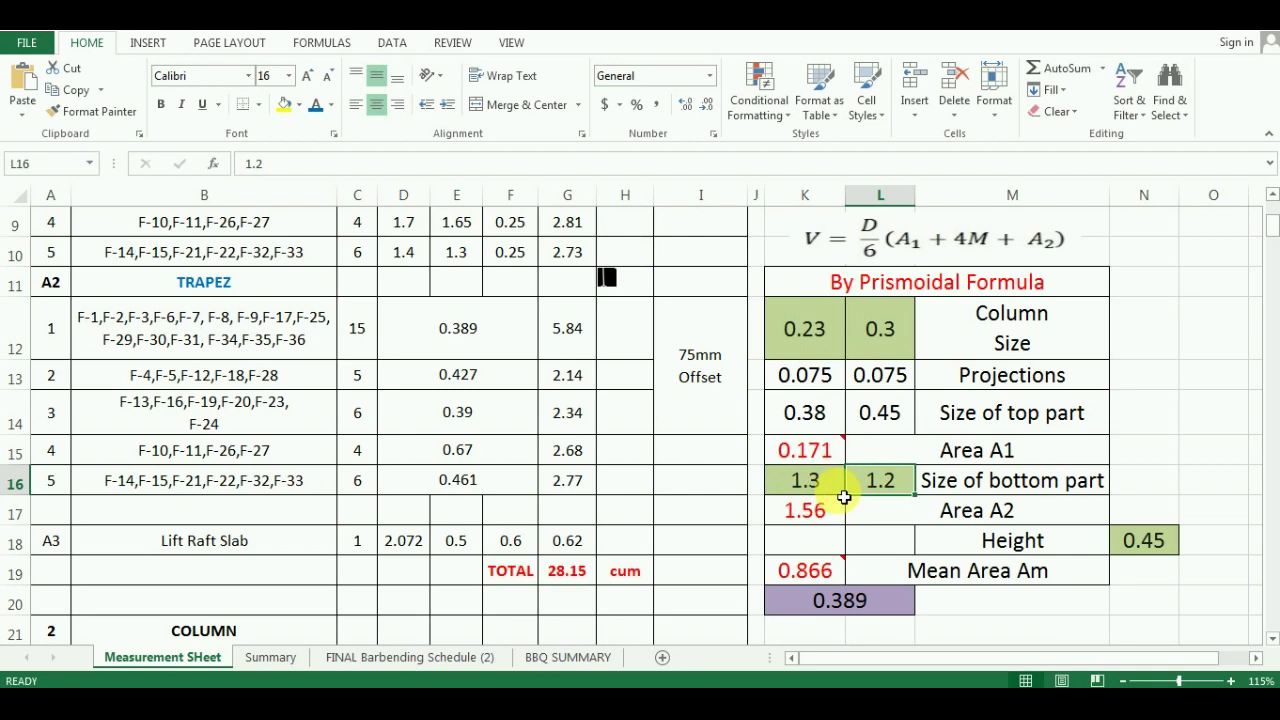
pyautogui.moveTo(660, 684)
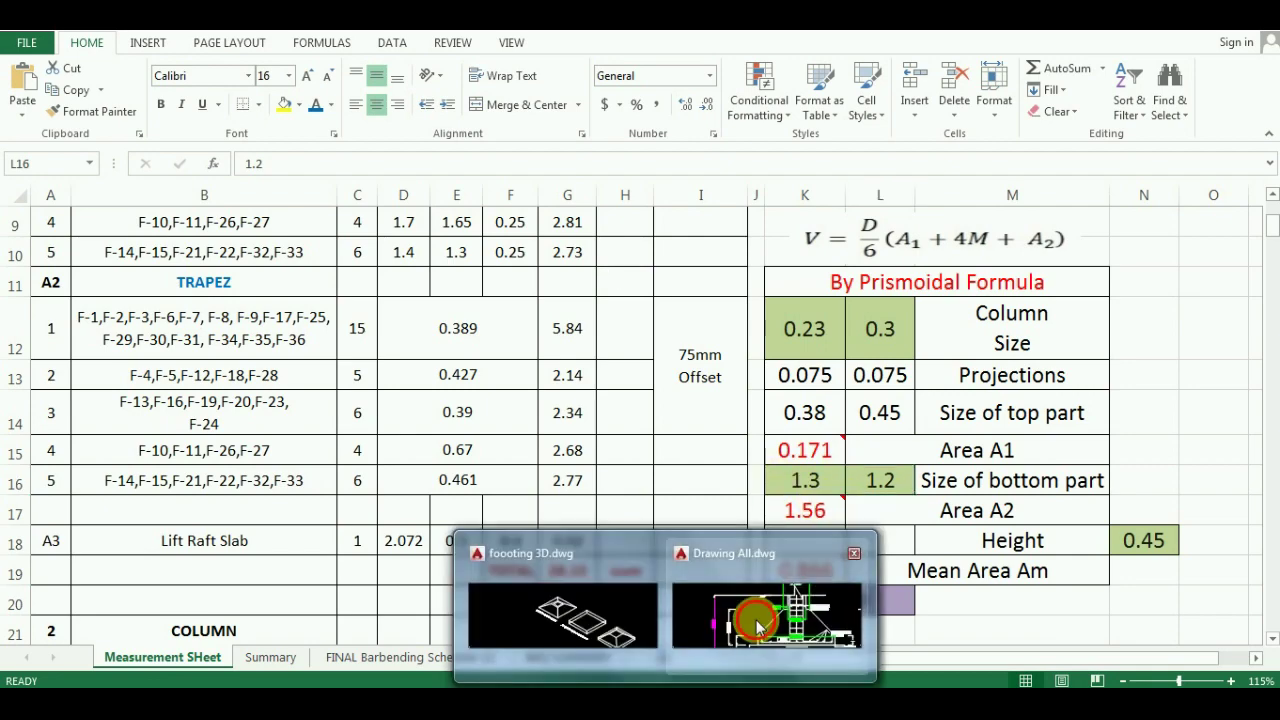
pyautogui.click(757, 625)
pyautogui.scroll(-6, 615, 480)
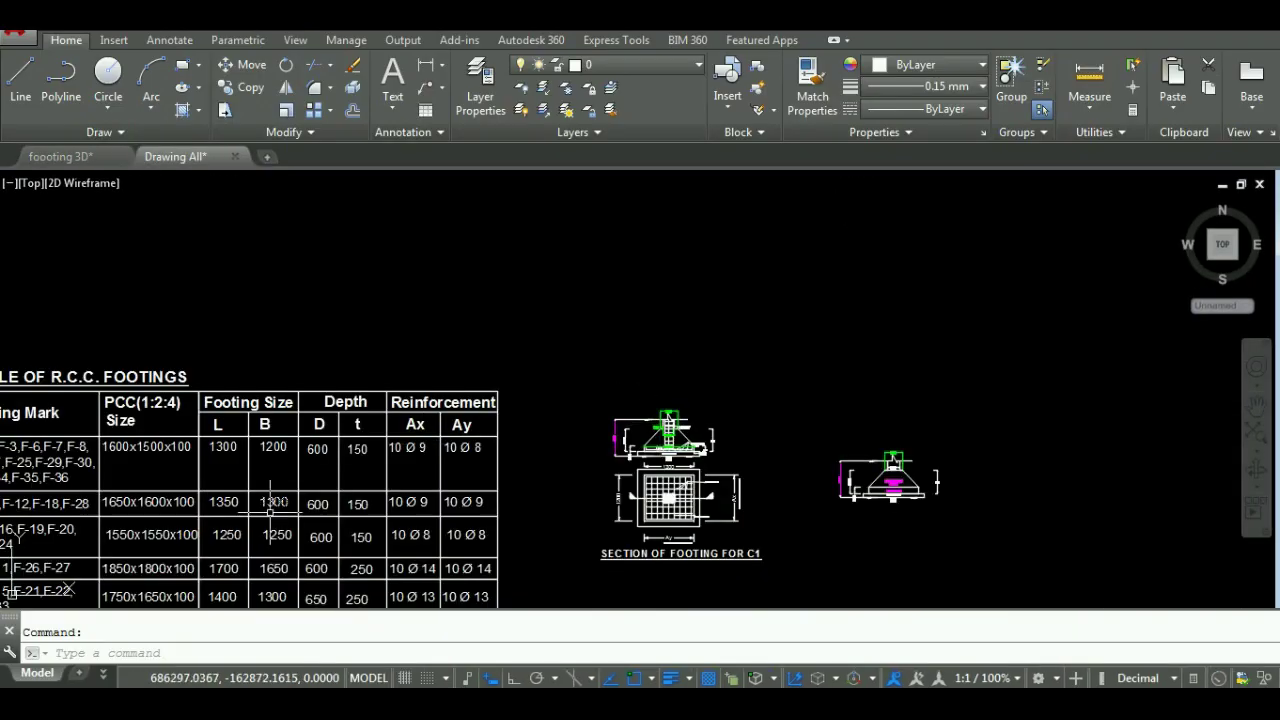
pyautogui.scroll(4, 212, 468)
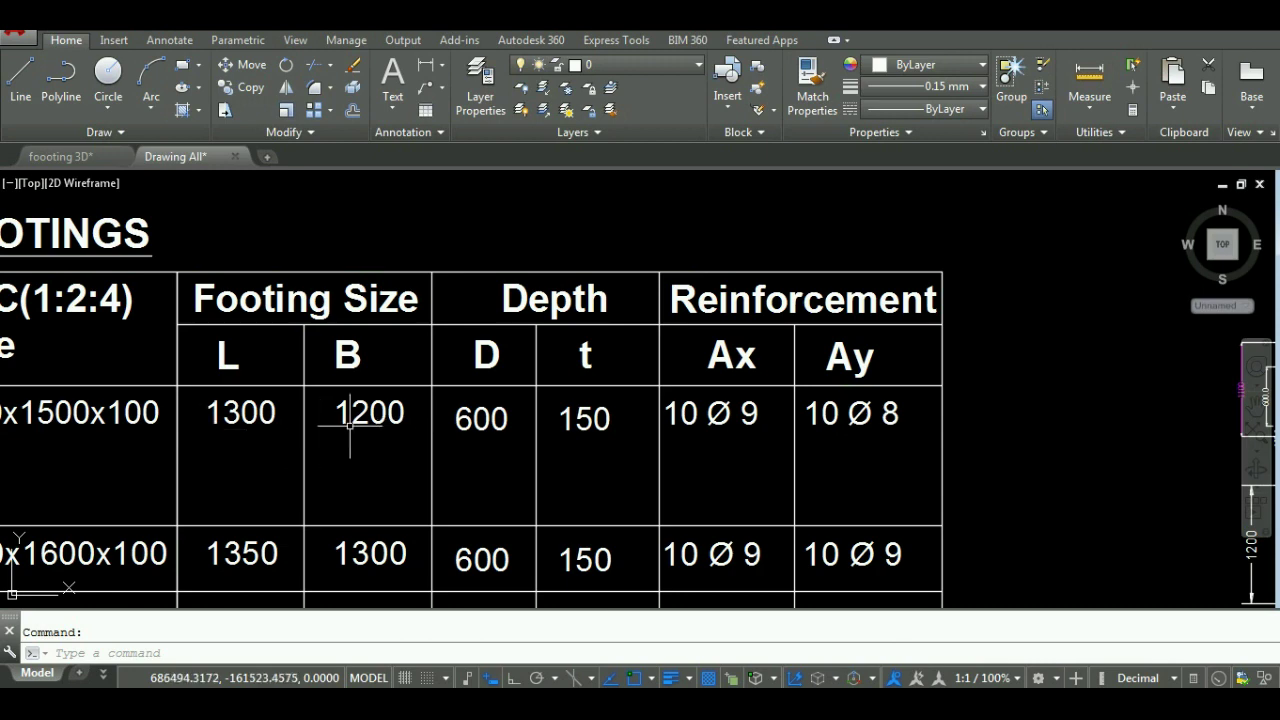
# Step: Return to the Excel measurement sheet and inspect the Area A2 note and the Mean Area Am note and formula
pyautogui.click(575, 688)
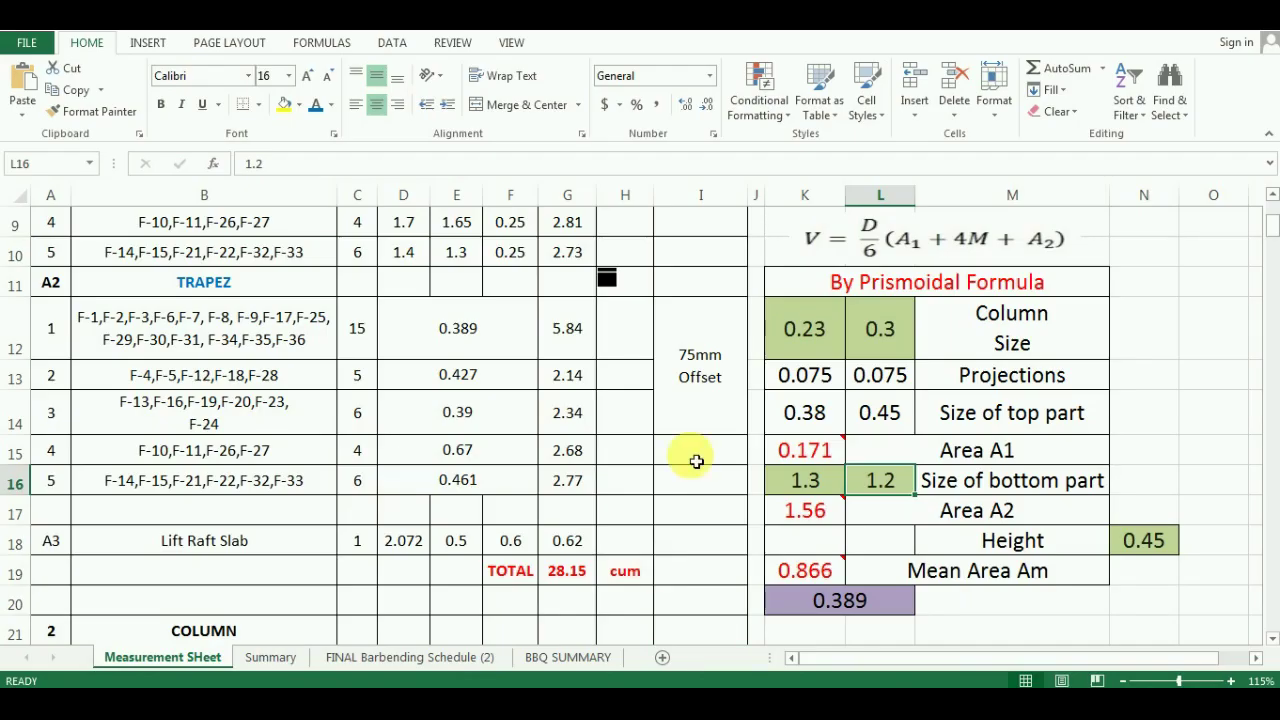
pyautogui.moveTo(842, 518)
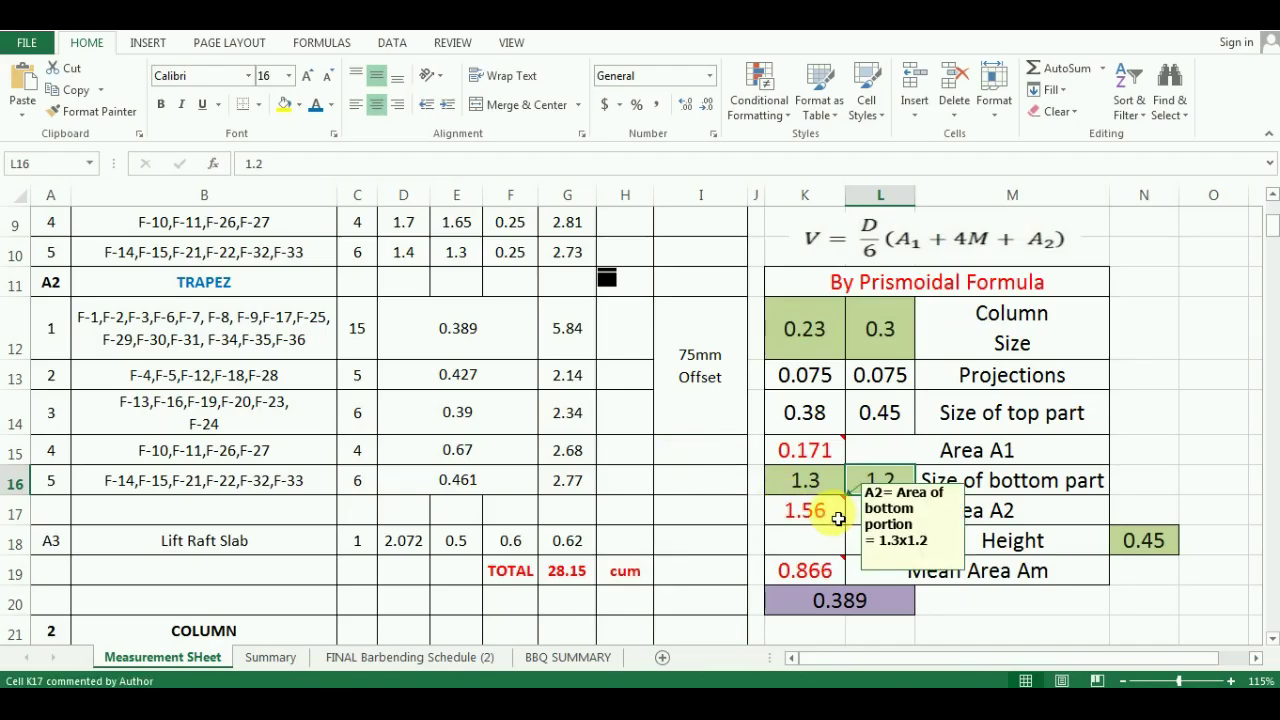
pyautogui.moveTo(843, 581)
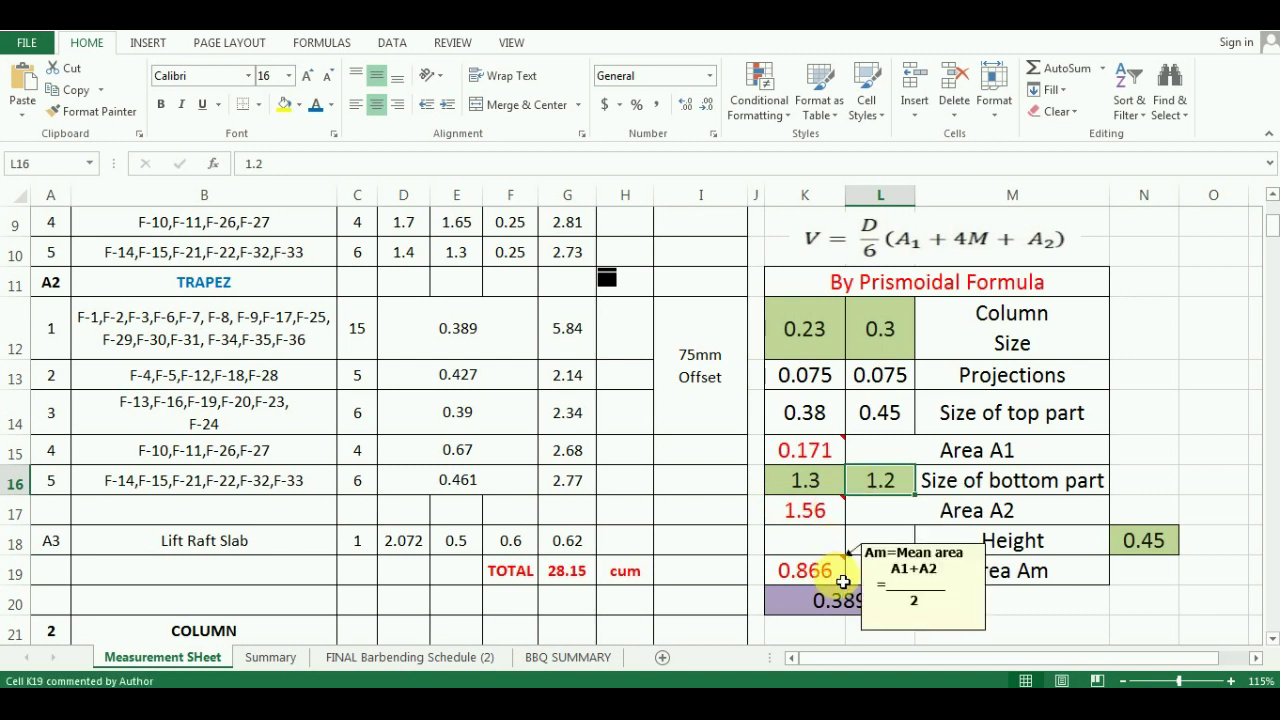
pyautogui.click(843, 581)
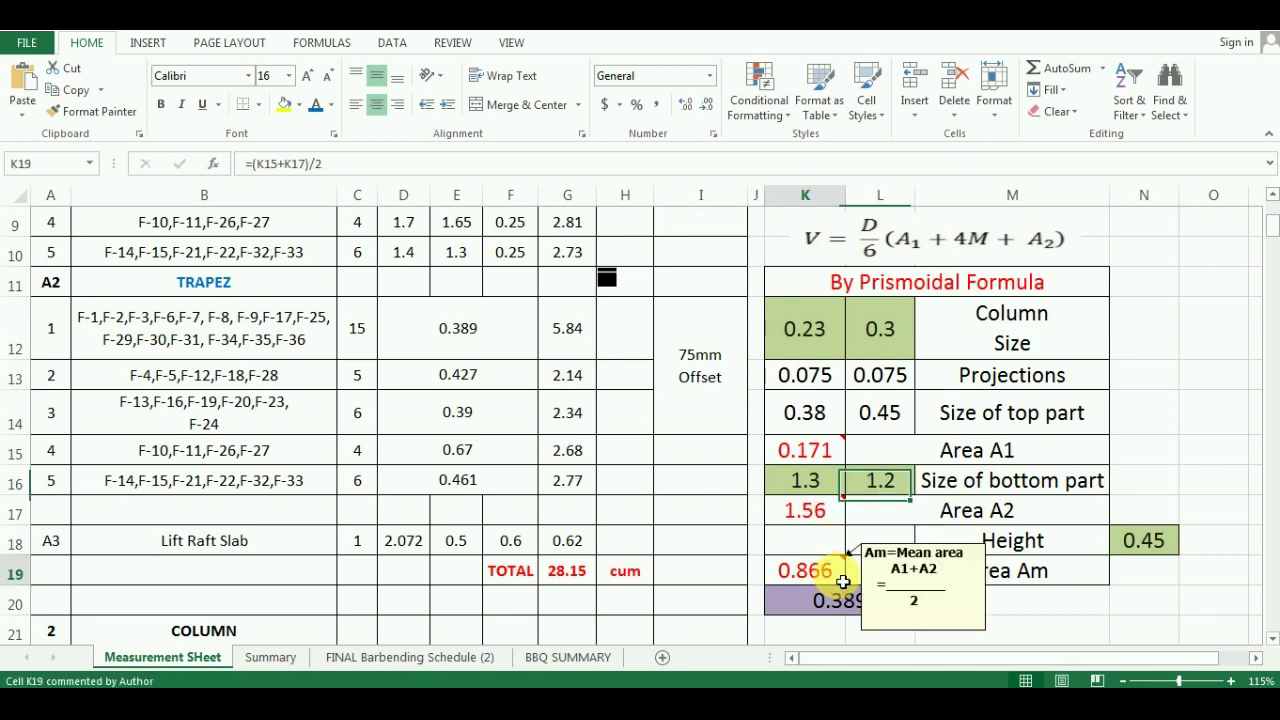
pyautogui.moveTo(835, 582)
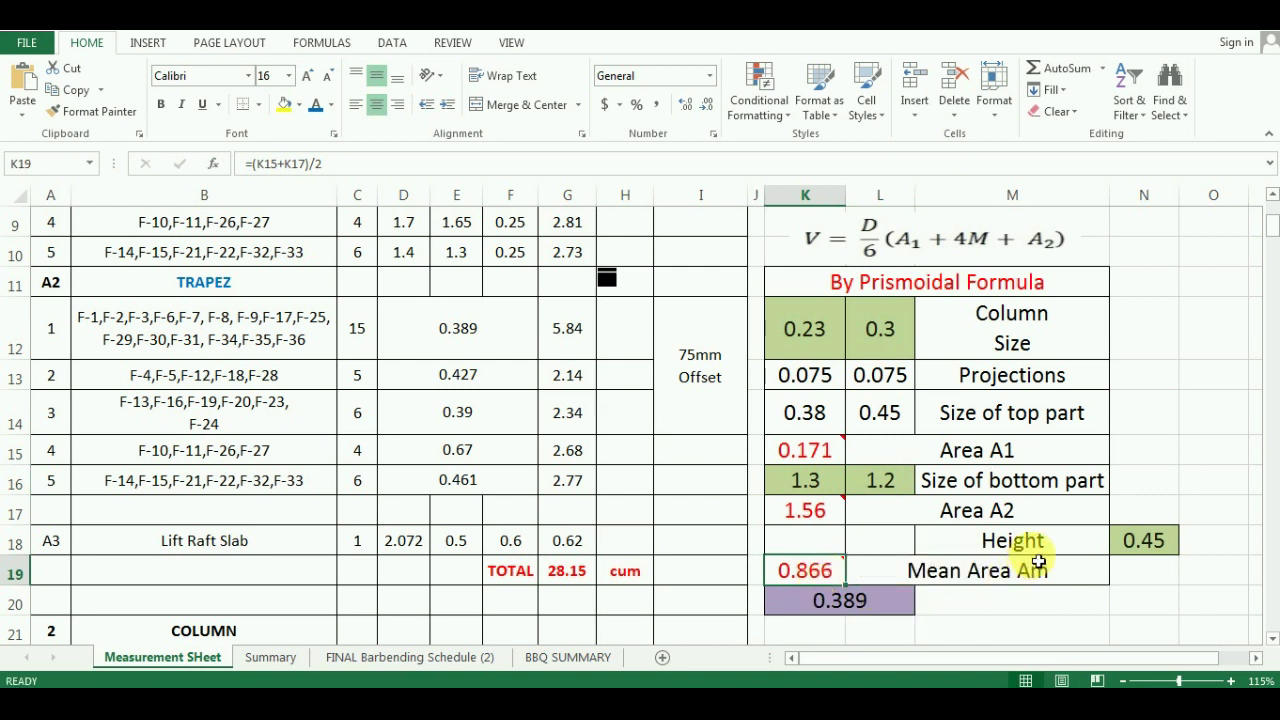
# Step: Review the Height value and match the terms of the prismoidal volume formula with the table's height and mean area
pyautogui.click(1106, 540)
pyautogui.click(1155, 542)
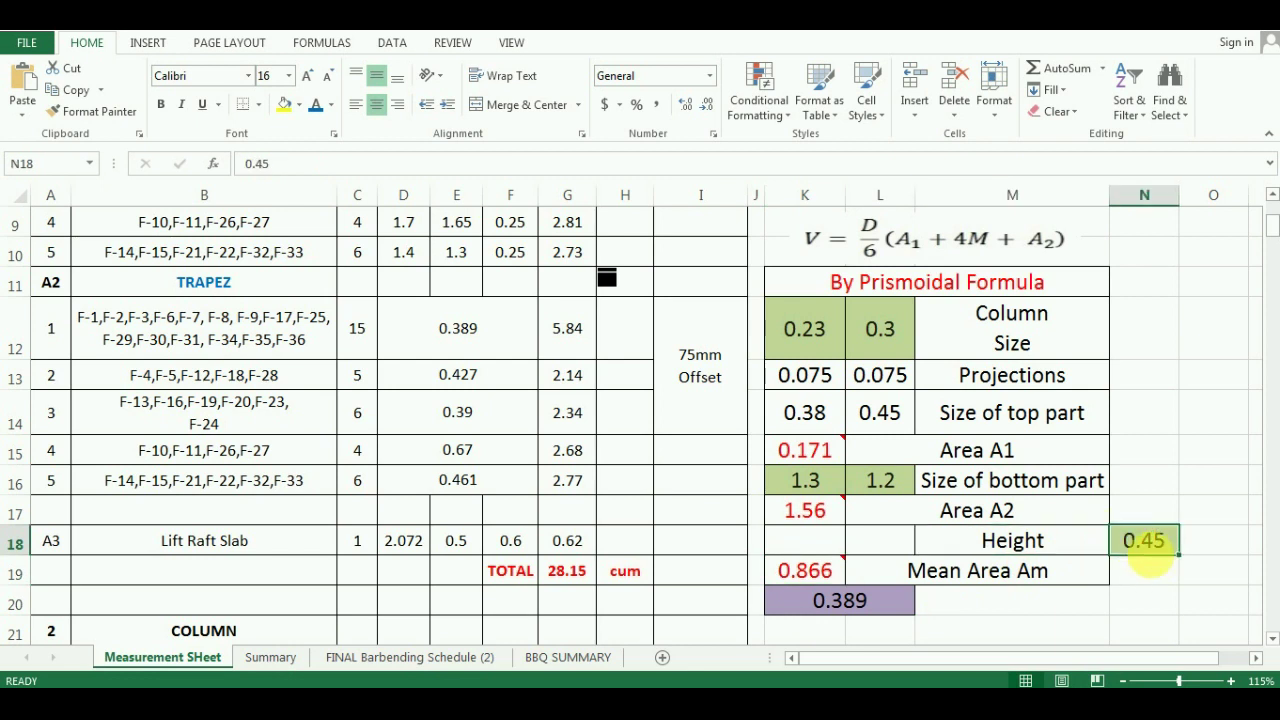
pyautogui.click(990, 541)
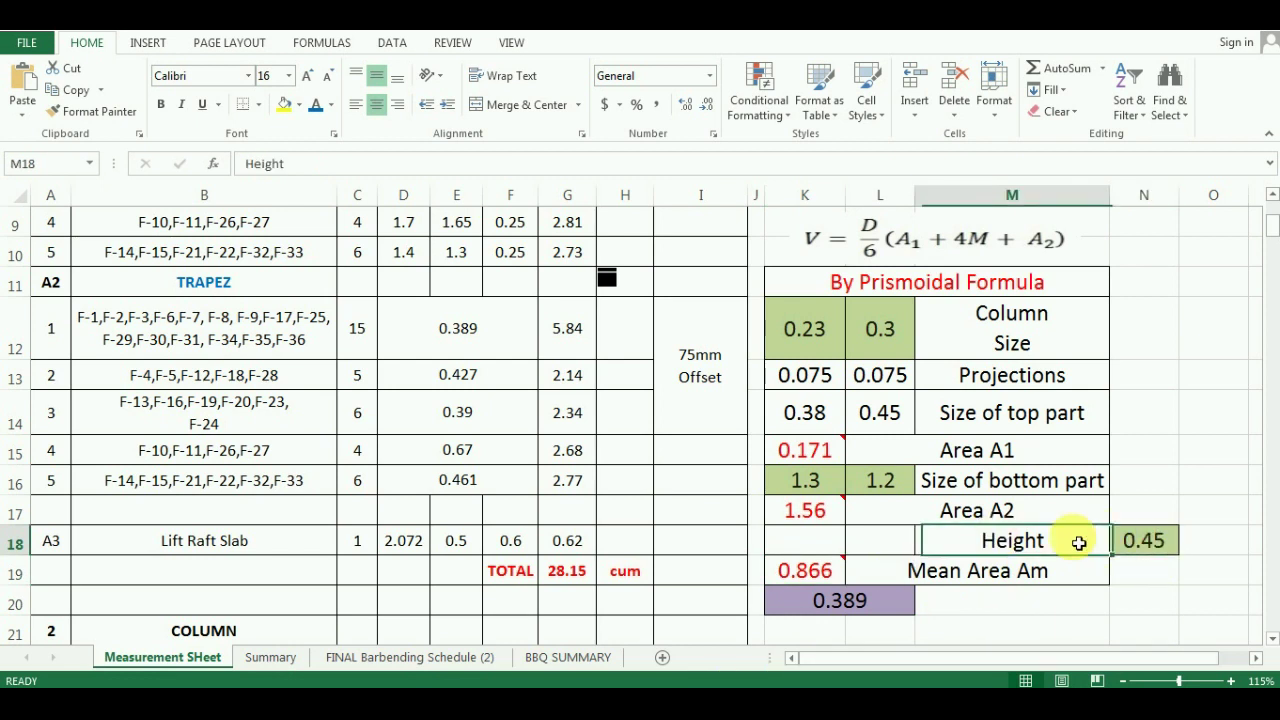
pyautogui.click(1158, 539)
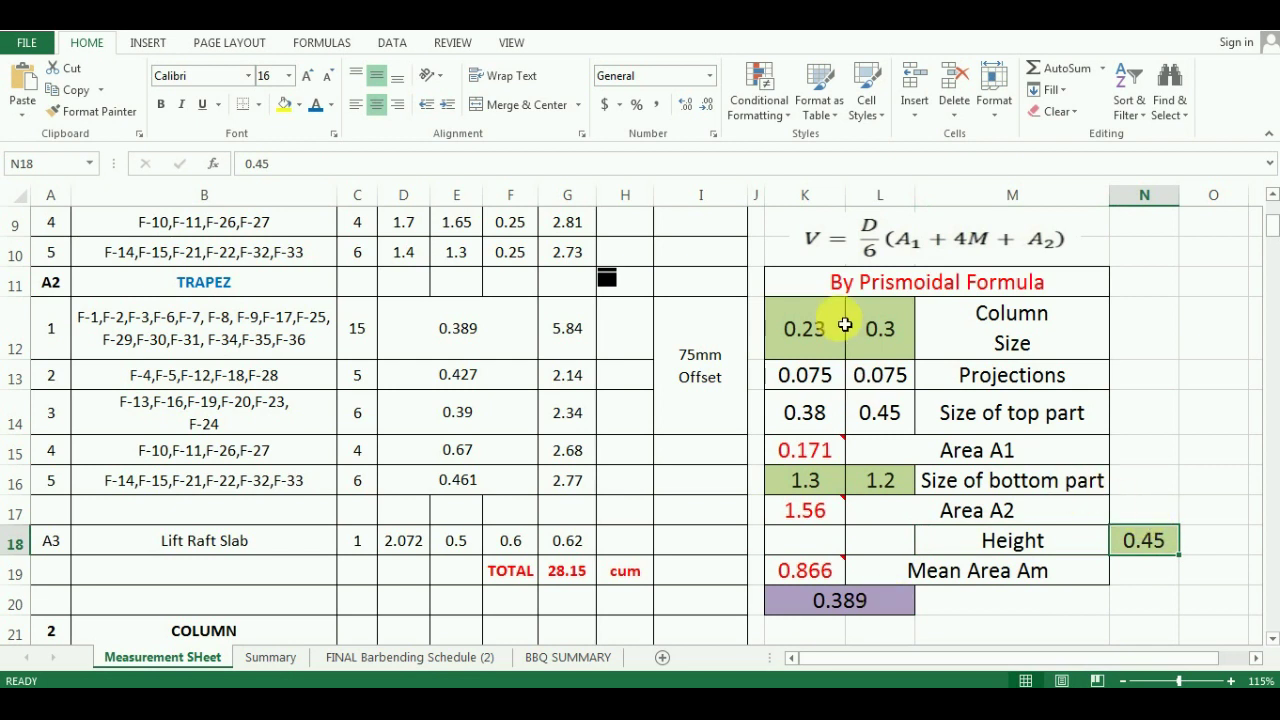
pyautogui.click(900, 240)
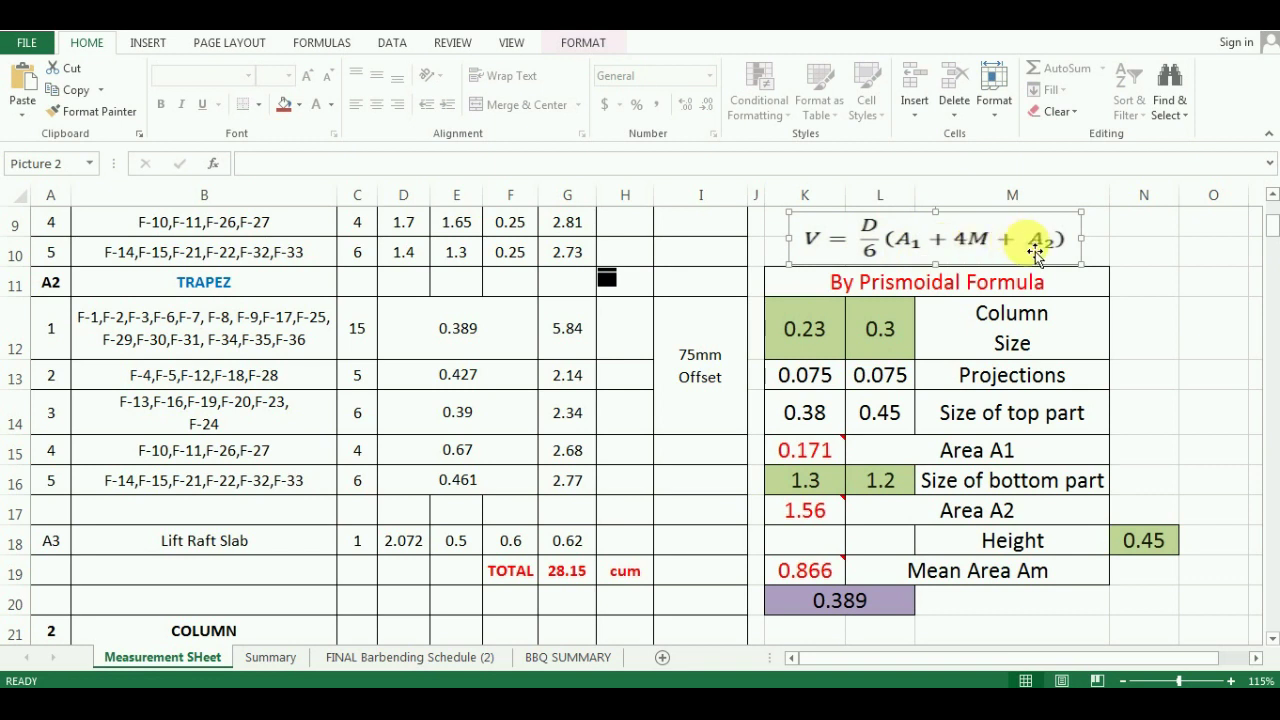
pyautogui.click(1008, 582)
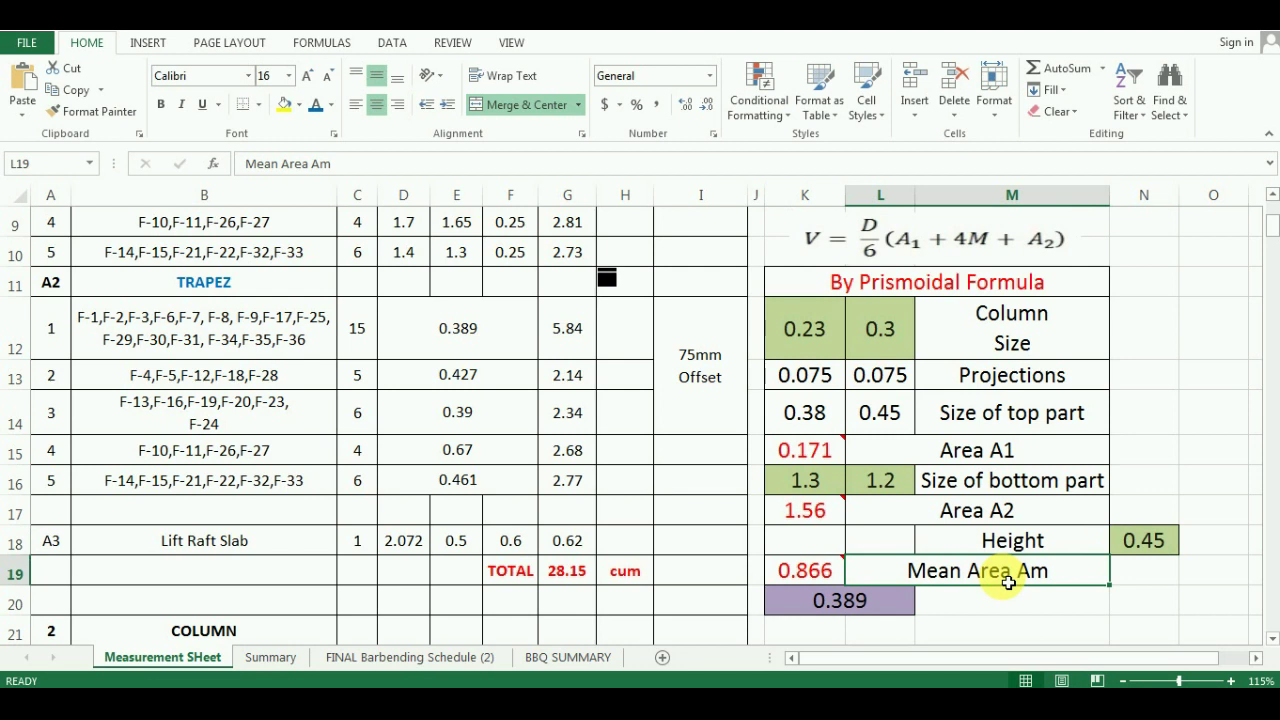
# Step: Inspect the volume formula in K20 and trace its references to the height, Area A1, Area A2 and mean area
pyautogui.click(890, 600)
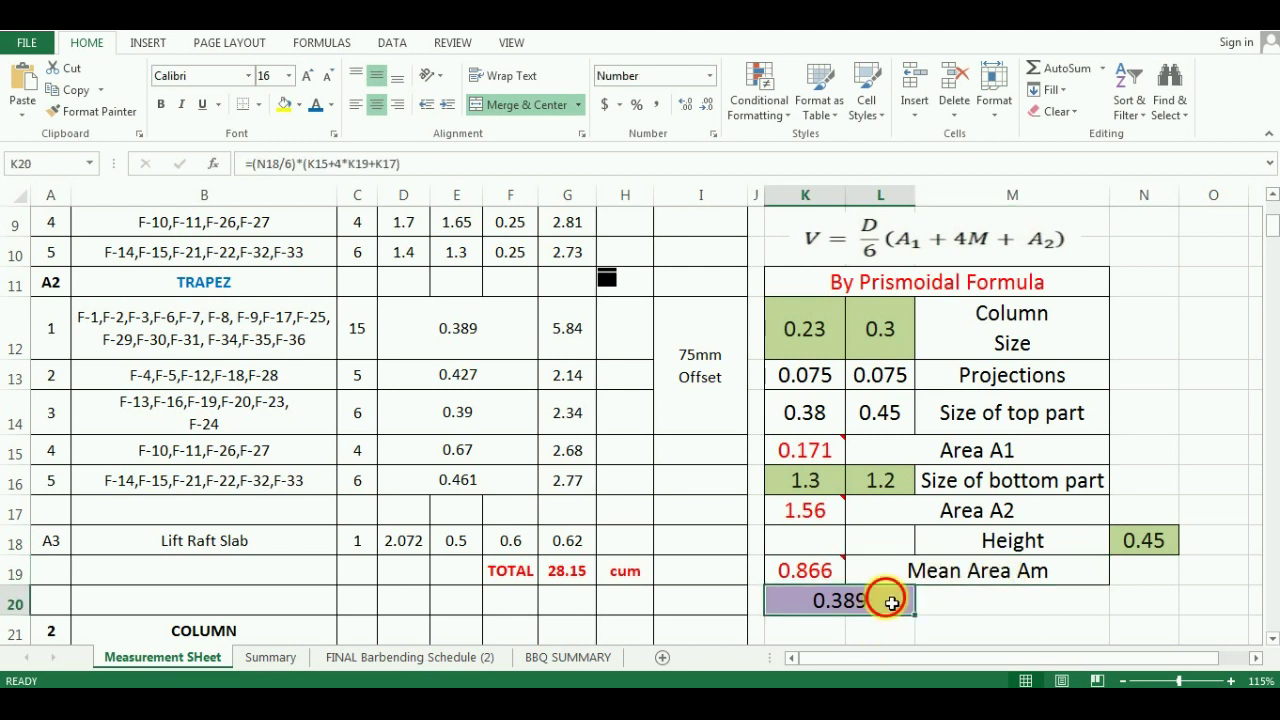
pyautogui.doubleClick(890, 600)
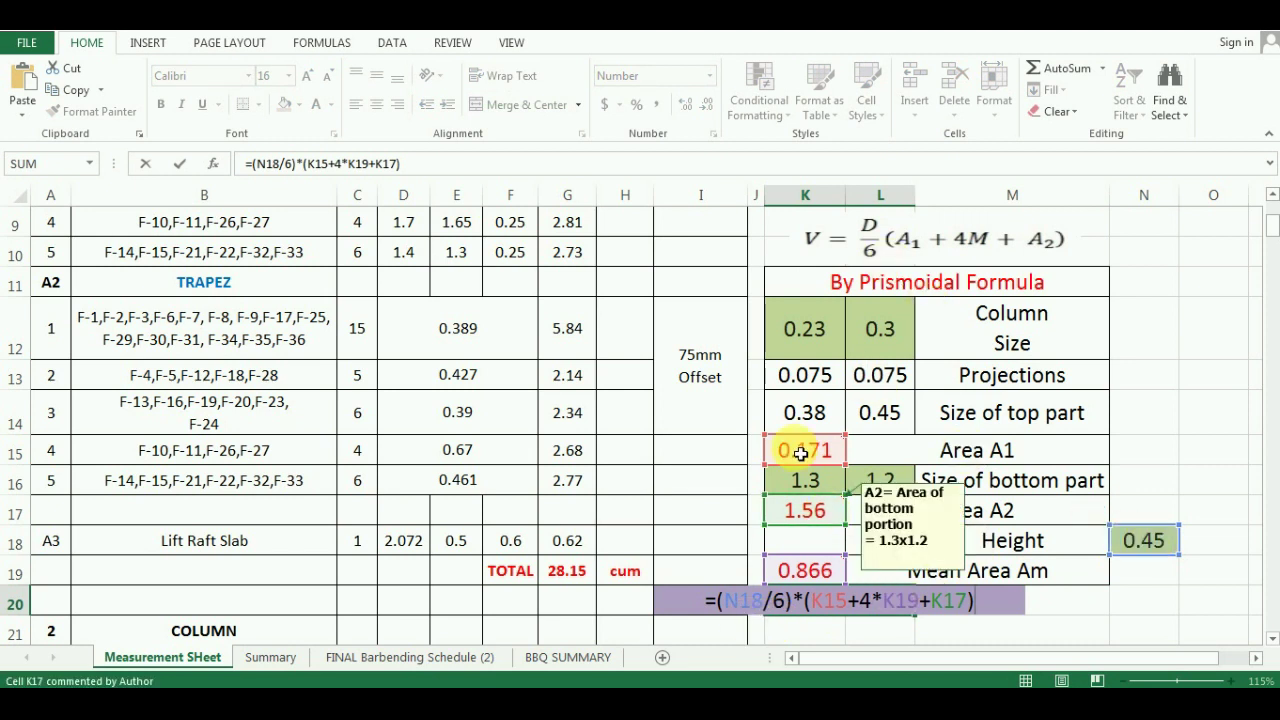
pyautogui.moveTo(800, 453)
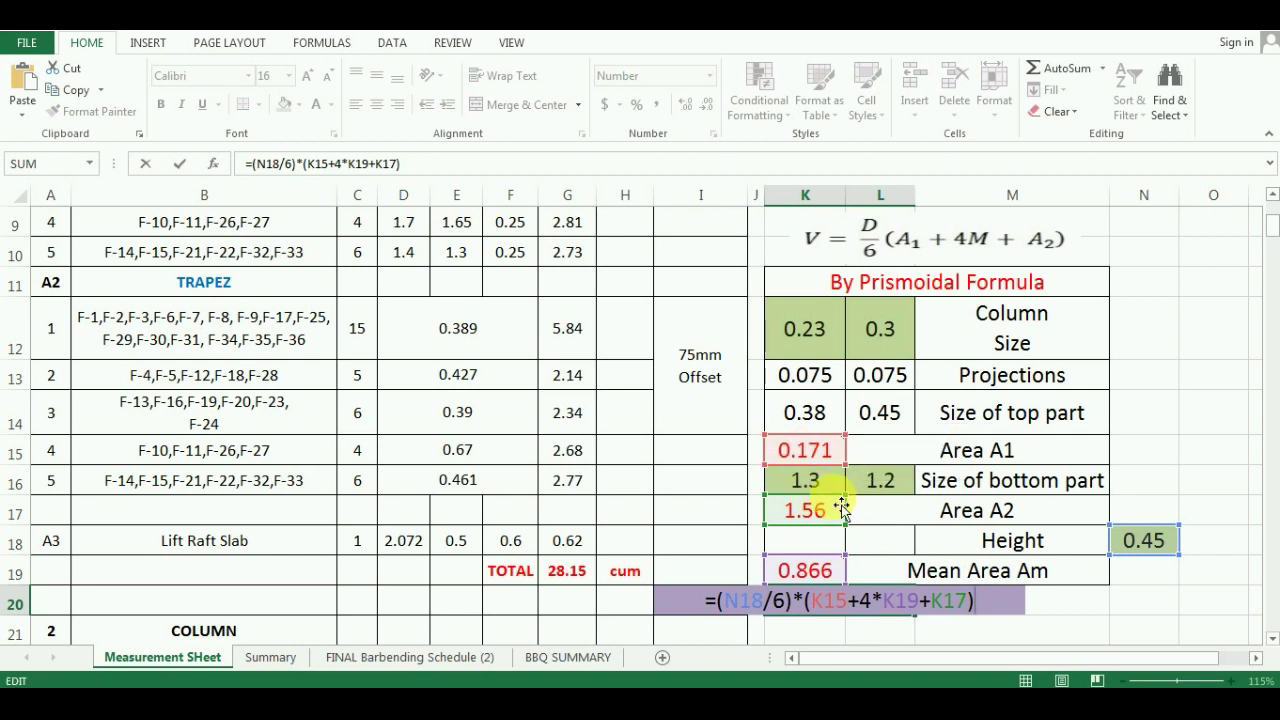
pyautogui.moveTo(838, 567)
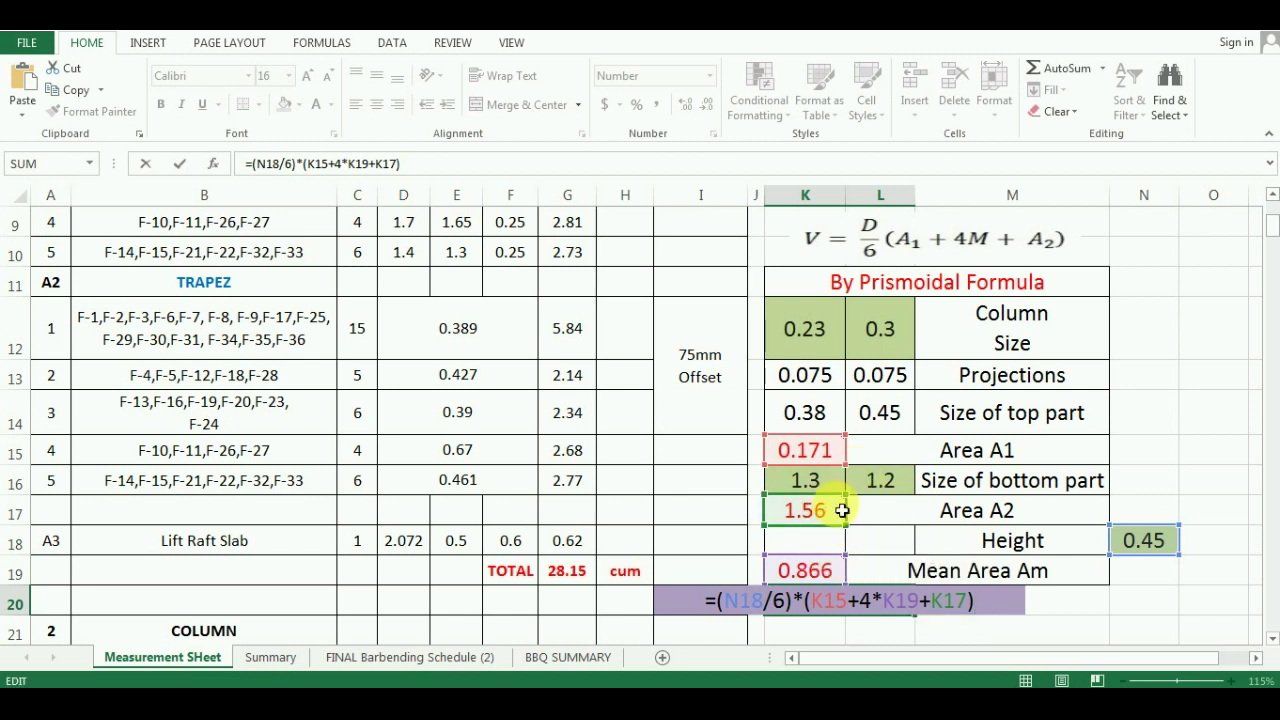
pyautogui.moveTo(842, 511)
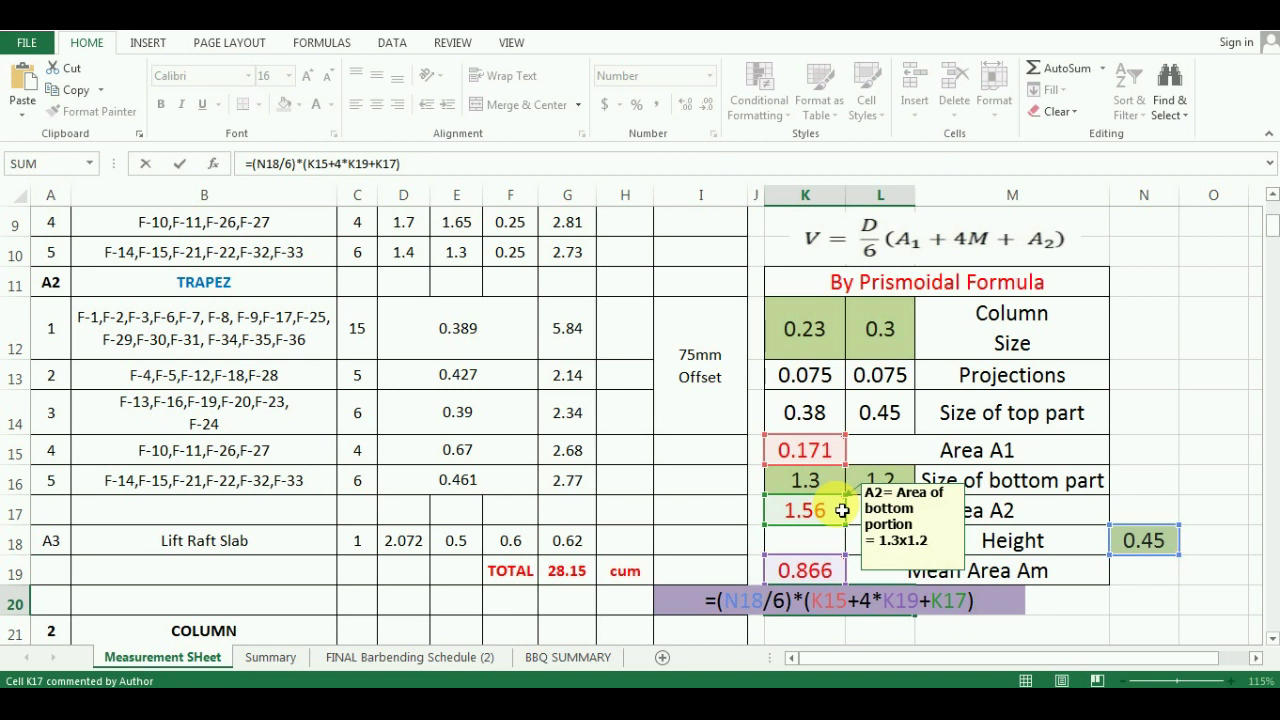
pyautogui.press('Return')
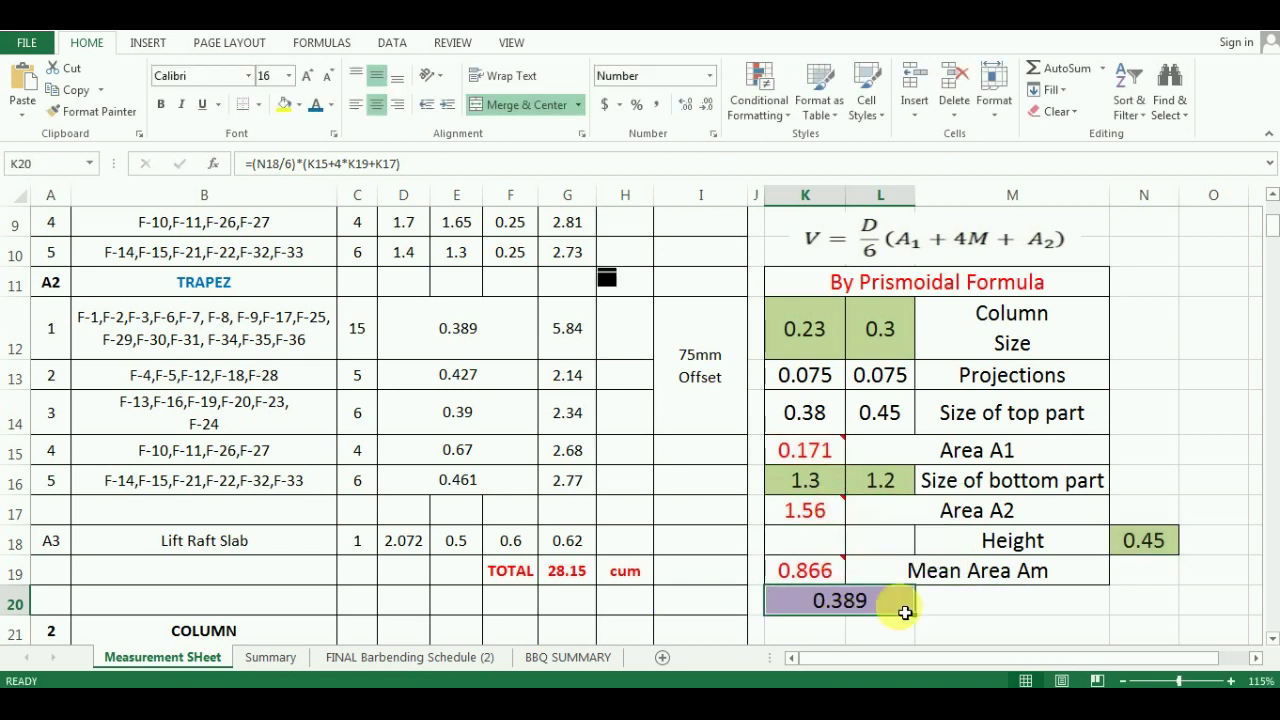
# Step: Enter 0.389 as the volume per footing in the first TRAPEZ row, cell D12
pyautogui.click(467, 348)
pyautogui.write('0.')
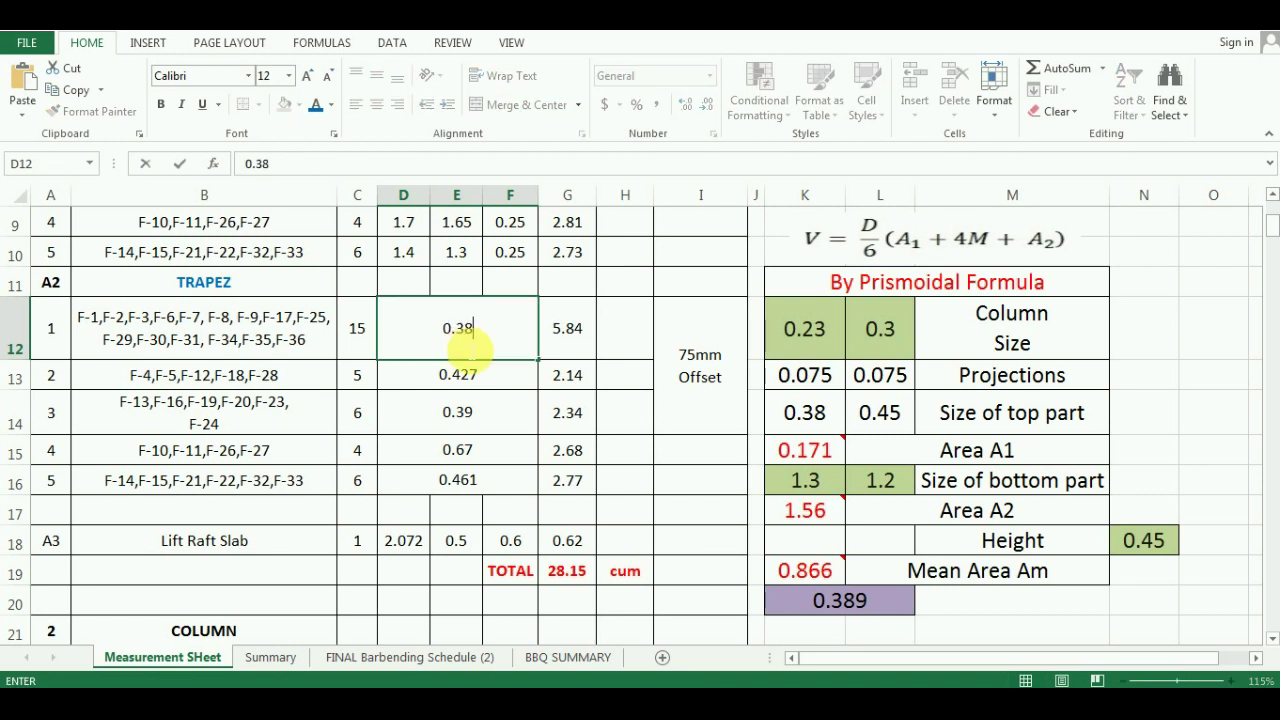
pyautogui.press('Return')
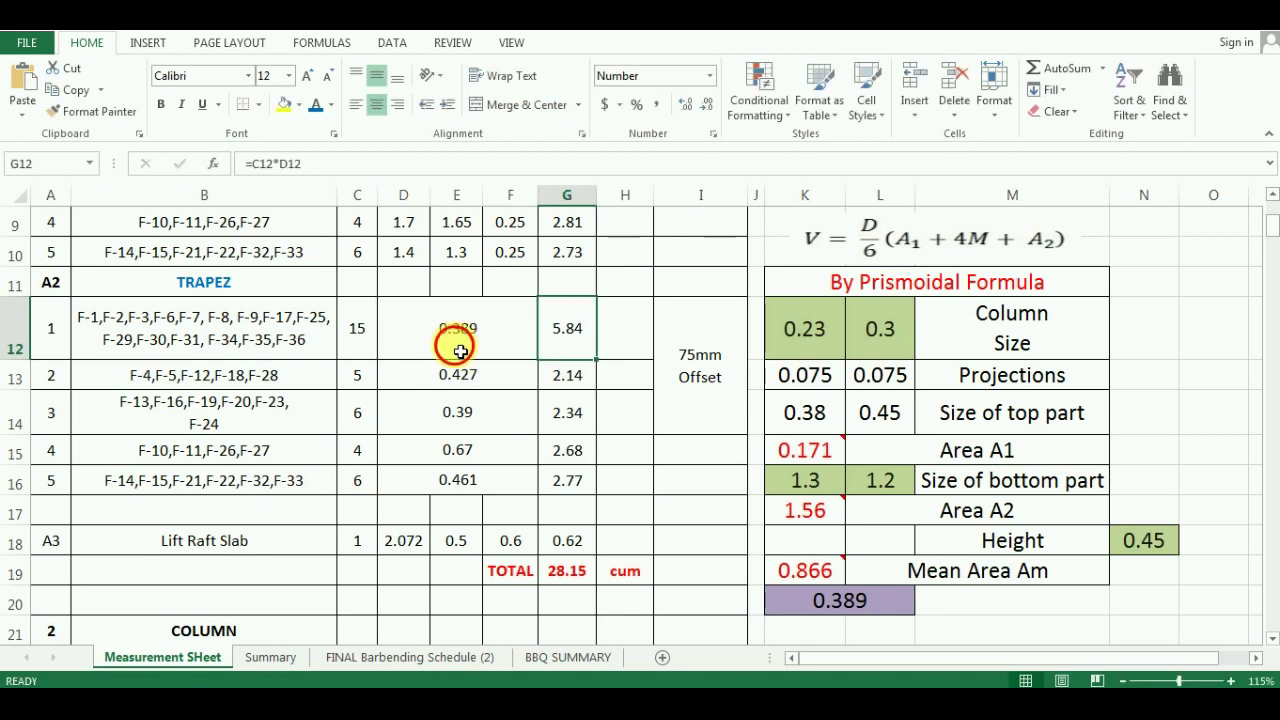
# Step: Review the first TRAPEZ row's footing marks, number of footings, unit volume and total quantity formula
pyautogui.click(470, 345)
pyautogui.click(255, 322)
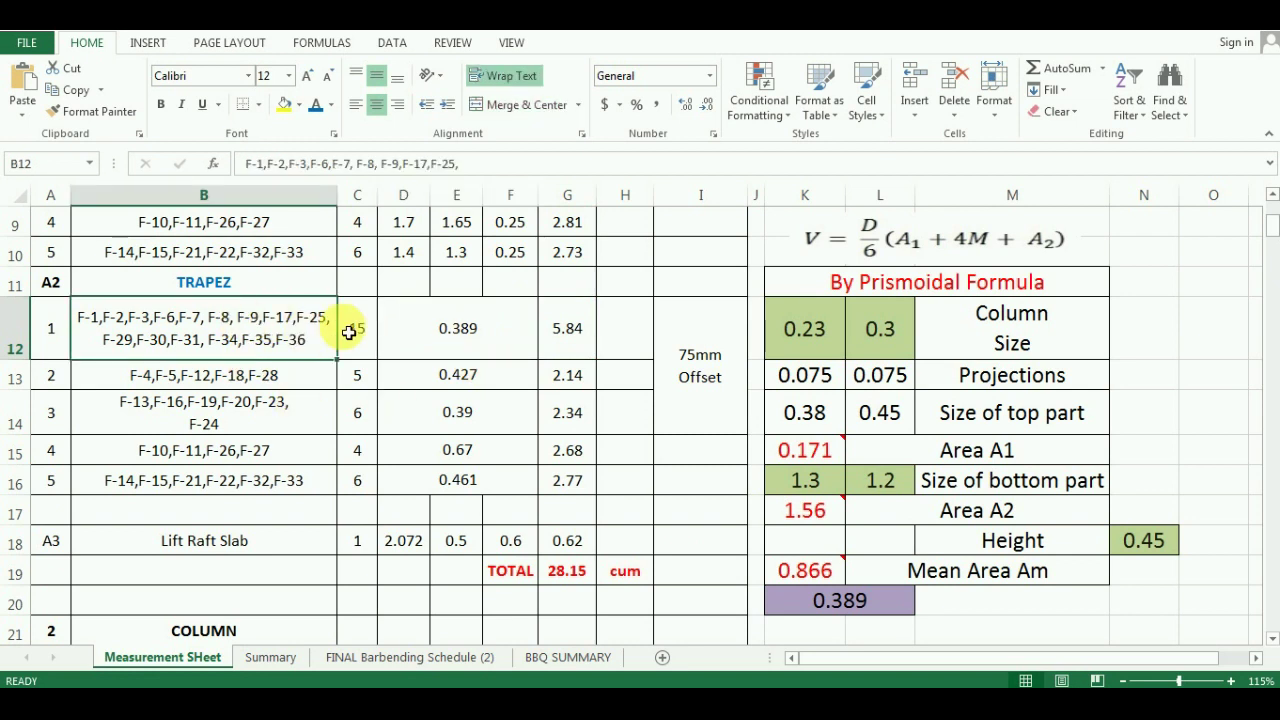
pyautogui.click(355, 345)
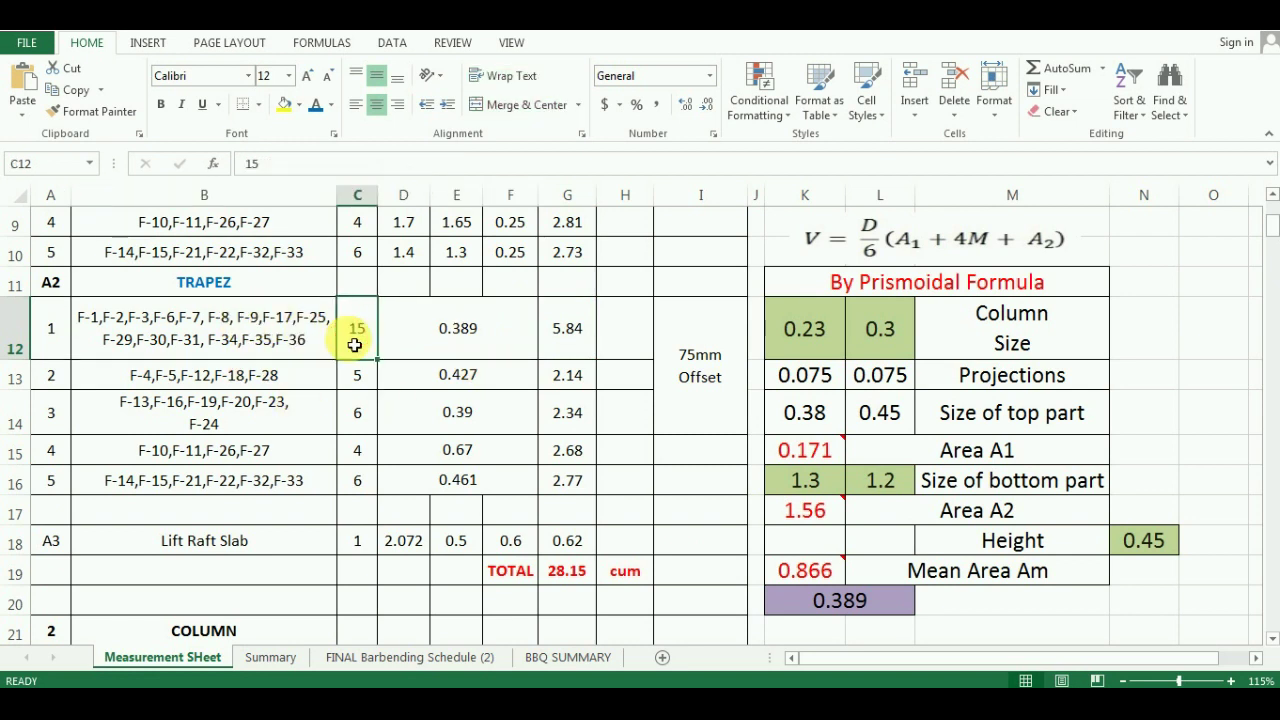
pyautogui.click(460, 335)
pyautogui.click(563, 334)
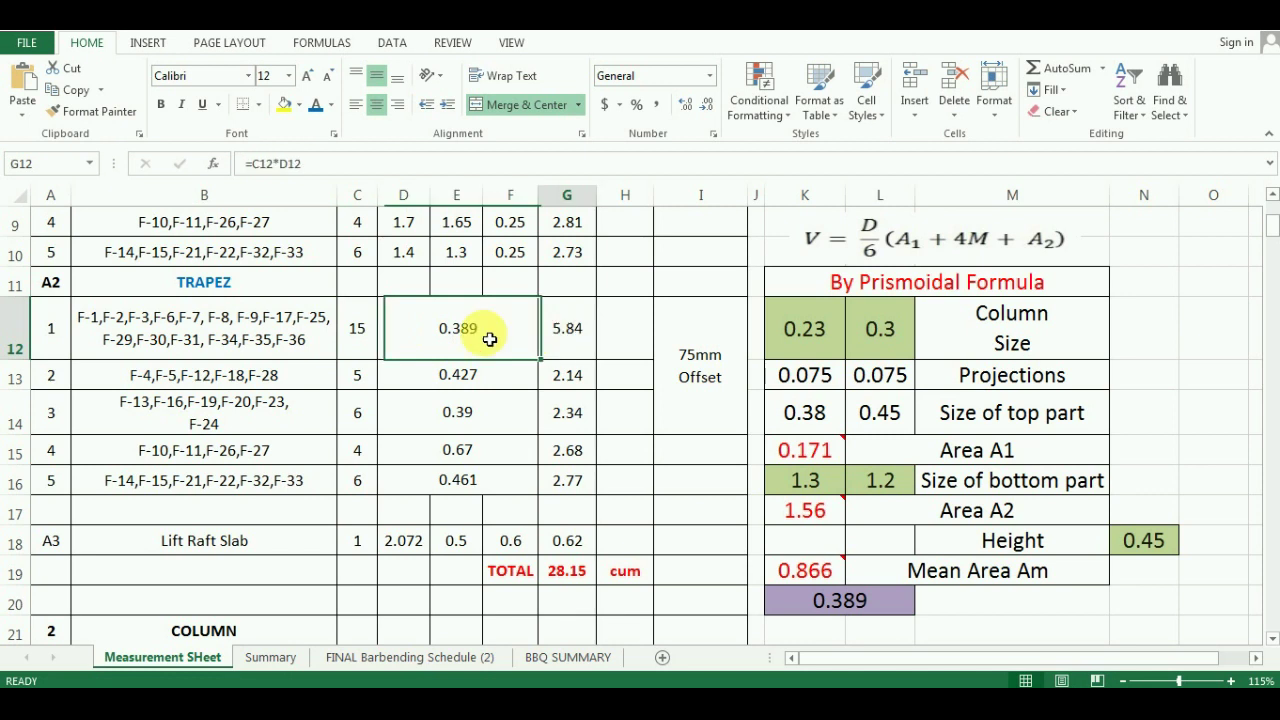
pyautogui.click(357, 331)
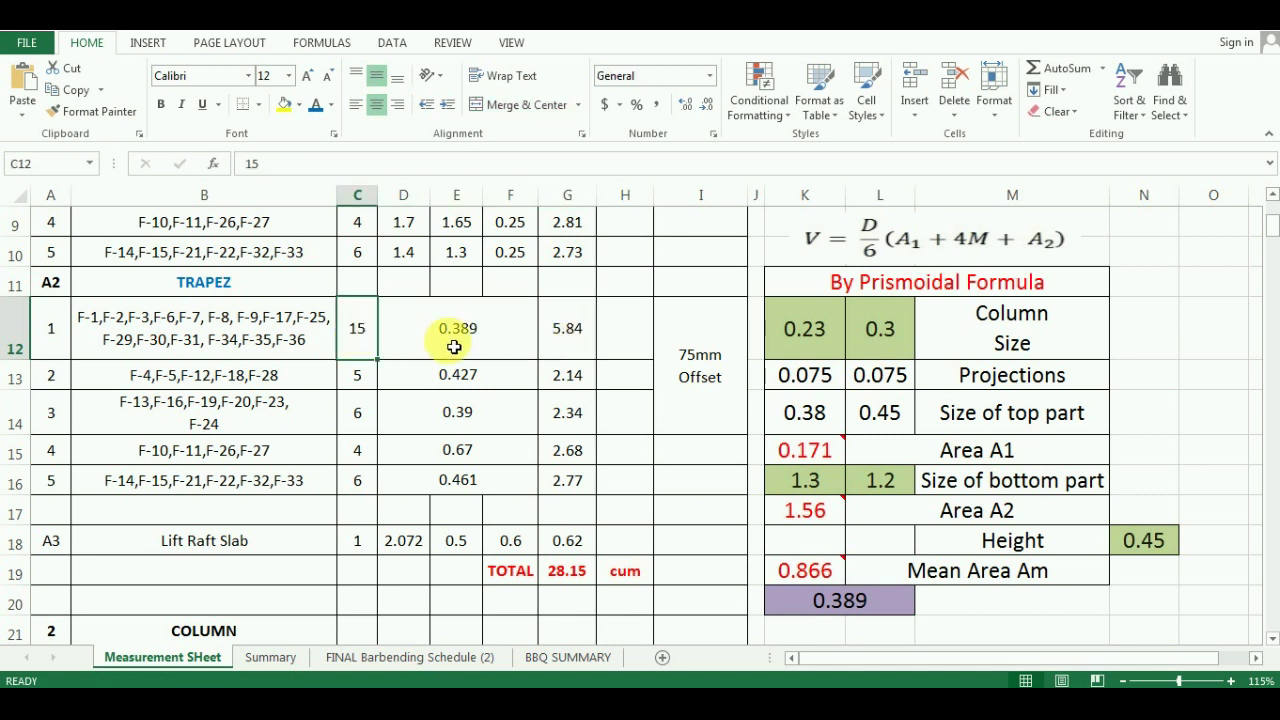
# Step: Check the total quantity formula =C12*D12 in the first TRAPEZ row and copy it down through G16
pyautogui.click(454, 346)
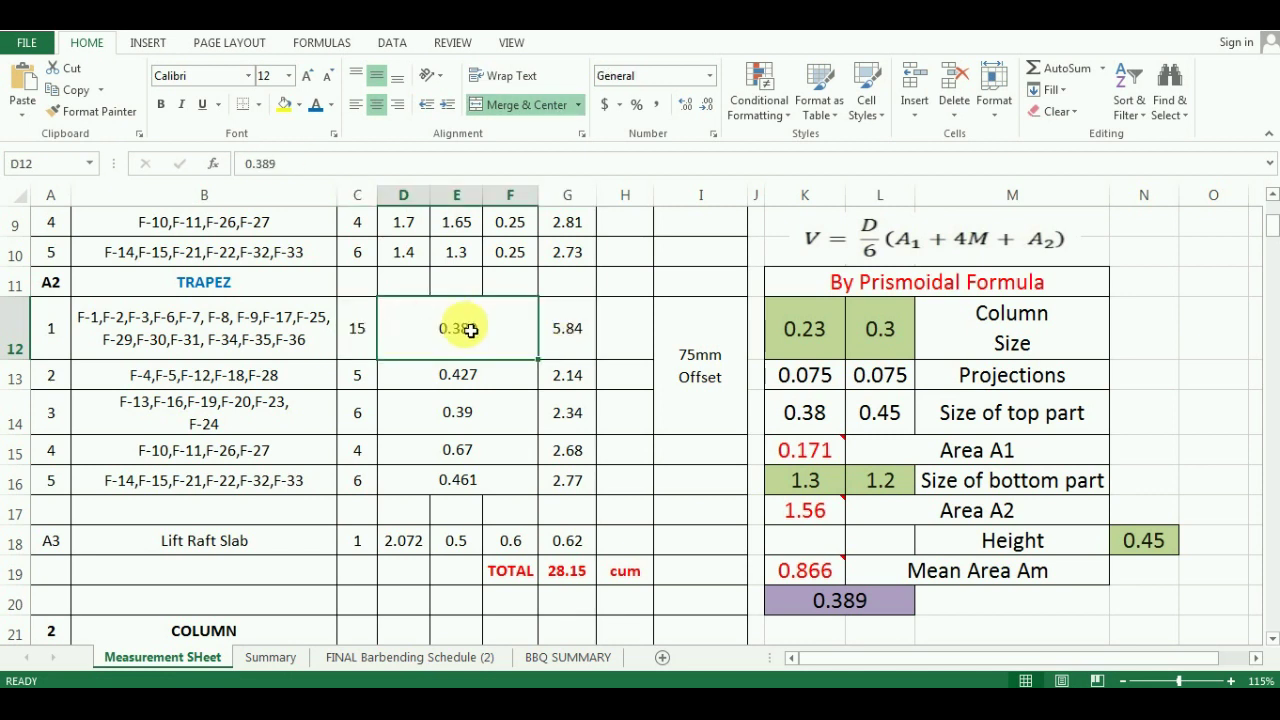
pyautogui.click(567, 335)
pyautogui.doubleClick(567, 335)
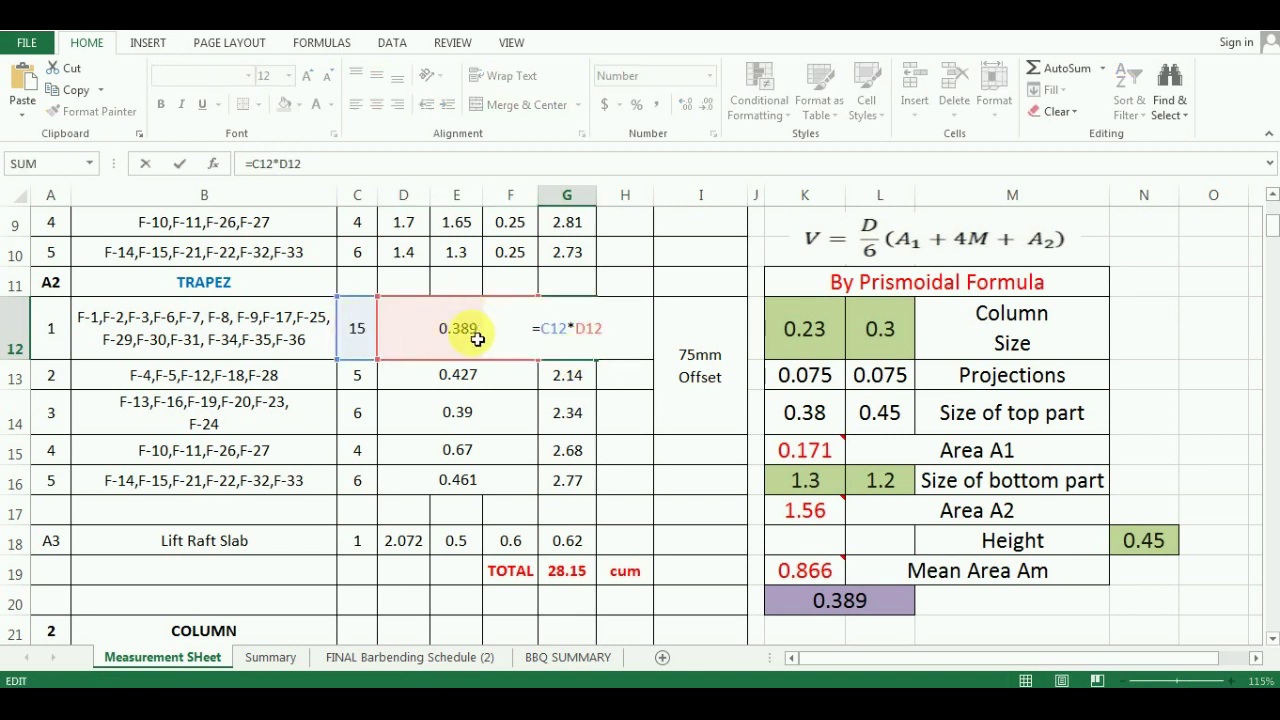
pyautogui.click(565, 352)
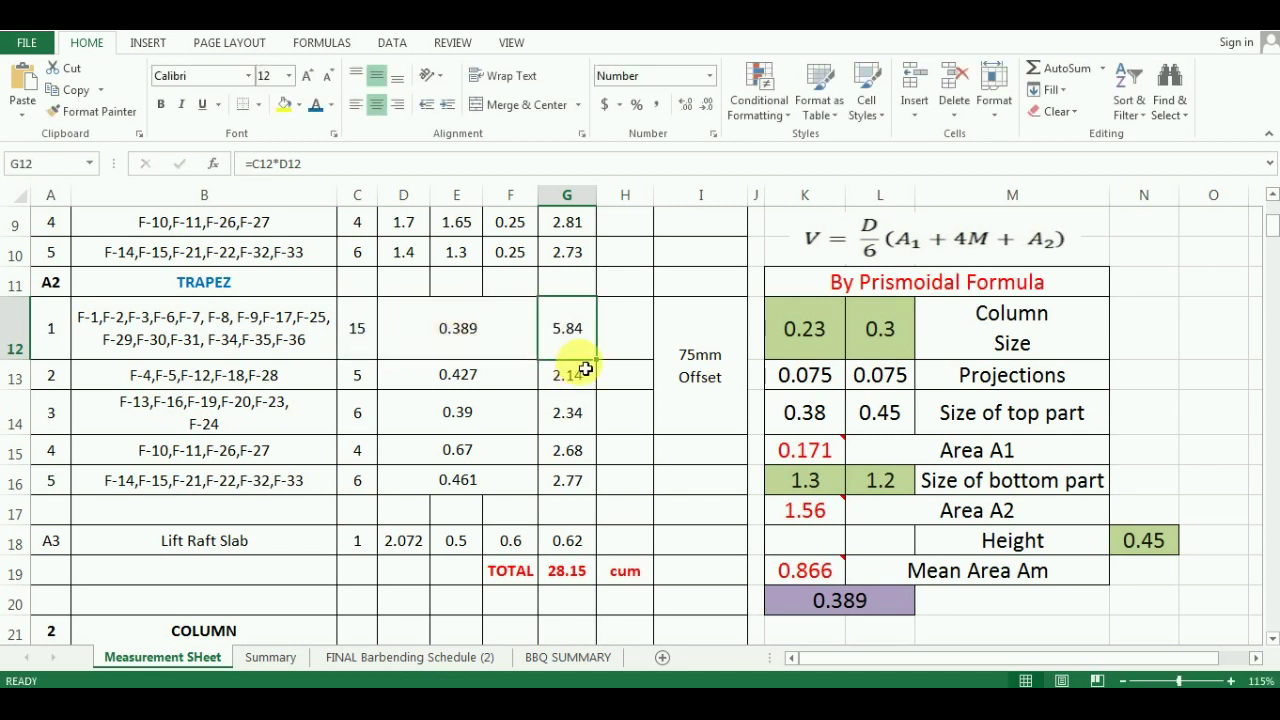
pyautogui.moveTo(597, 361); pyautogui.dragTo(605, 500)
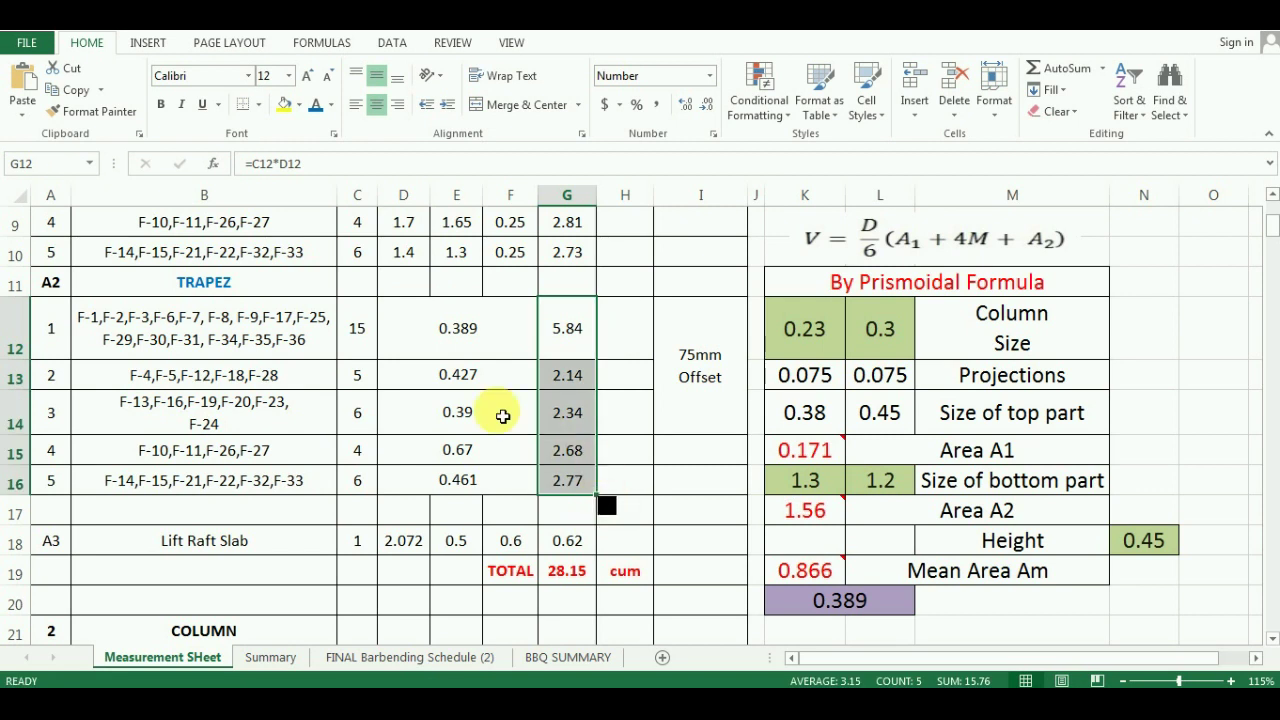
# Step: Review the second TRAPEZ row's footing marks and the prismoidal table's column size, bottom part size and height inputs
pyautogui.click(368, 340)
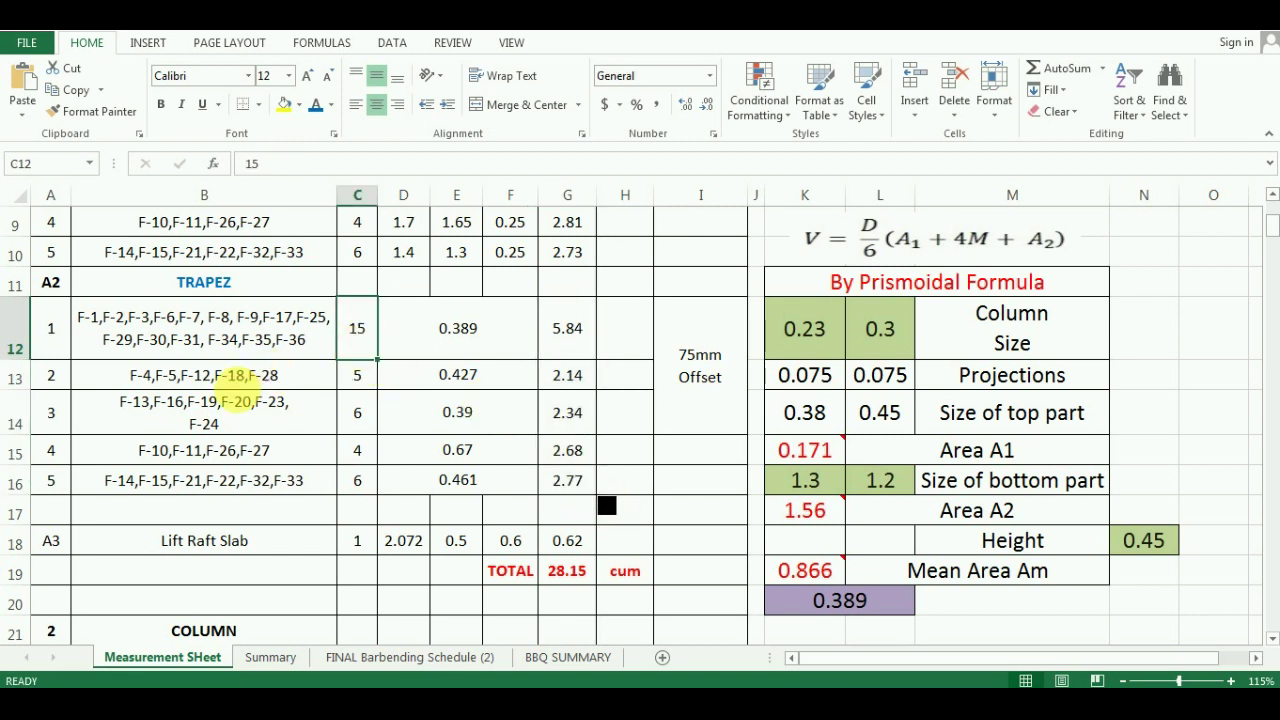
pyautogui.click(268, 378)
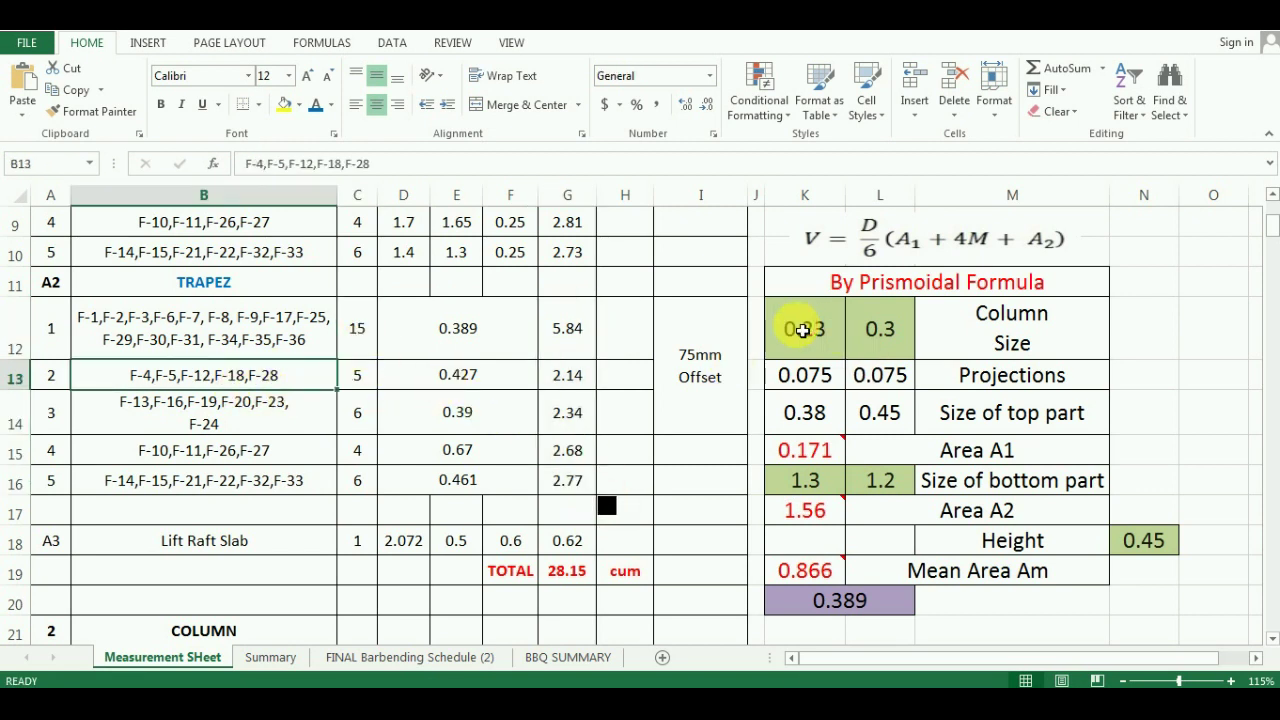
pyautogui.click(797, 323)
pyautogui.keyDown('ctrl'); pyautogui.click(880, 349); pyautogui.keyUp('ctrl')
pyautogui.click(806, 478)
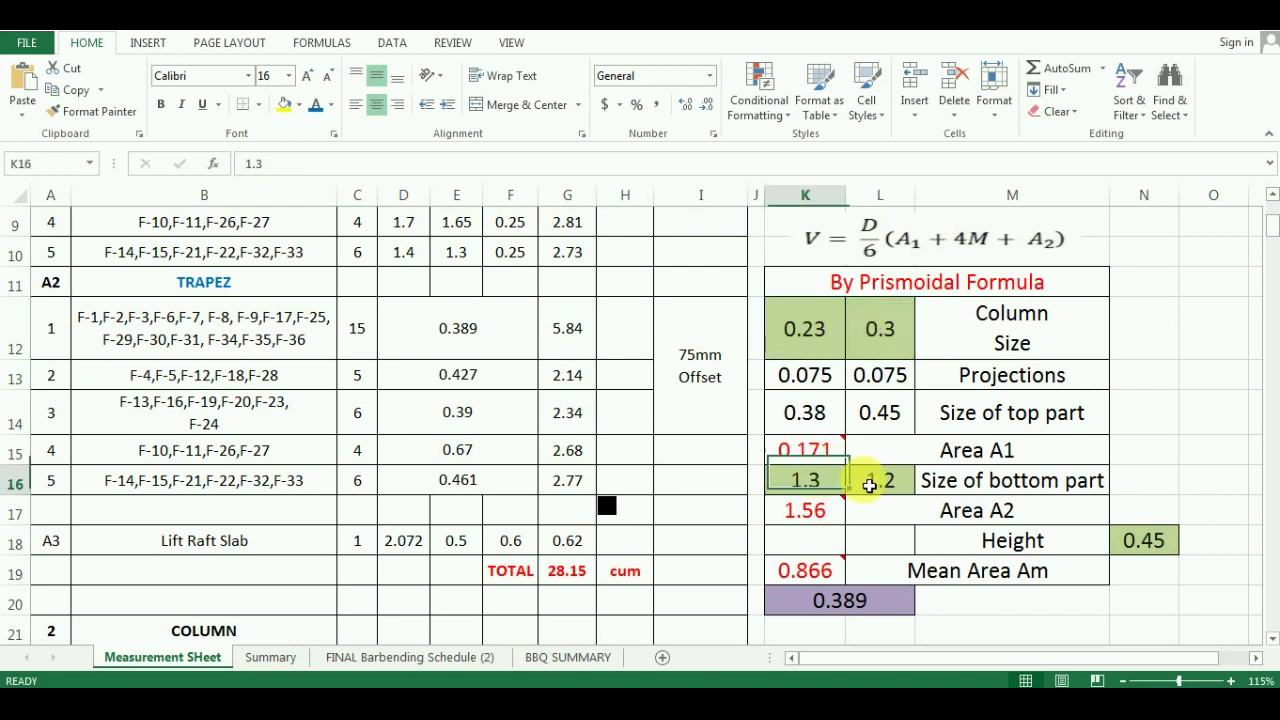
pyautogui.keyDown('ctrl'); pyautogui.click(866, 478); pyautogui.keyUp('ctrl')
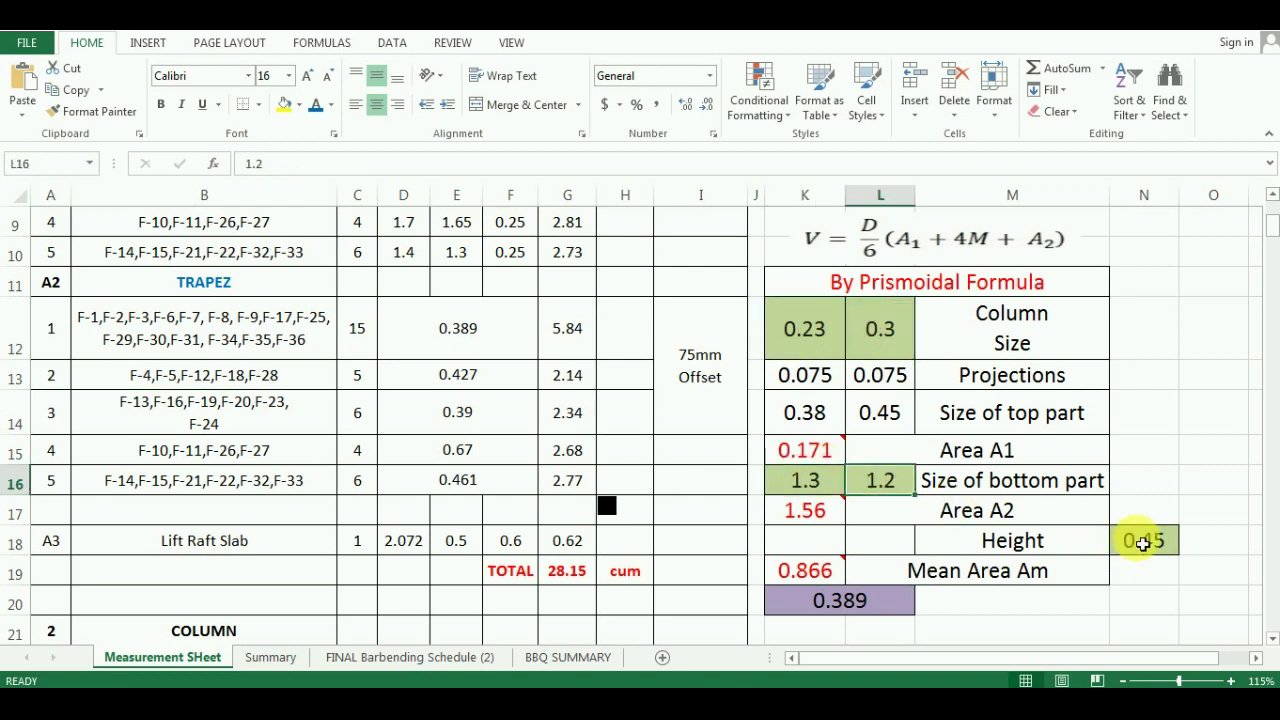
pyautogui.click(1142, 541)
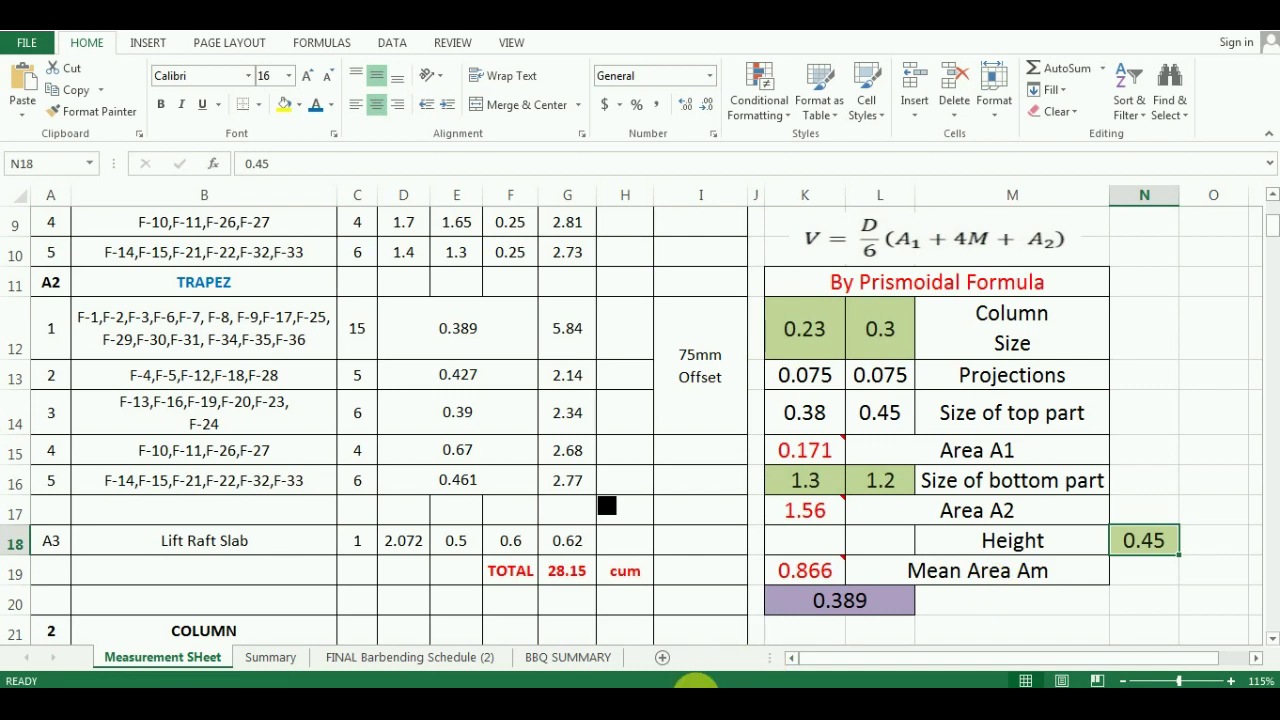
# Step: Switch to AutoCAD and look up the up-to-first-slab size of columns C4, C5, C12, C18 and C28 in the column schedule
pyautogui.click(673, 690)
pyautogui.click(700, 634)
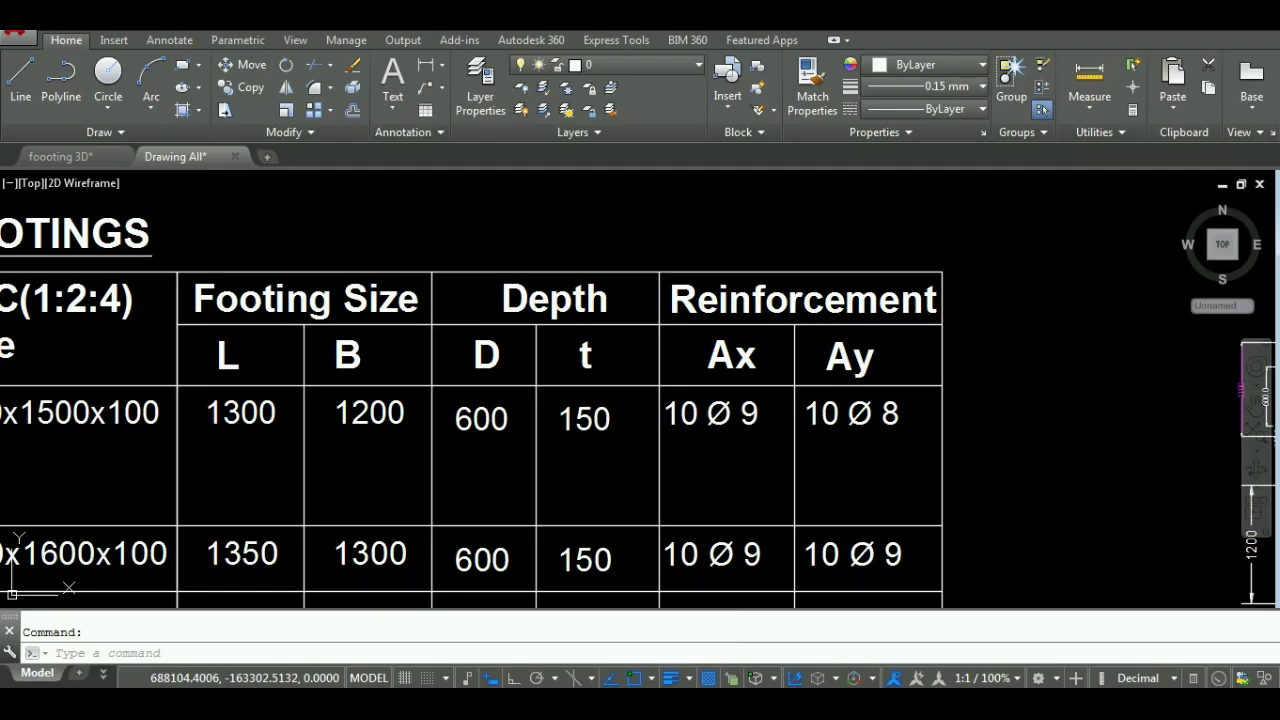
pyautogui.scroll(-6, 771, 388)
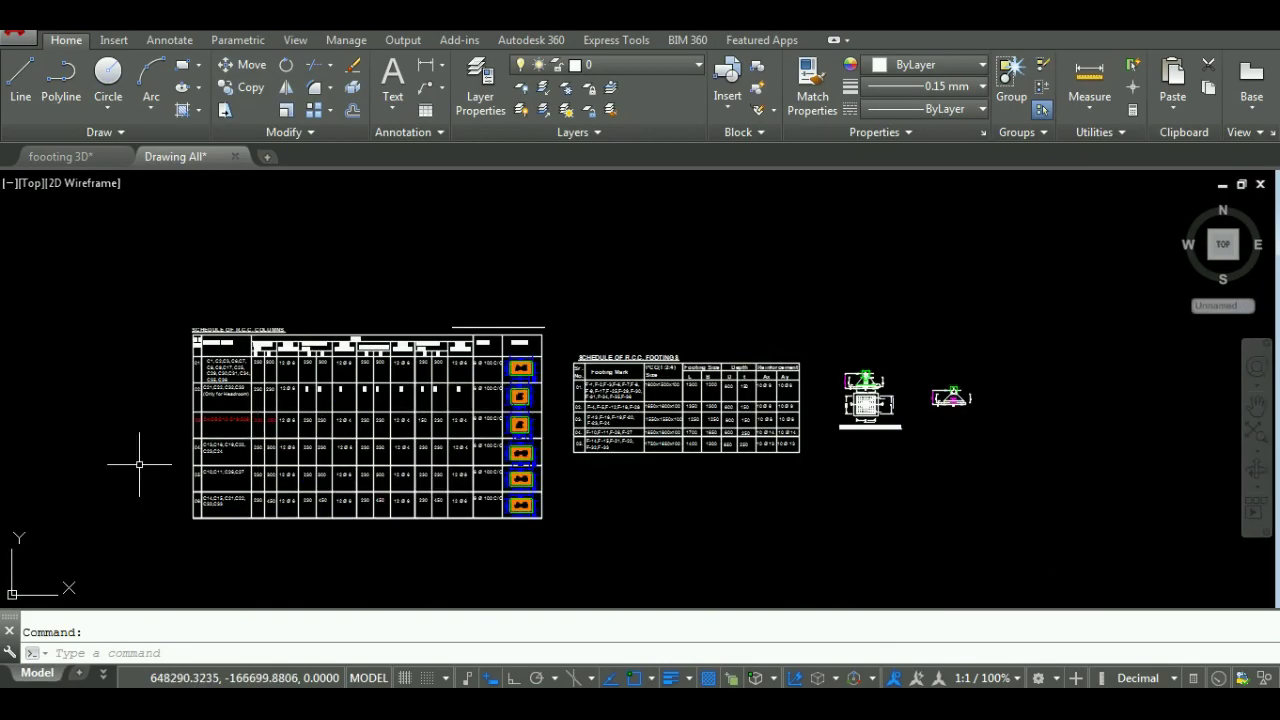
pyautogui.scroll(5, 153, 393)
pyautogui.scroll(3, 295, 358)
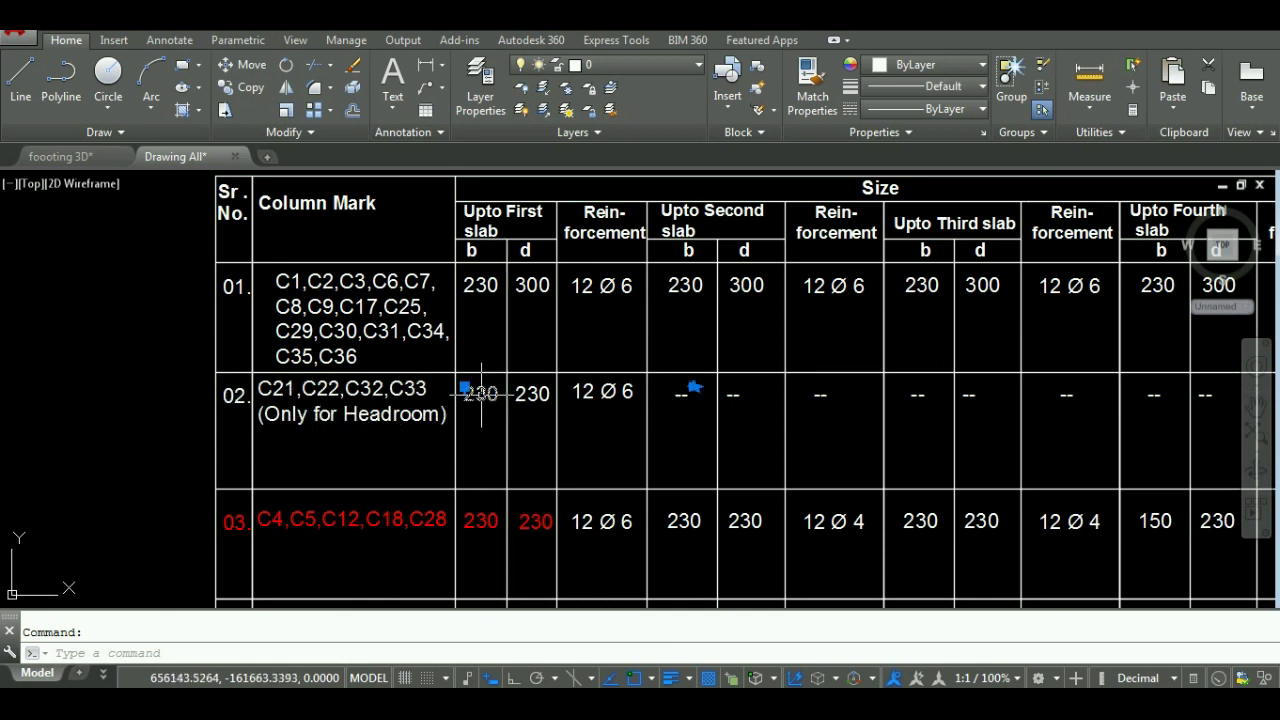
pyautogui.press('Escape')
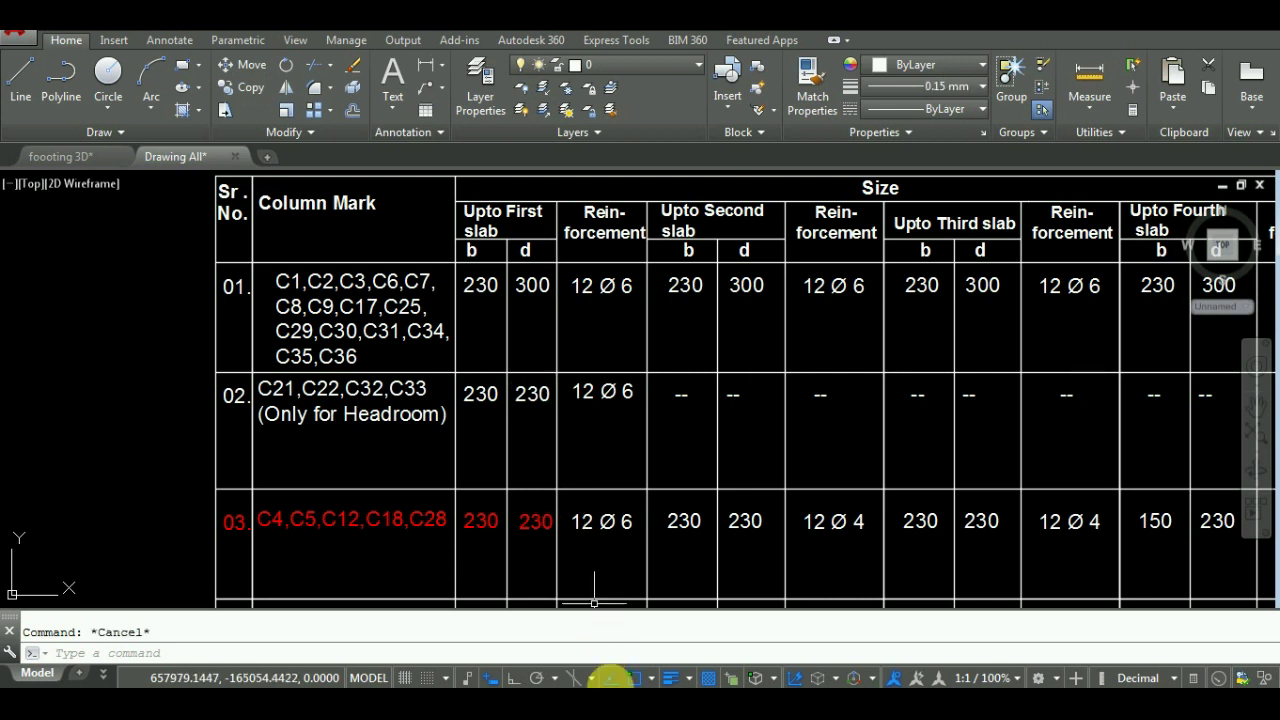
# Step: Look up the footing size and depths for F-4, F-5, F-12, F-18 and F-28 in the Schedule of R.C.C. Footings
pyautogui.scroll(-5, 594, 603)
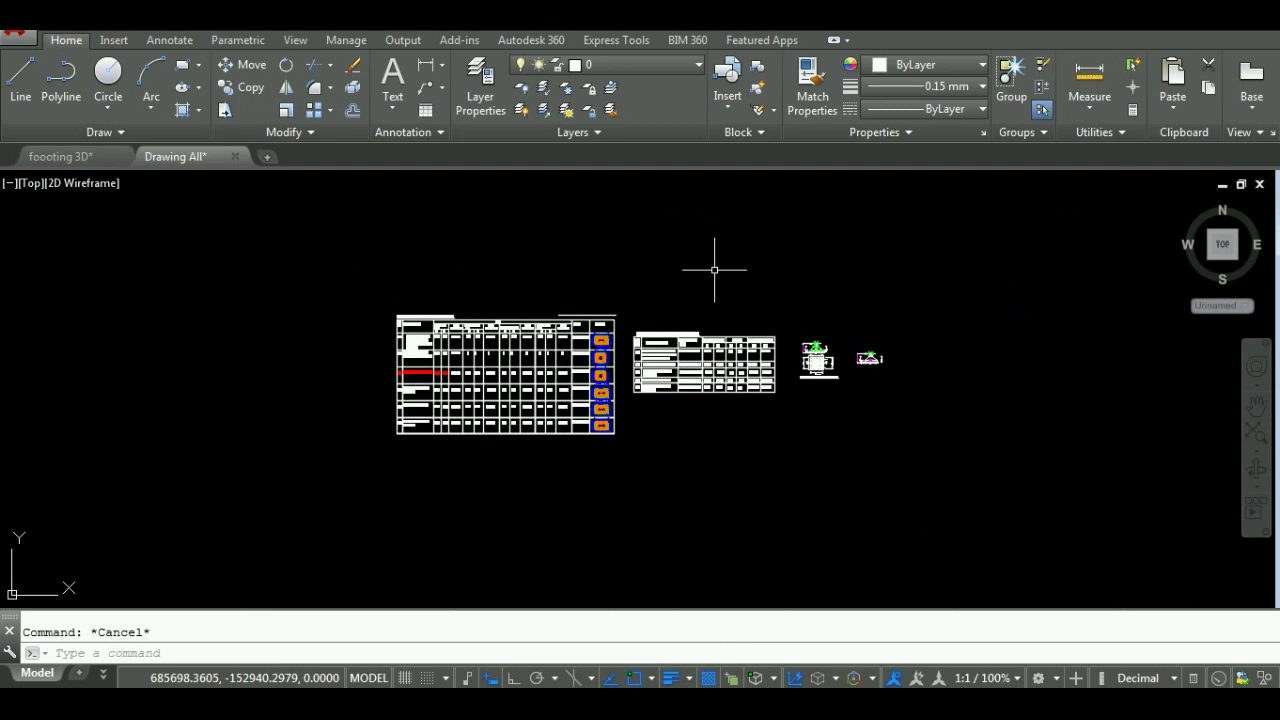
pyautogui.scroll(5, 714, 266)
pyautogui.scroll(2, 748, 365)
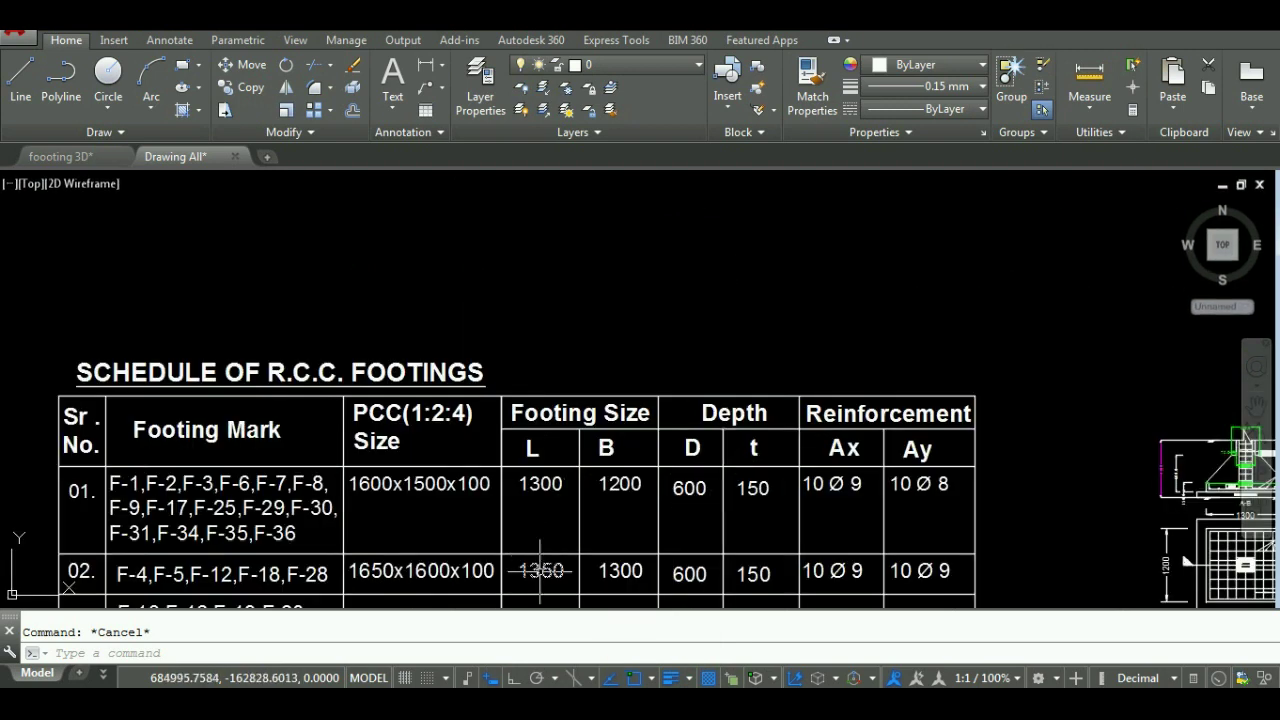
pyautogui.scroll(-2, 687, 399)
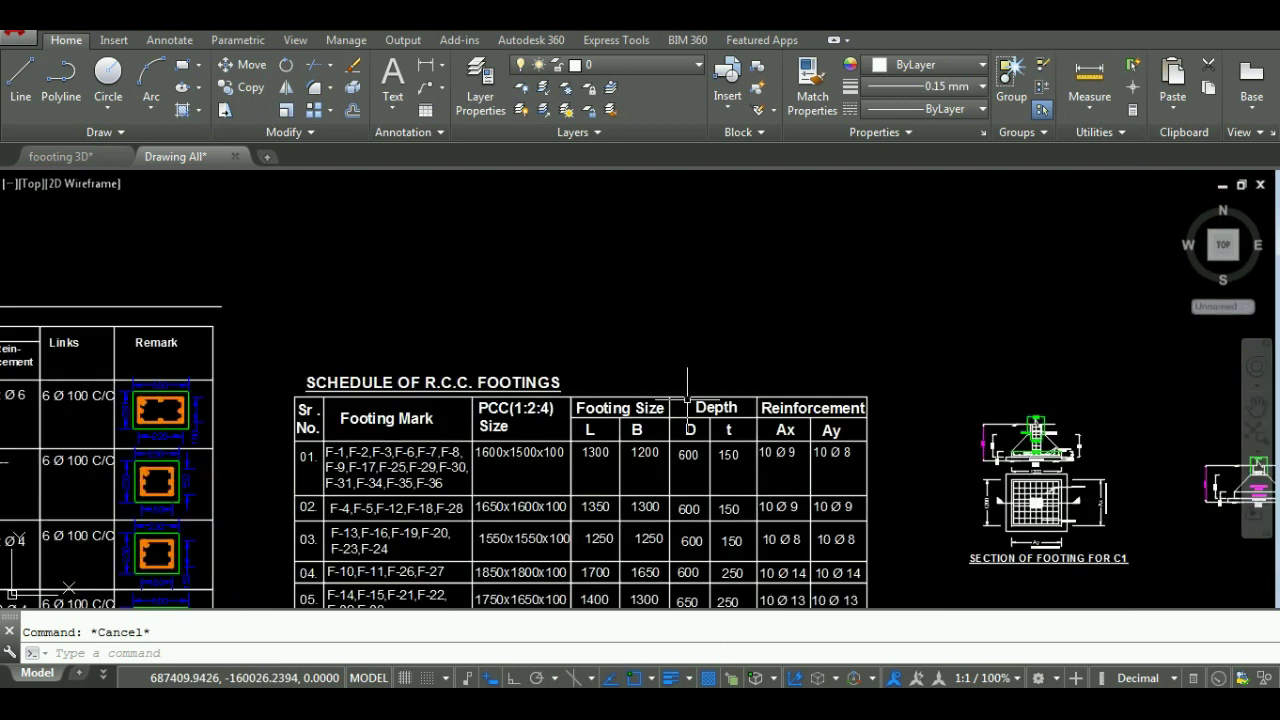
pyautogui.scroll(2, 650, 550)
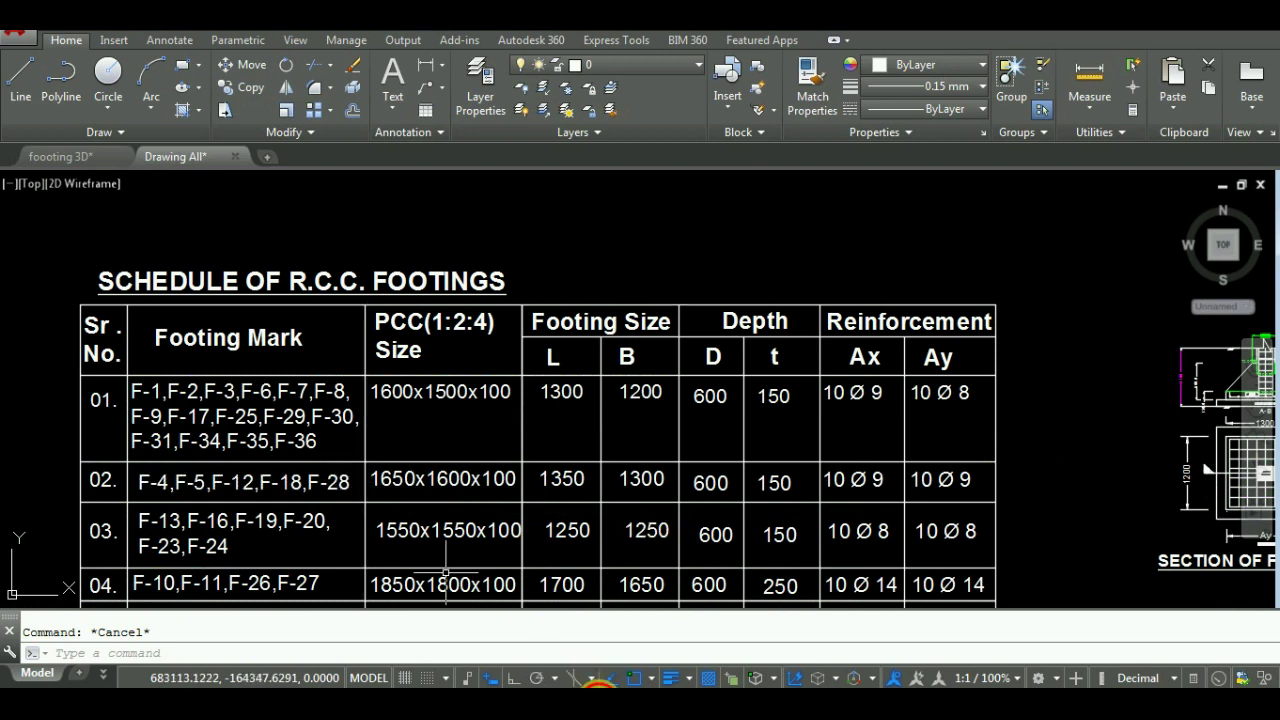
# Step: Return to Excel, set the second column size dimension in L12 to 0.23, and recheck the bottom part size against the AutoCAD footing schedule
pyautogui.hotkey('alt', 'Tab')
pyautogui.click(826, 350)
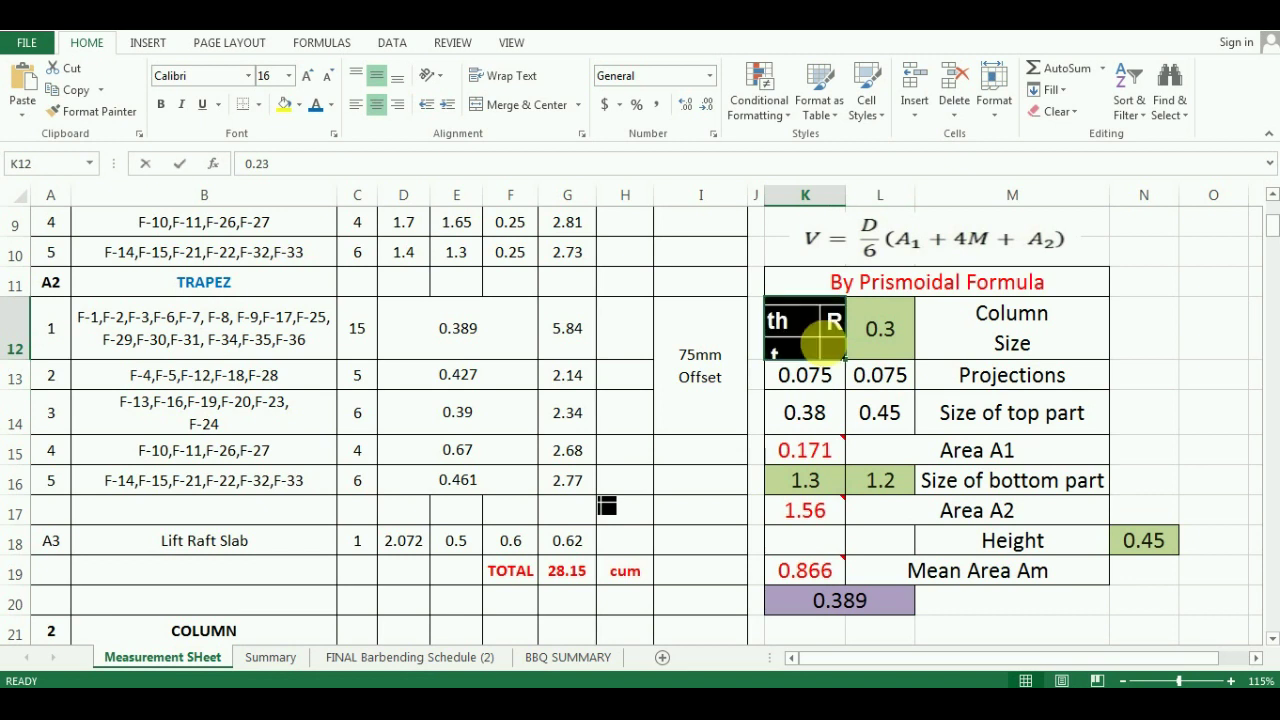
pyautogui.press('Right')
pyautogui.write('0.')
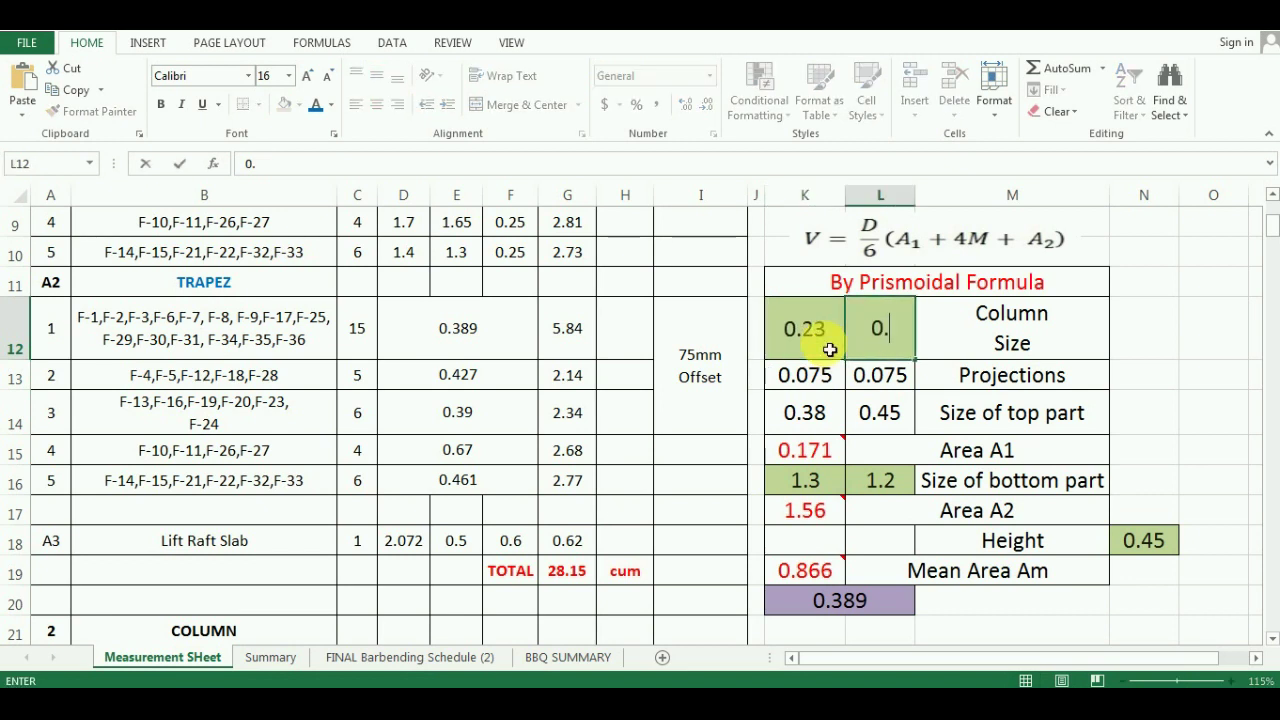
pyautogui.click(822, 488)
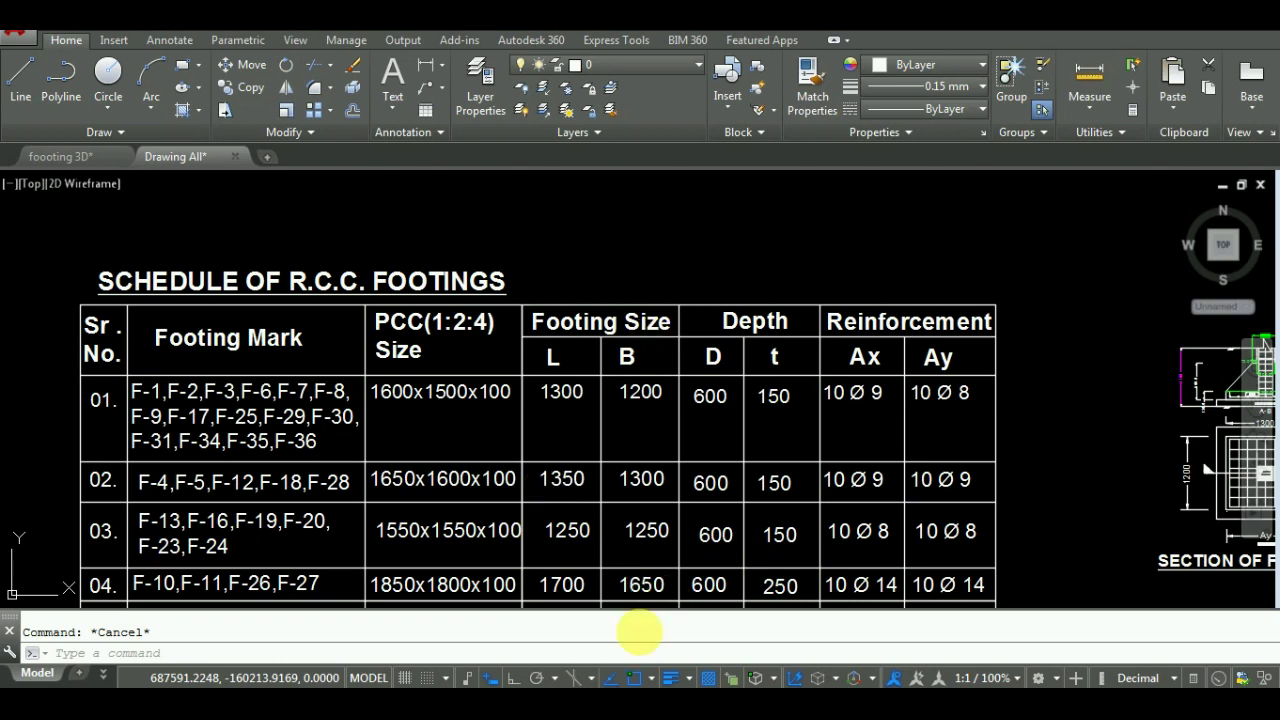
pyautogui.hotkey('alt', 'Tab')
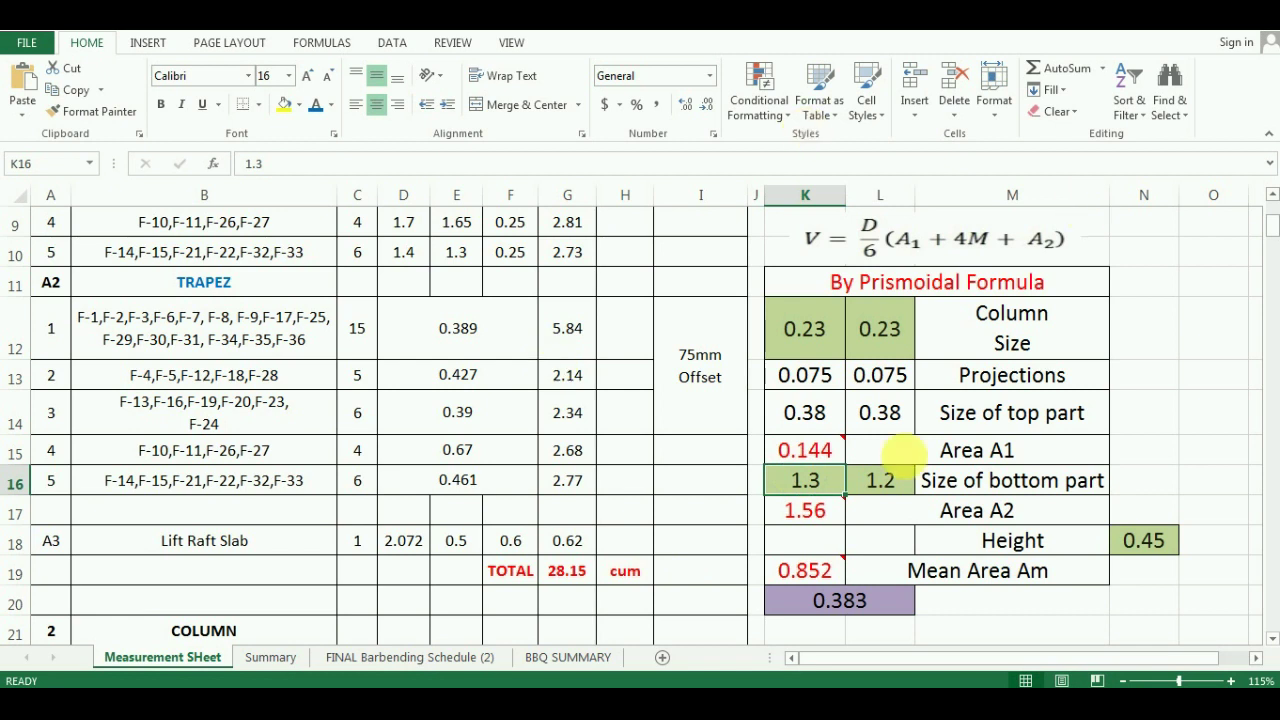
# Step: Review the footing concrete total, the last TRAPEZ quantity formula and the BOX/Rectangle rows of the measurement sheet
pyautogui.click(566, 574)
pyautogui.click(579, 482)
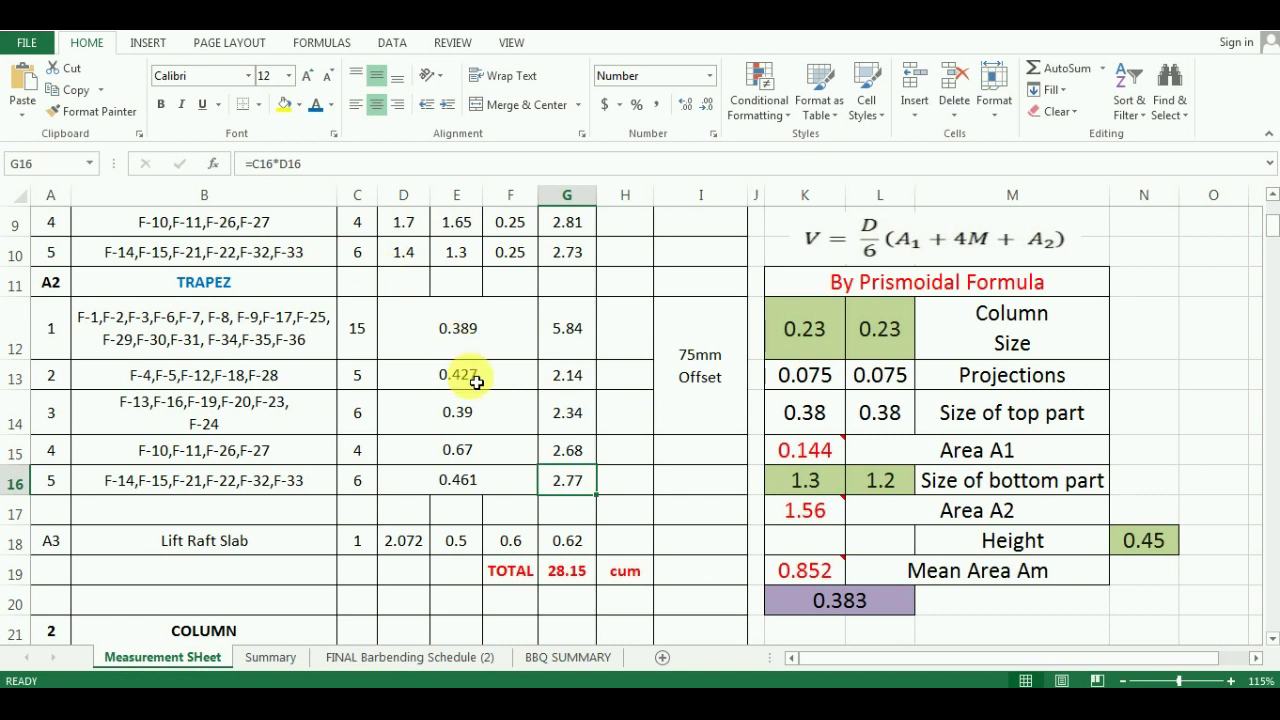
pyautogui.scroll(2, 476, 382)
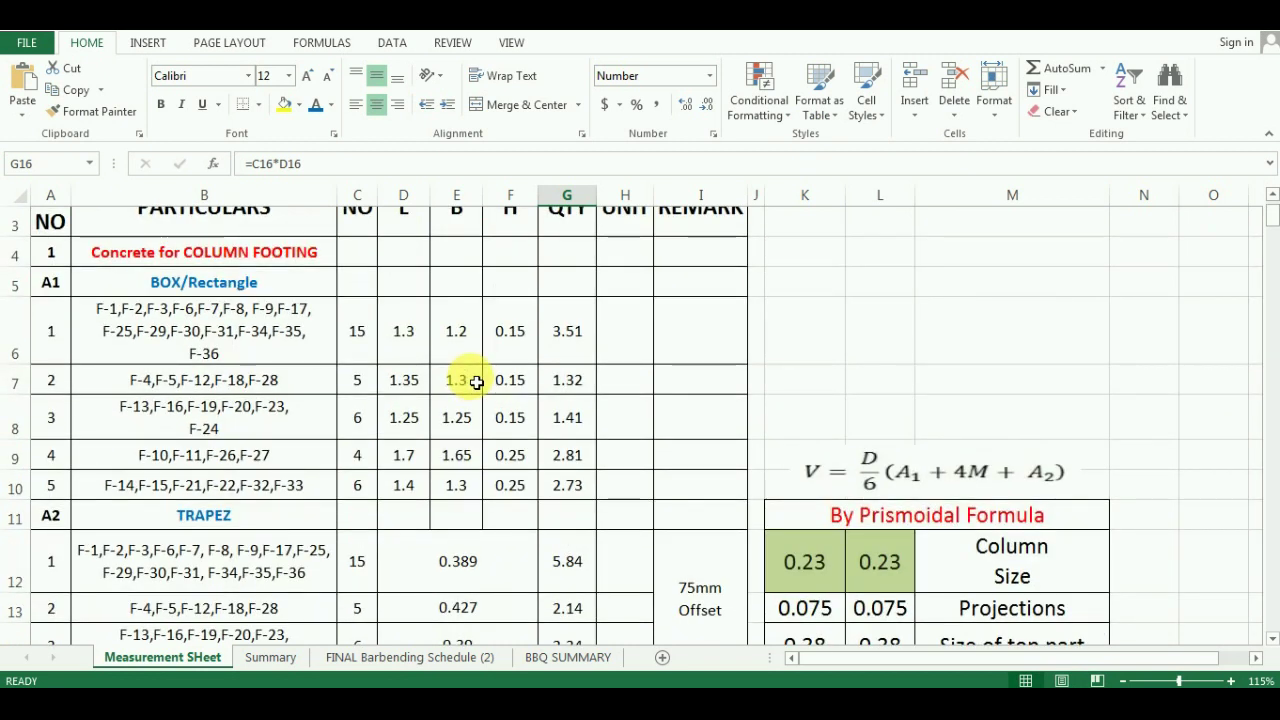
pyautogui.scroll(1, 476, 382)
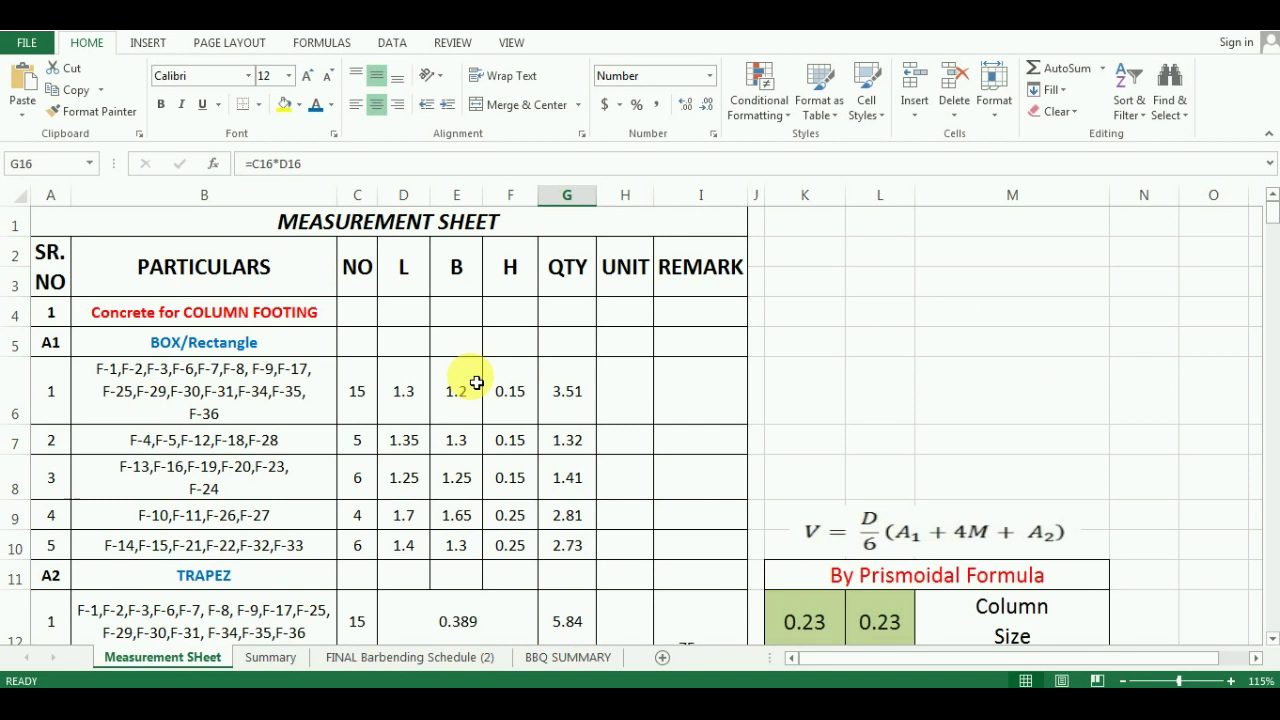
pyautogui.scroll(-1, 548, 398)
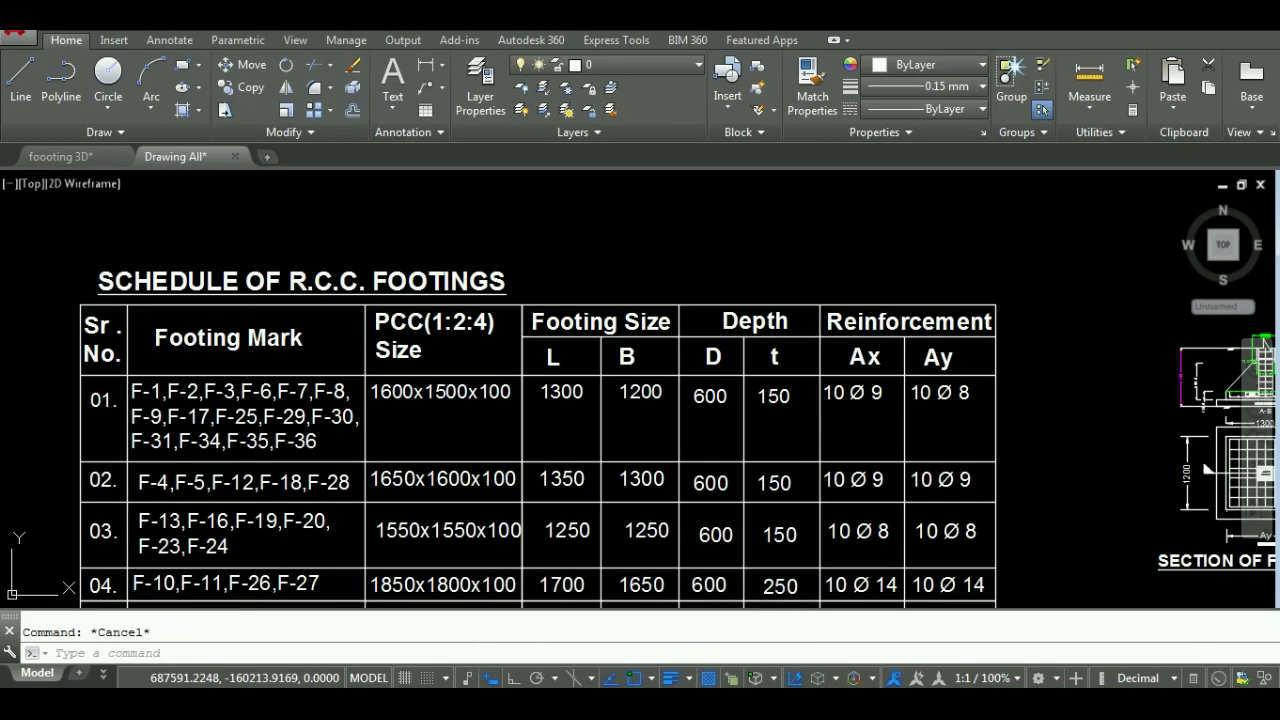
# Step: Examine the Section of Footing for C1 drawing beside the footing schedule in AutoCAD
pyautogui.scroll(-3, 663, 251)
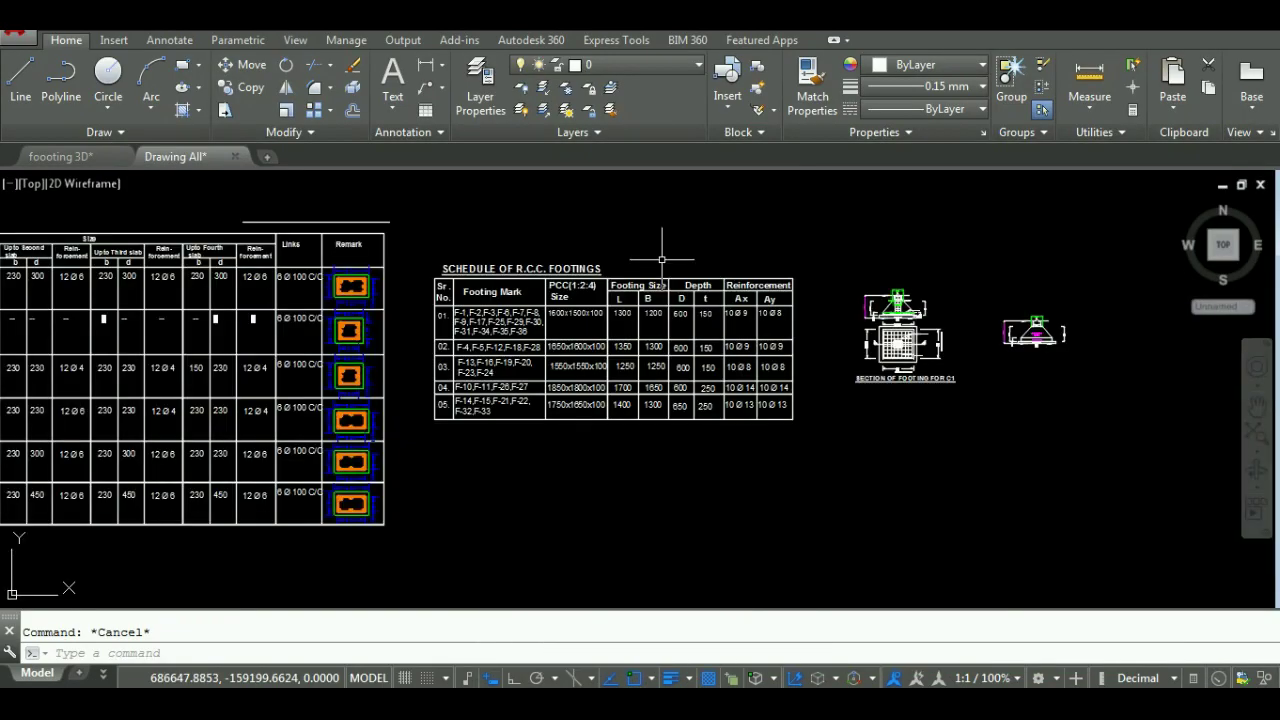
pyautogui.scroll(4, 980, 340)
pyautogui.scroll(3, 810, 193)
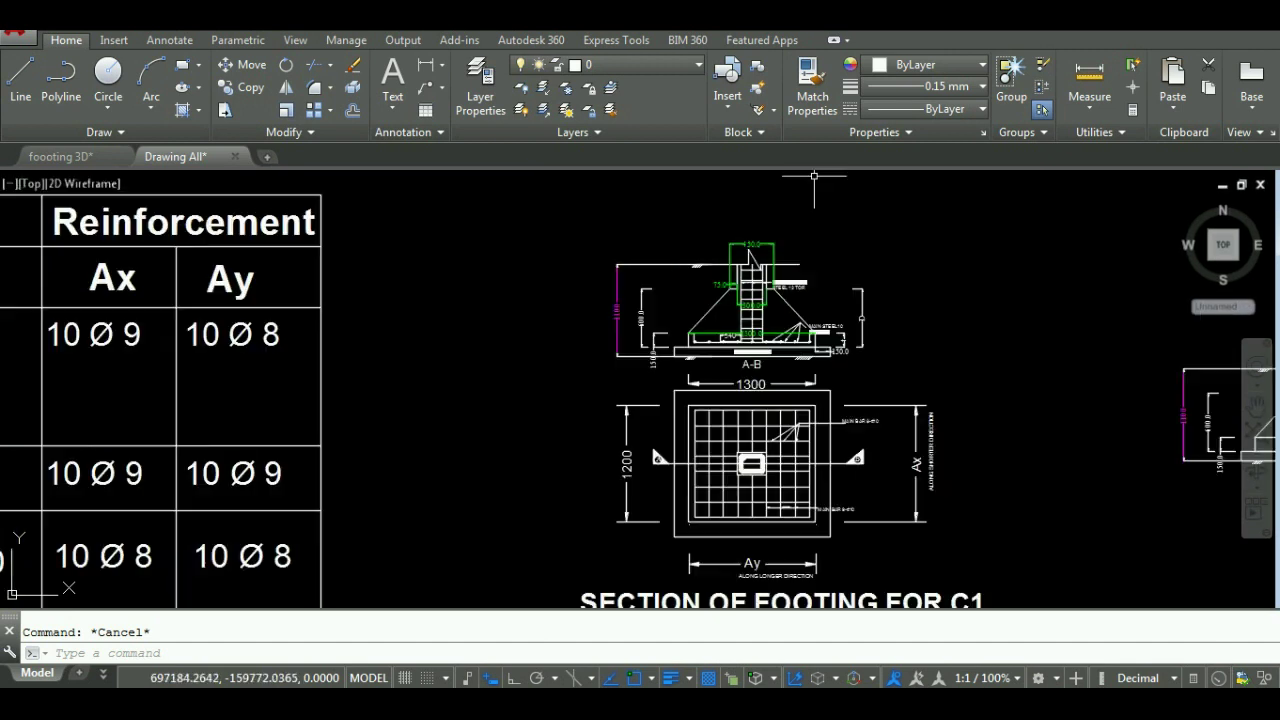